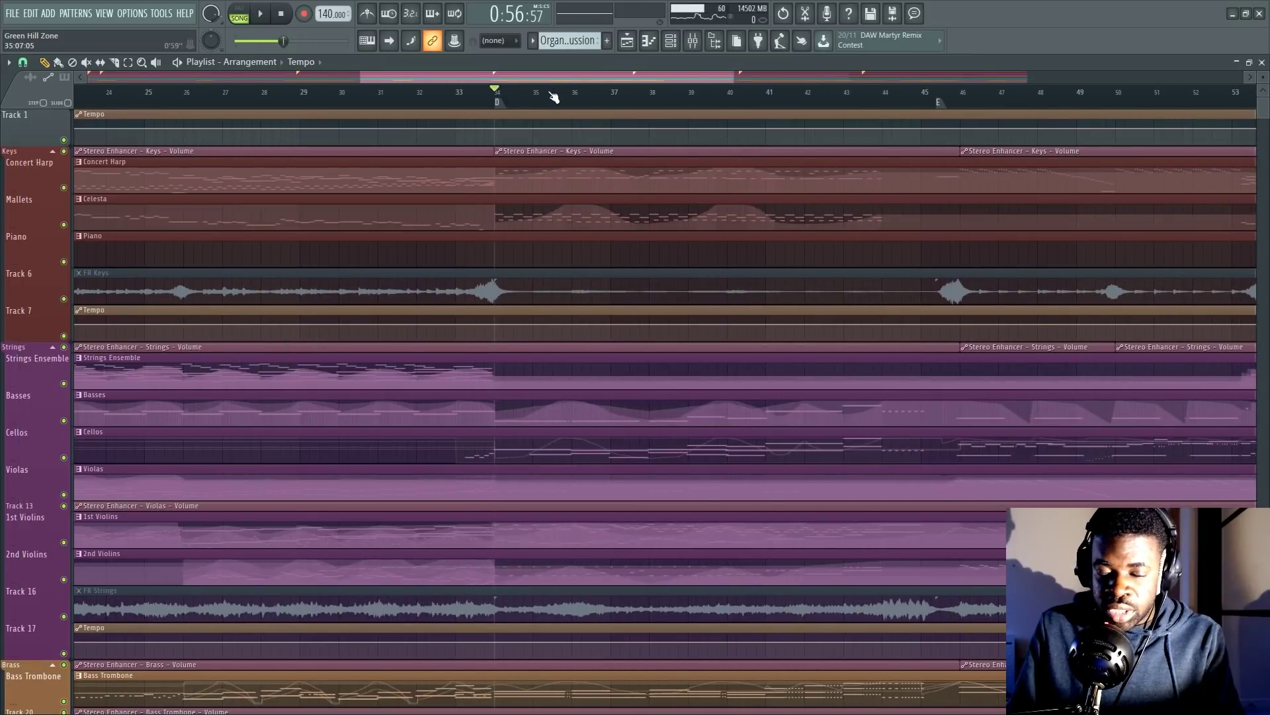
- Examine the orchestral arrangement's tracks in the playlist, from the keys and strings down to the woodwinds, around marker D
{"action": "scroll", "coordinate": [553, 97], "scroll_direction": "up", "scroll_amount": 2}
{"action": "scroll", "coordinate": [706, 222], "scroll_direction": "down", "scroll_amount": 2}
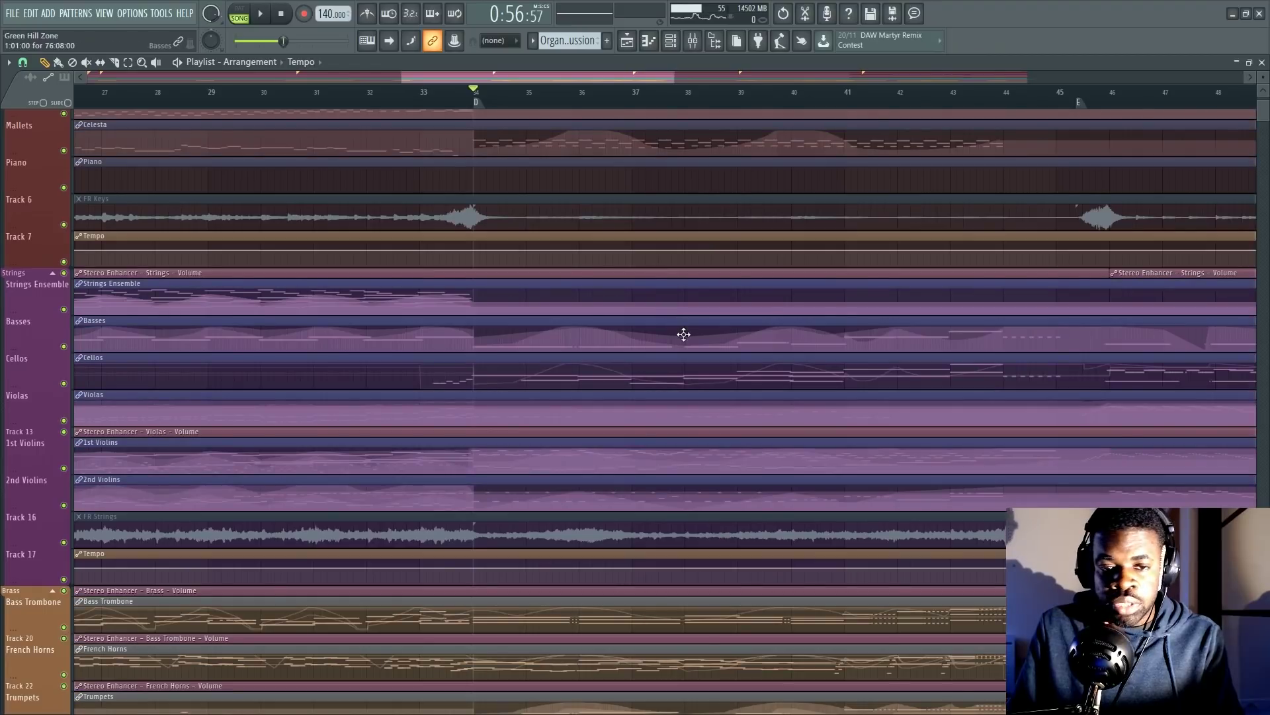
{"action": "scroll", "coordinate": [682, 334], "scroll_direction": "up", "scroll_amount": 2}
{"action": "scroll", "coordinate": [641, 336], "scroll_direction": "down", "scroll_amount": 1}
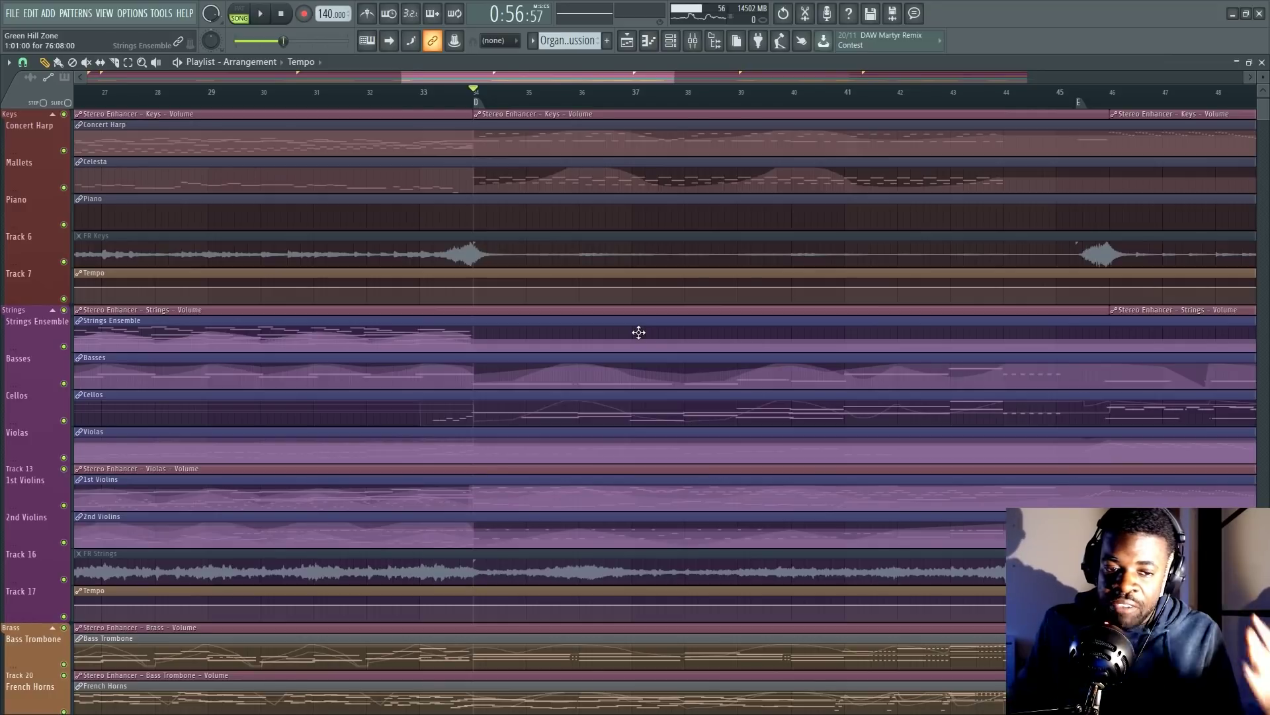
{"action": "scroll", "coordinate": [665, 330], "scroll_direction": "down", "scroll_amount": 10}
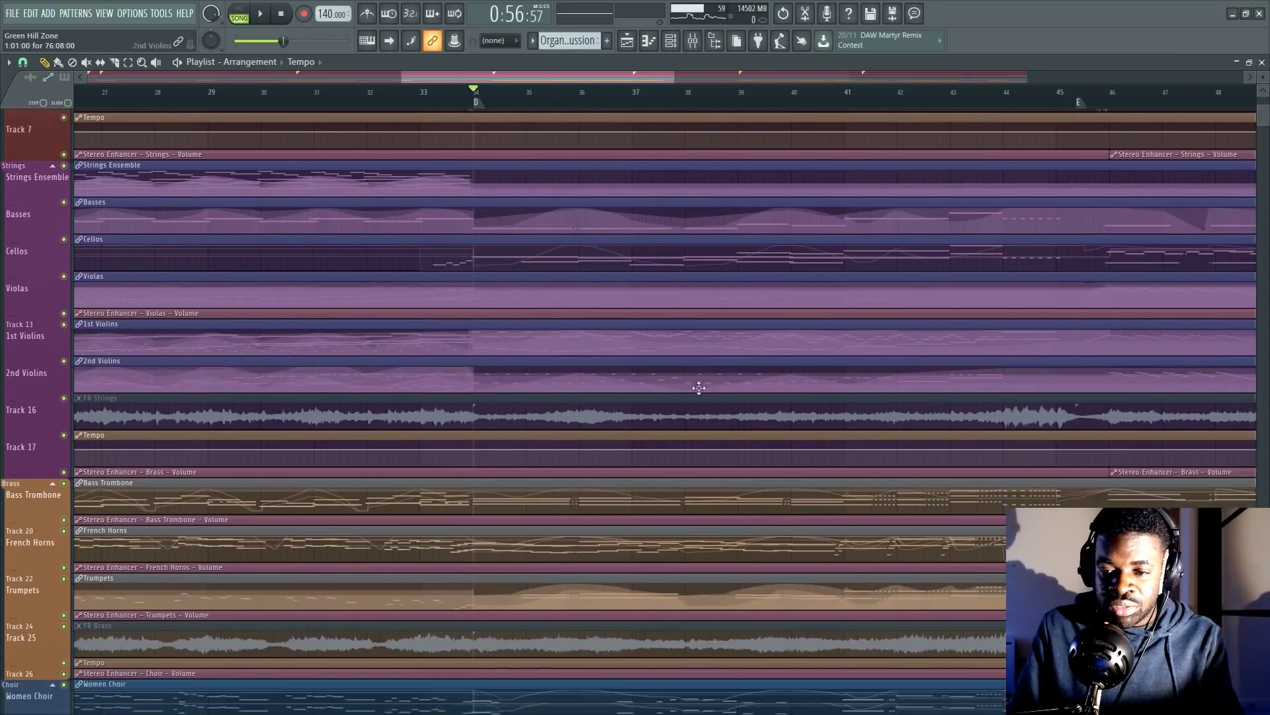
{"action": "scroll", "coordinate": [1240, 117], "scroll_direction": "up", "scroll_amount": 3, "text": "alt"}
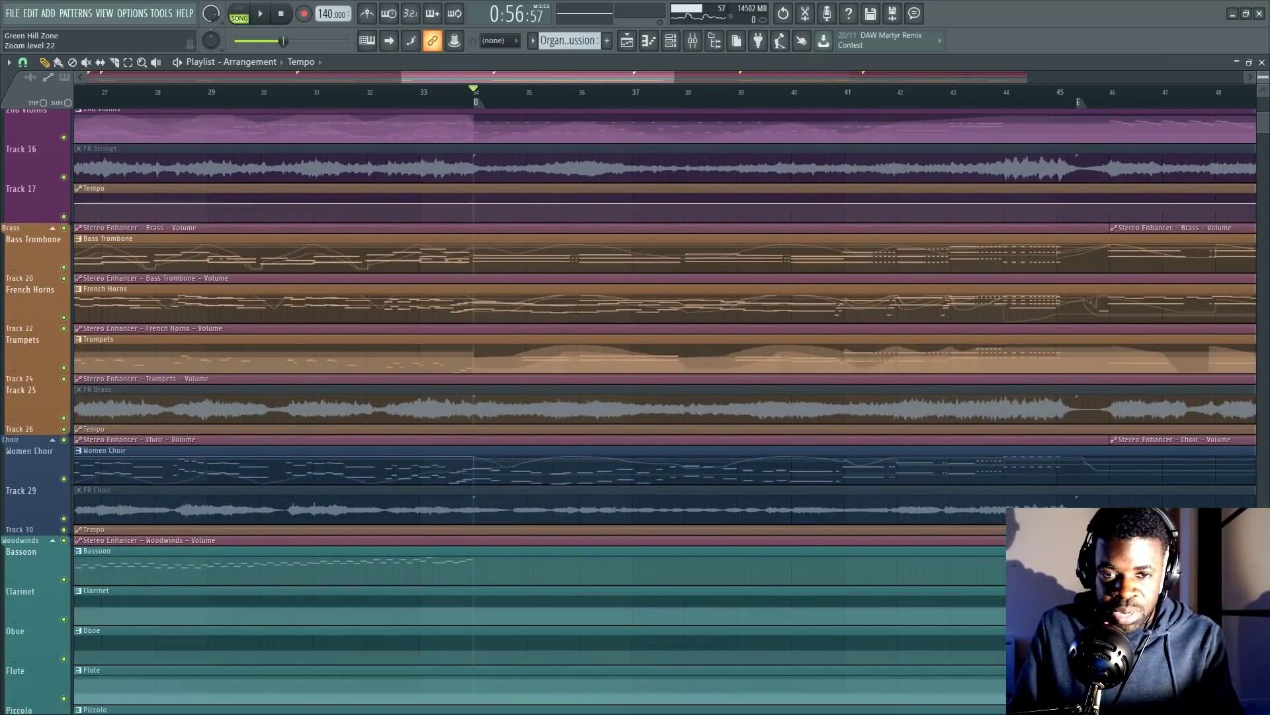
{"action": "scroll", "coordinate": [721, 345], "scroll_direction": "up", "scroll_amount": 10}
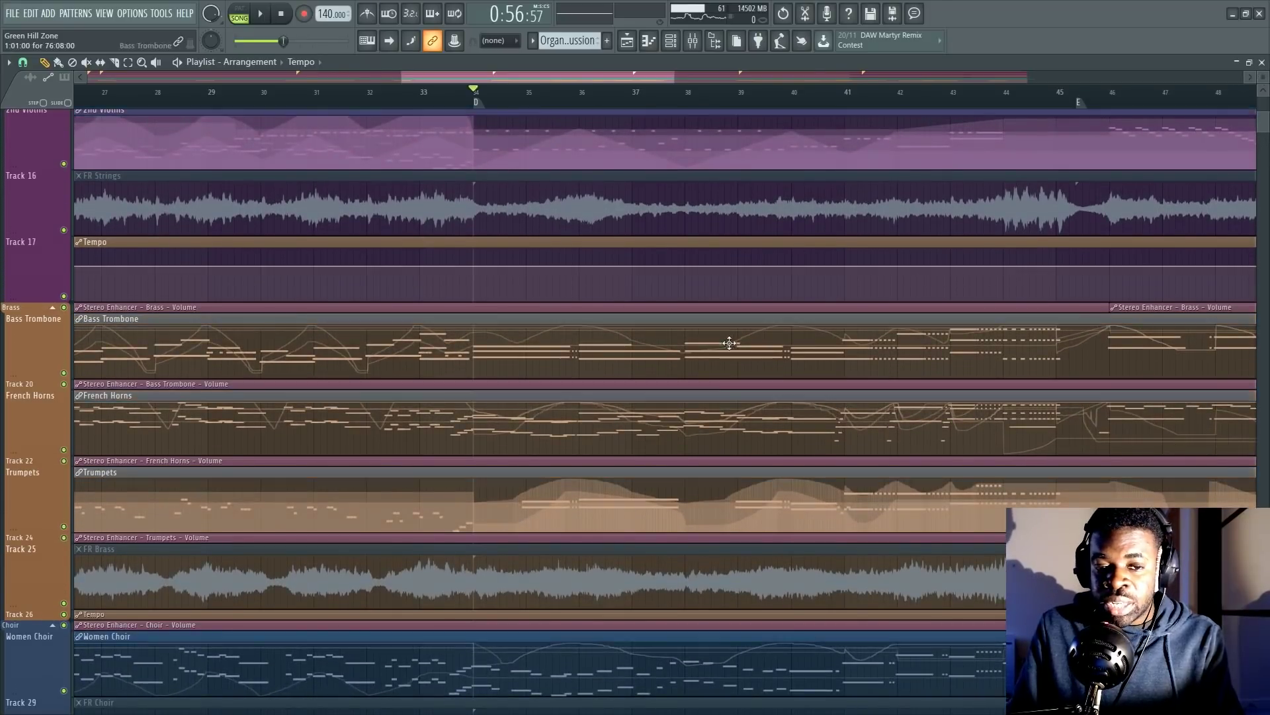
{"action": "scroll", "coordinate": [721, 345], "scroll_direction": "down", "scroll_amount": 1}
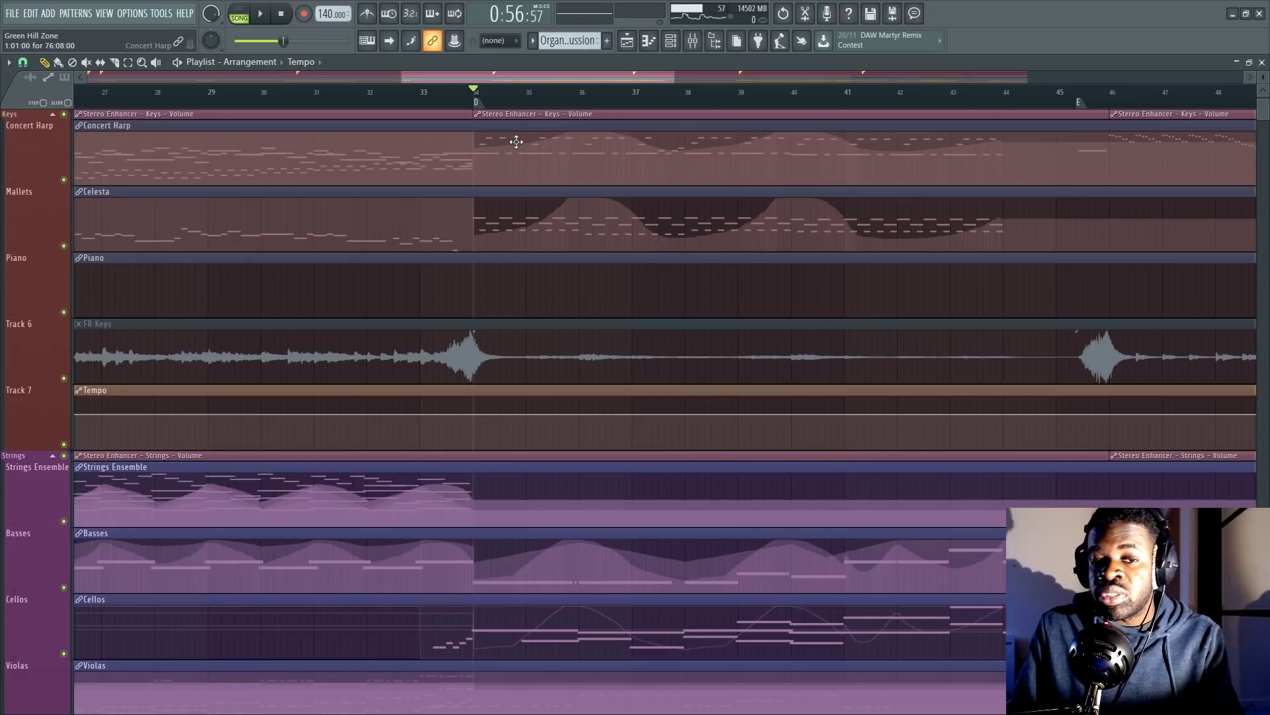
{"action": "scroll", "coordinate": [566, 77], "scroll_direction": "down", "scroll_amount": 3}
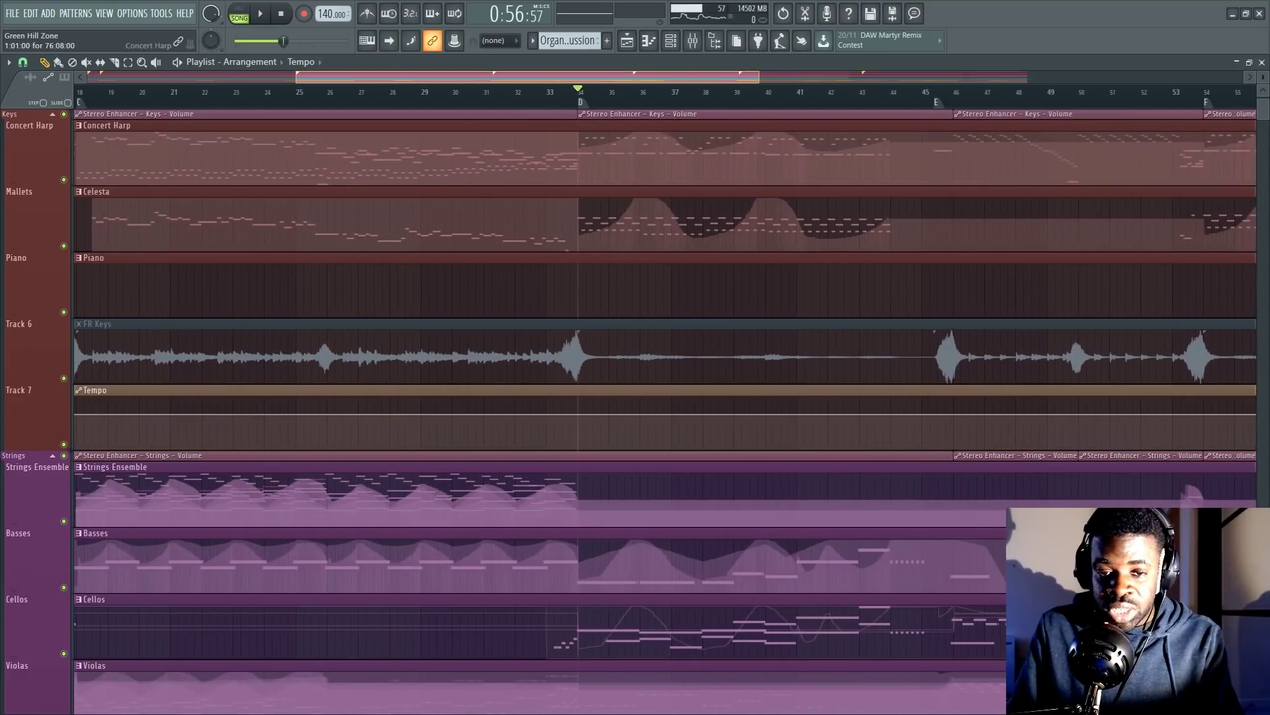
{"action": "scroll", "coordinate": [595, 94], "scroll_direction": "down", "scroll_amount": 2}
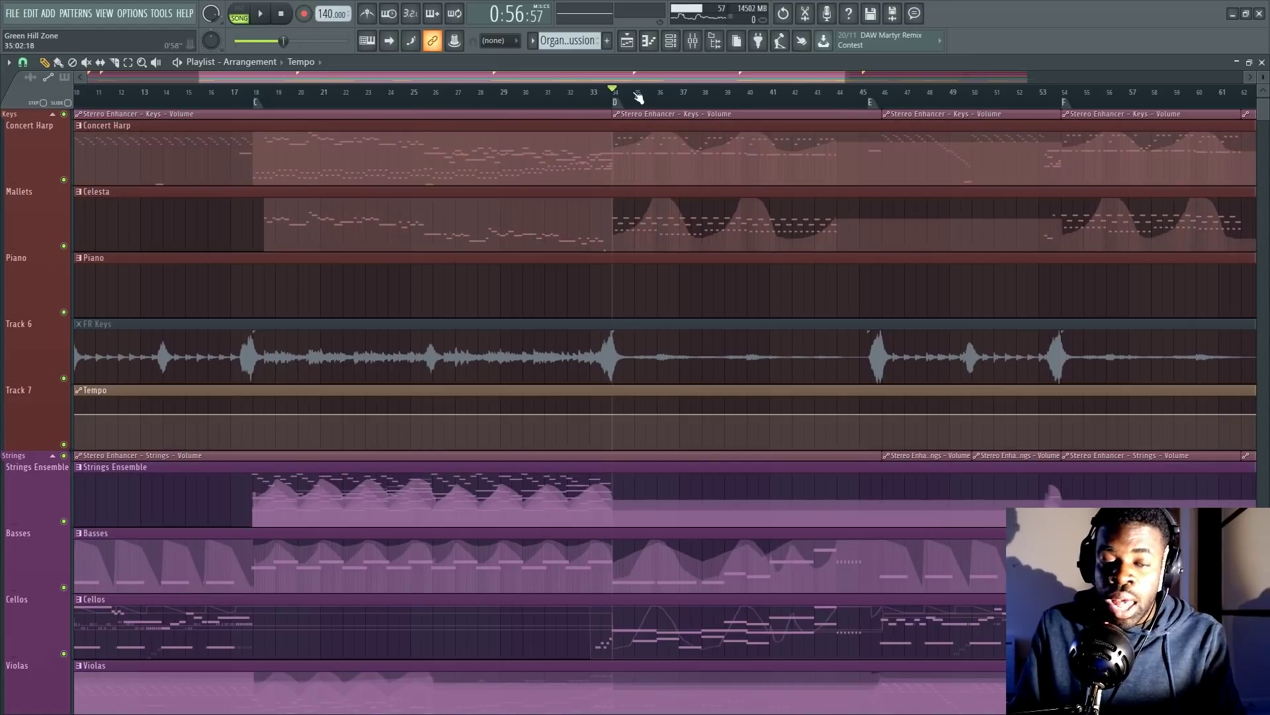
{"action": "scroll", "coordinate": [644, 93], "scroll_direction": "down", "scroll_amount": 3}
{"action": "scroll", "coordinate": [490, 298], "scroll_direction": "down", "scroll_amount": 15}
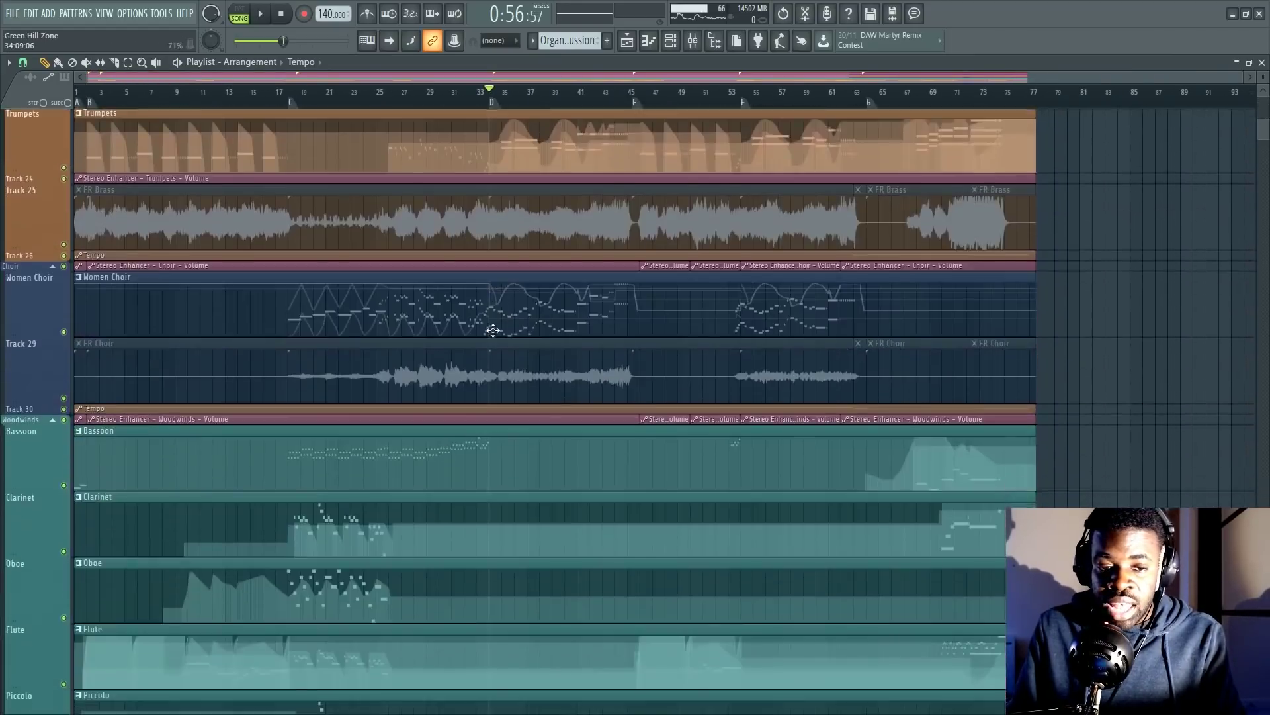
{"action": "scroll", "coordinate": [689, 306], "scroll_direction": "up", "scroll_amount": 15}
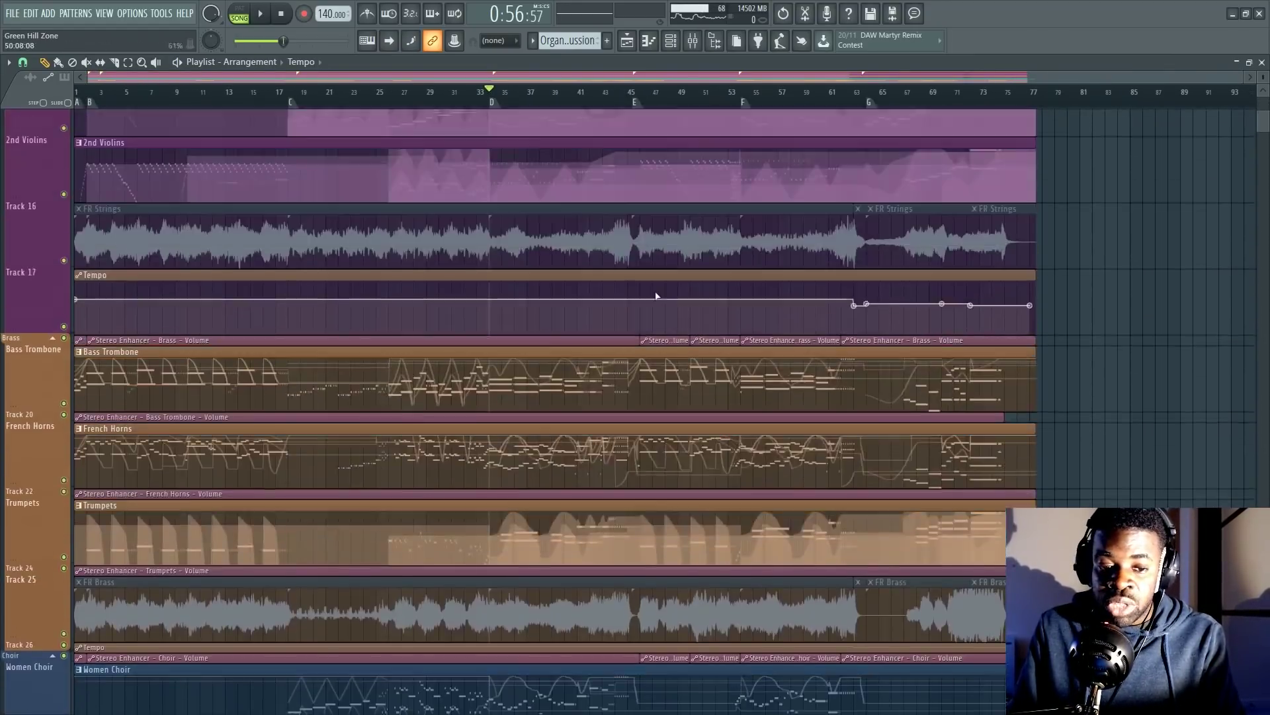
{"action": "scroll", "coordinate": [530, 103], "scroll_direction": "up", "scroll_amount": 3}
{"action": "scroll", "coordinate": [536, 362], "scroll_direction": "up", "scroll_amount": 3}
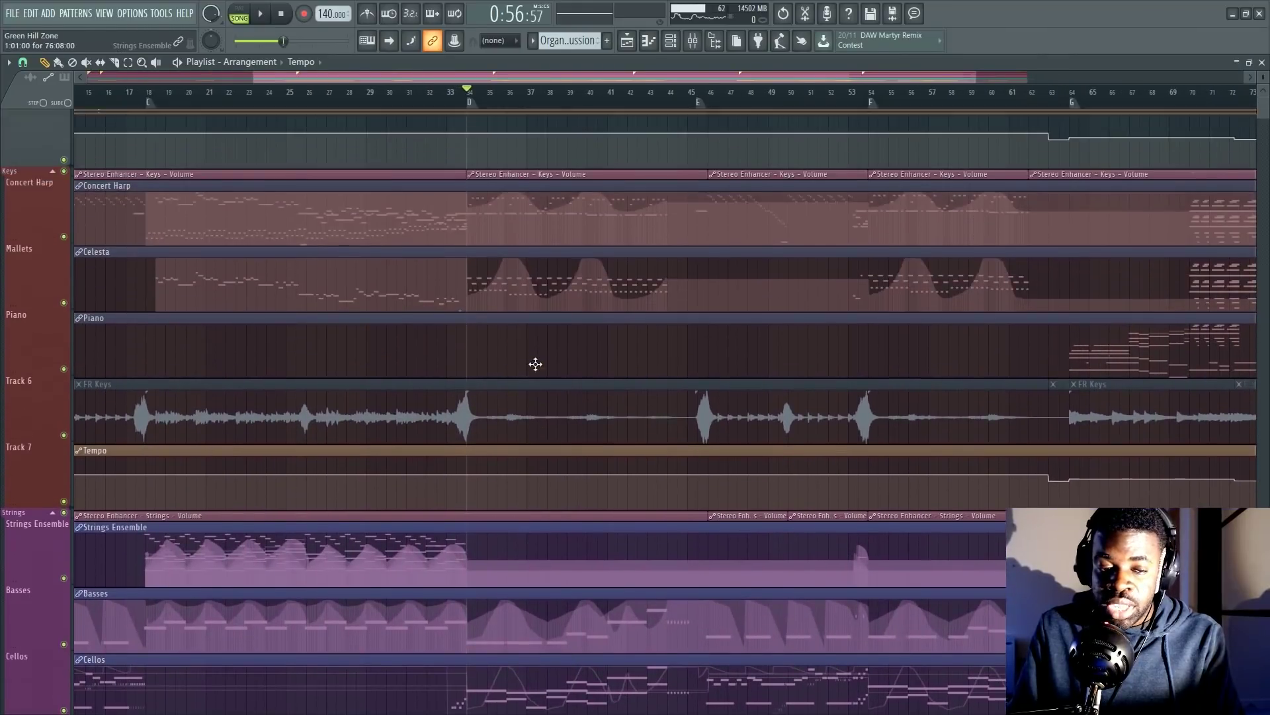
- Open the project settings and check which timebase (PPQ) values are available, leaving the current one selected
{"action": "scroll", "coordinate": [474, 354], "scroll_direction": "down", "scroll_amount": 2}
{"action": "left_click", "coordinate": [131, 13]}
{"action": "left_click", "coordinate": [138, 46]}
{"action": "left_click", "coordinate": [255, 133]}
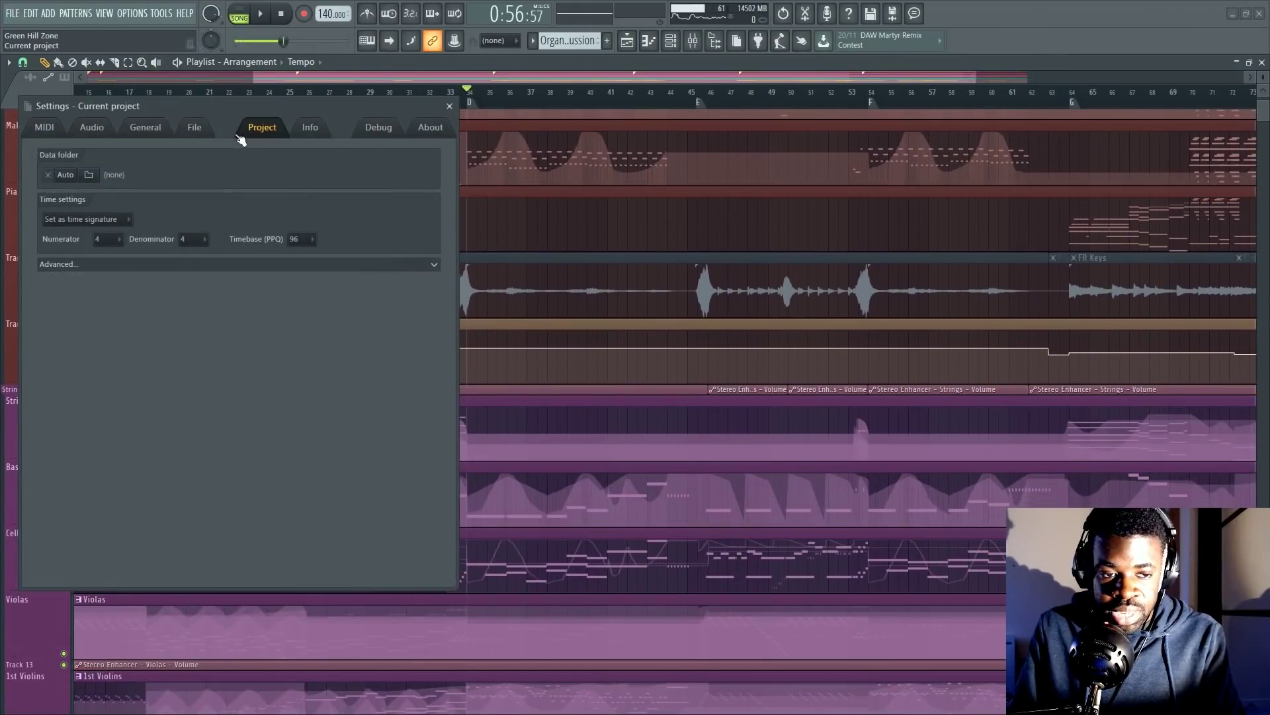
{"action": "left_click", "coordinate": [304, 240]}
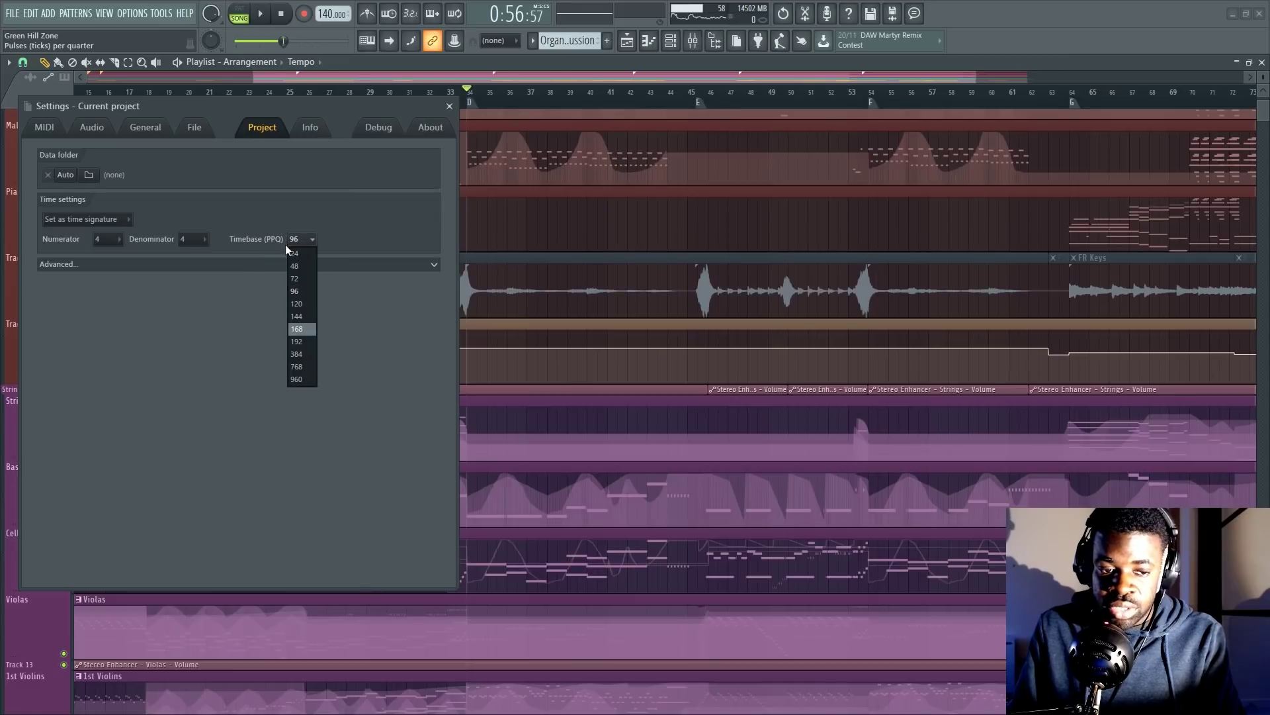
{"action": "left_click", "coordinate": [357, 223]}
- Play the section from marker D with the MIDI instrument clips active and look through the playlist tracks
{"action": "scroll", "coordinate": [471, 101], "scroll_direction": "up", "scroll_amount": 3}
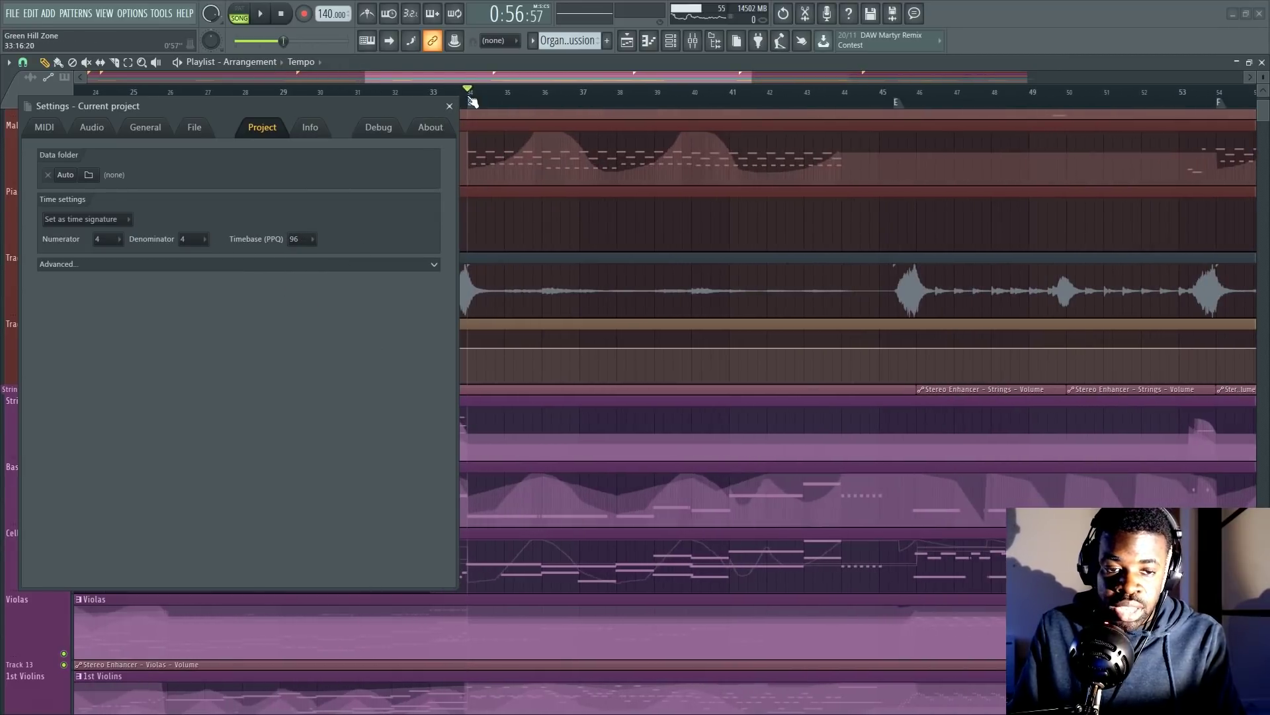
{"action": "scroll", "coordinate": [519, 511], "scroll_direction": "down", "scroll_amount": 1}
{"action": "key", "text": "space"}
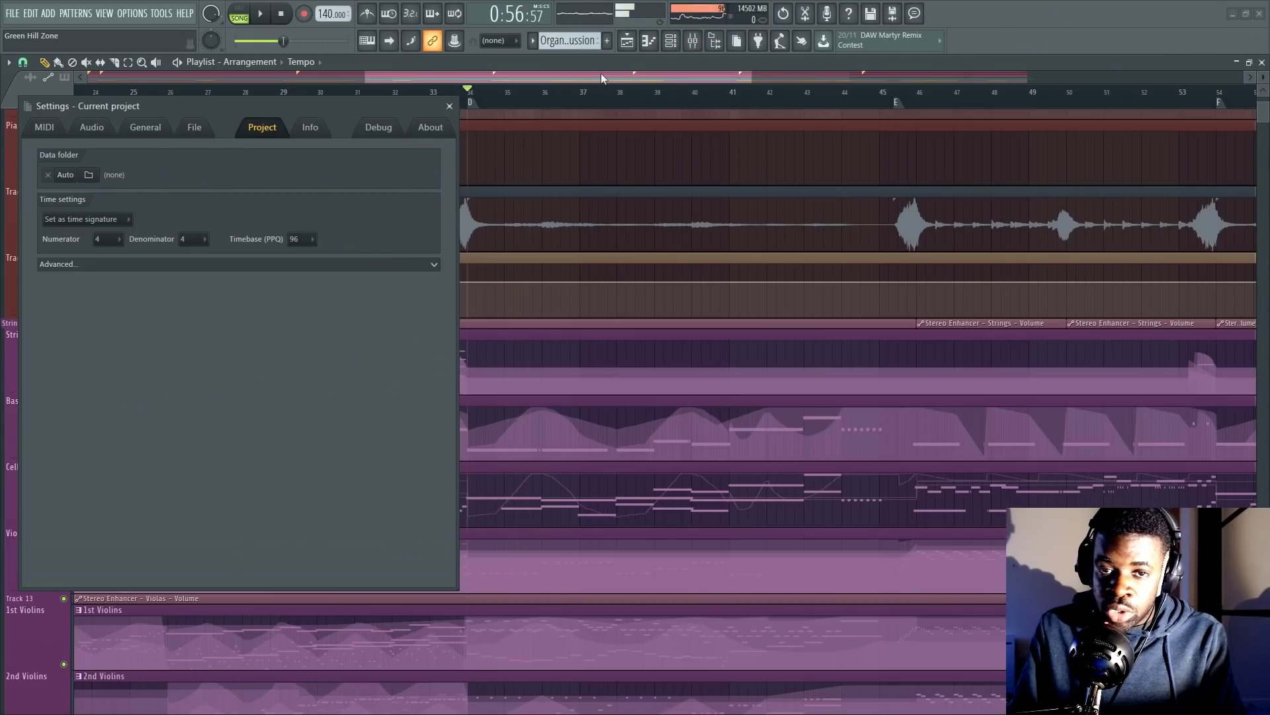
{"action": "scroll", "coordinate": [548, 397], "scroll_direction": "down", "scroll_amount": 8}
{"action": "scroll", "coordinate": [607, 436], "scroll_direction": "down", "scroll_amount": 6}
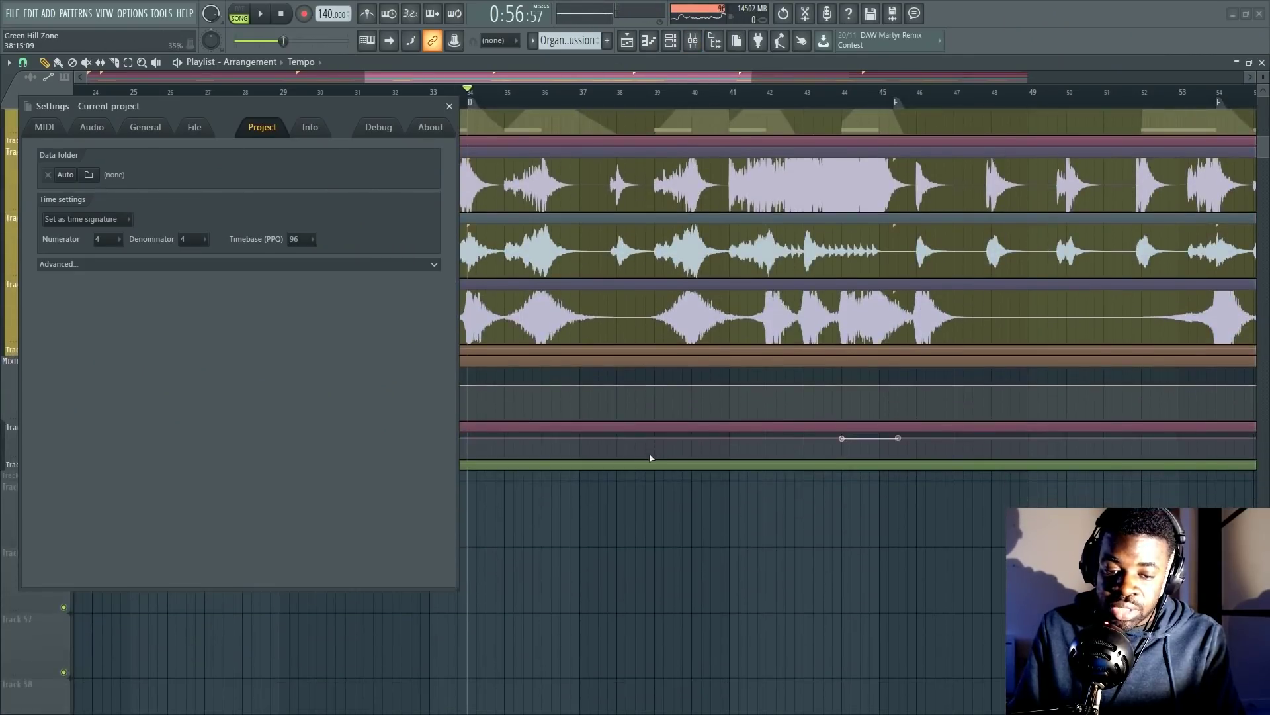
{"action": "scroll", "coordinate": [634, 457], "scroll_direction": "up", "scroll_amount": 15}
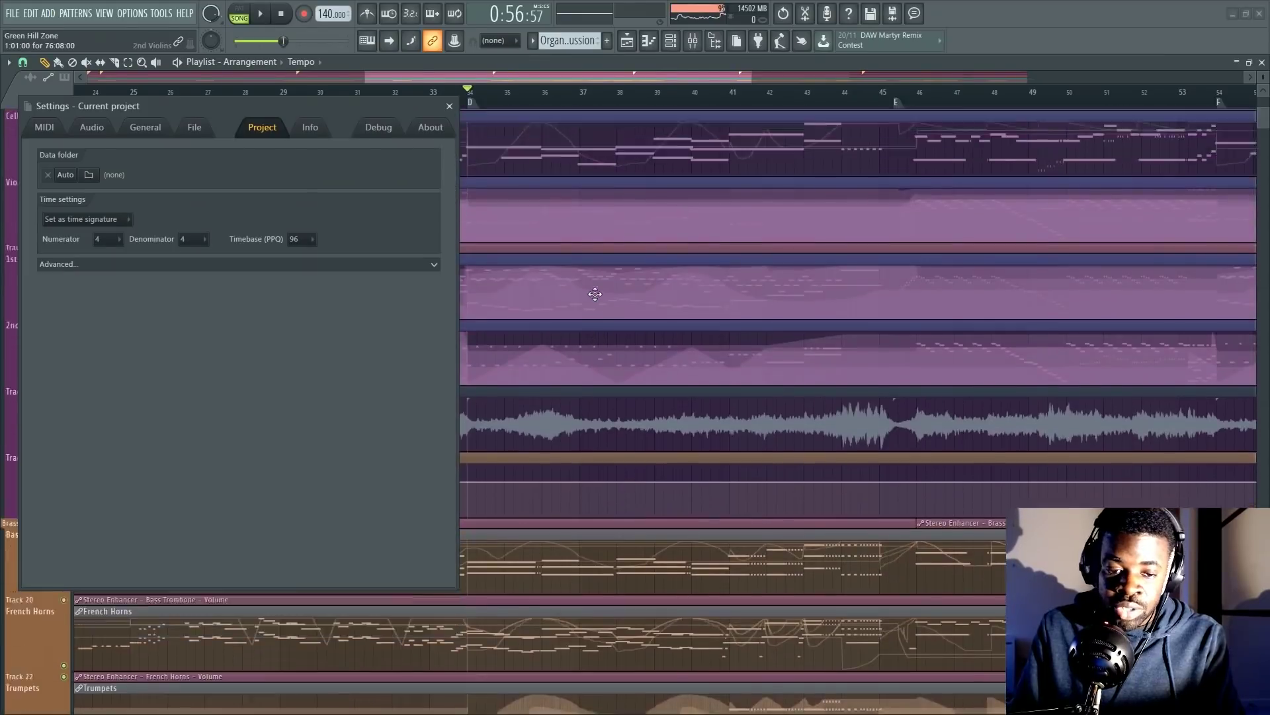
{"action": "scroll", "coordinate": [596, 258], "scroll_direction": "up", "scroll_amount": 3}
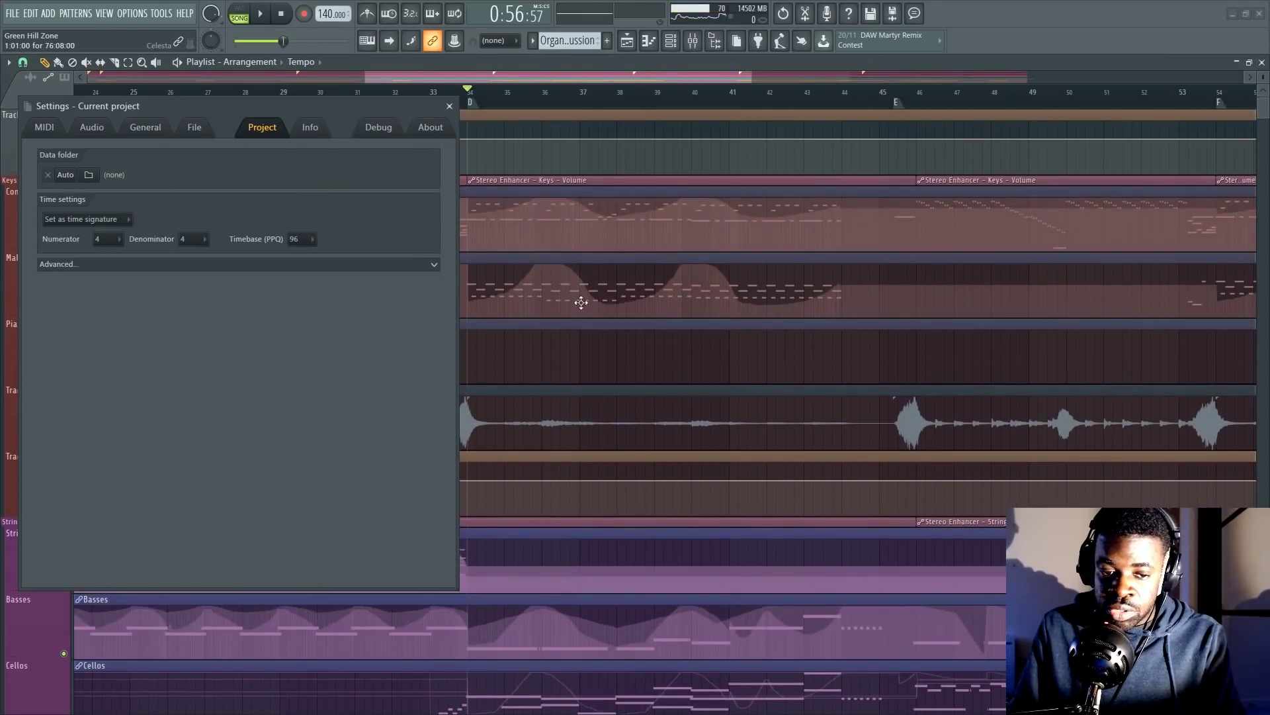
- Mute the MIDI instrument clips in the playlist and unmute the rendered FR audio clips
{"action": "key", "text": "ctrl+a"}
{"action": "key", "text": "ctrl+z"}
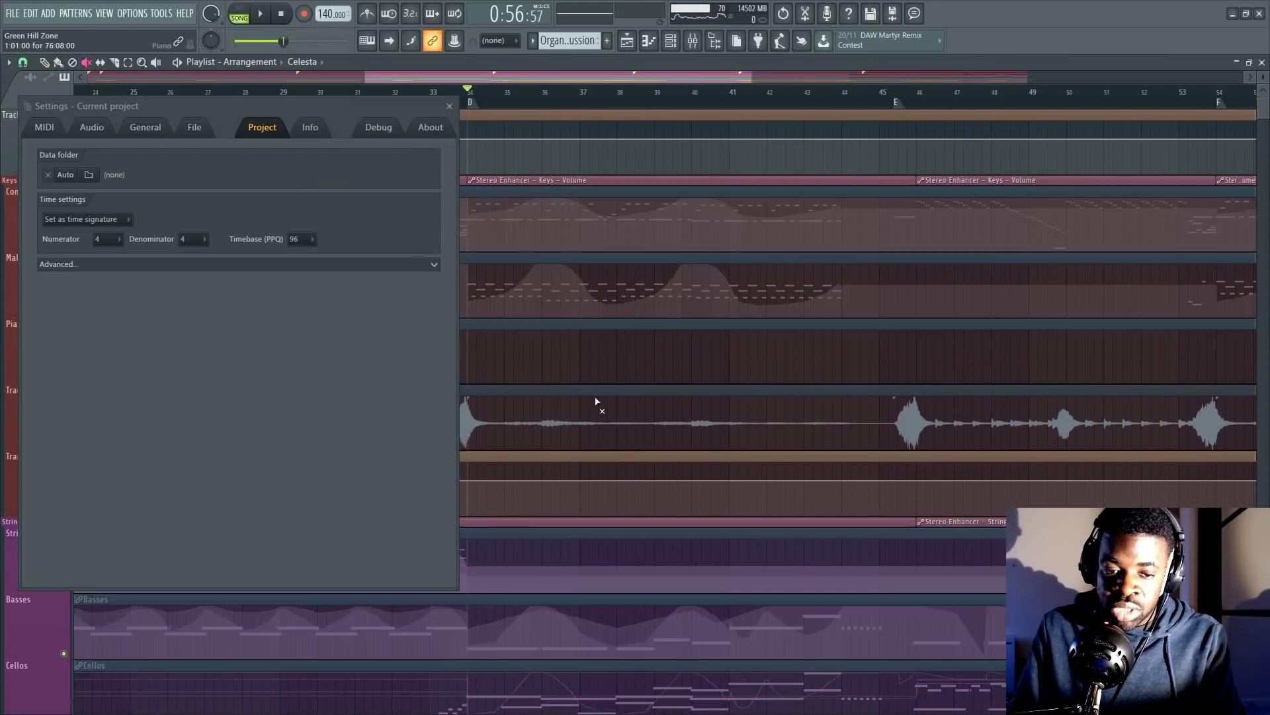
{"action": "left_click", "coordinate": [608, 417]}
{"action": "left_click", "coordinate": [595, 448], "text": "ctrl"}
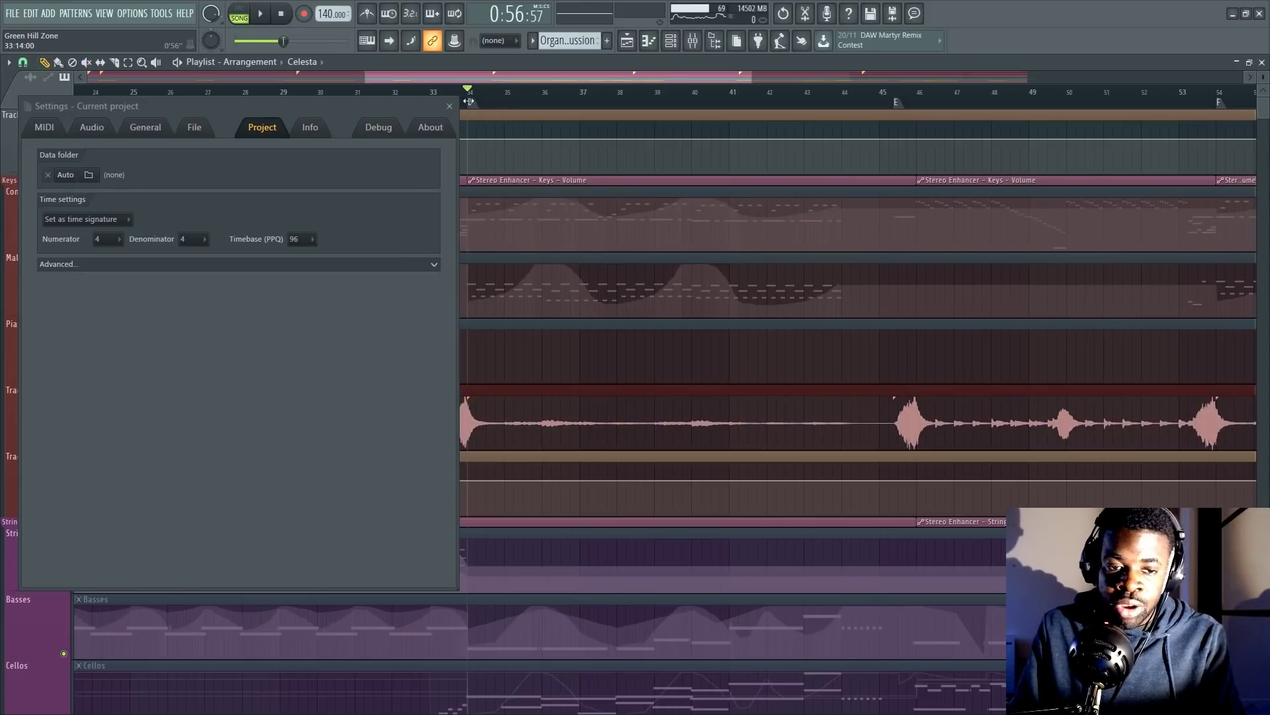
- Move the settings window aside, check the active FR audio clips across the tracks, and play them from marker D
{"action": "scroll", "coordinate": [468, 102], "scroll_direction": "up", "scroll_amount": 2}
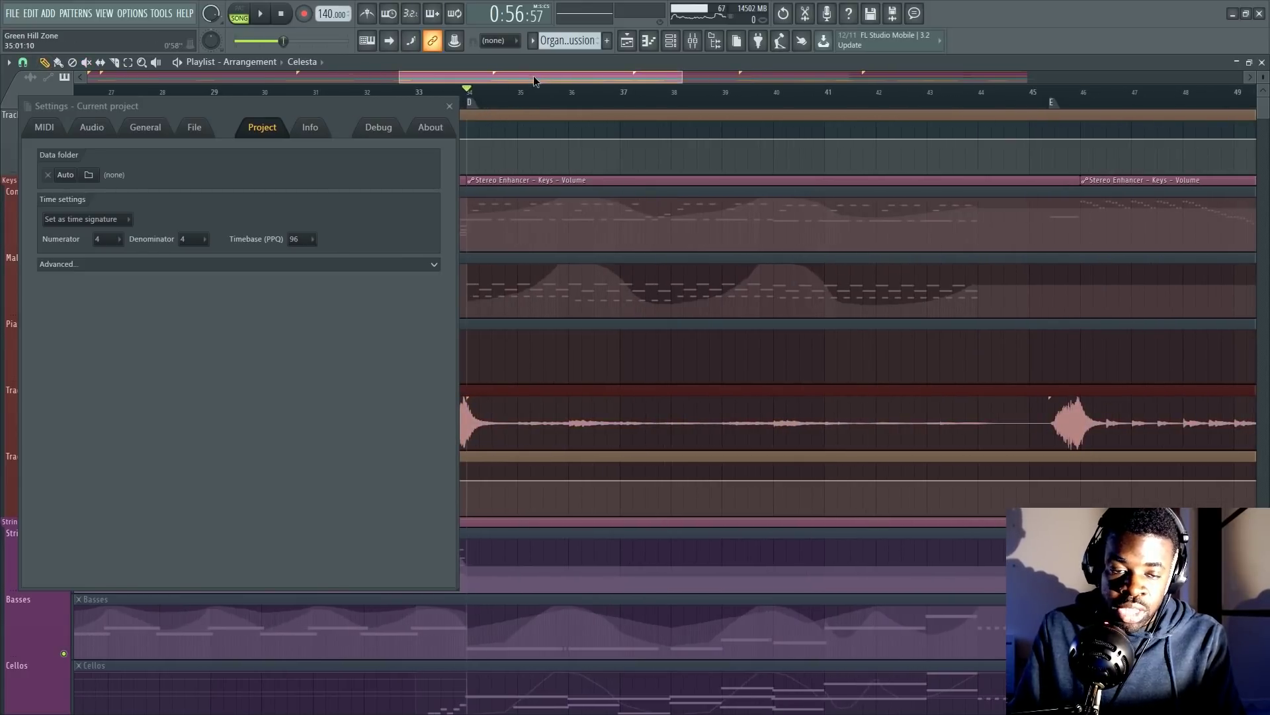
{"action": "left_click_drag", "start_coordinate": [533, 76], "coordinate": [519, 75]}
{"action": "scroll", "coordinate": [522, 74], "scroll_direction": "down", "scroll_amount": 3}
{"action": "left_click_drag", "start_coordinate": [300, 110], "coordinate": [246, 101]}
{"action": "scroll", "coordinate": [571, 383], "scroll_direction": "down", "scroll_amount": 6}
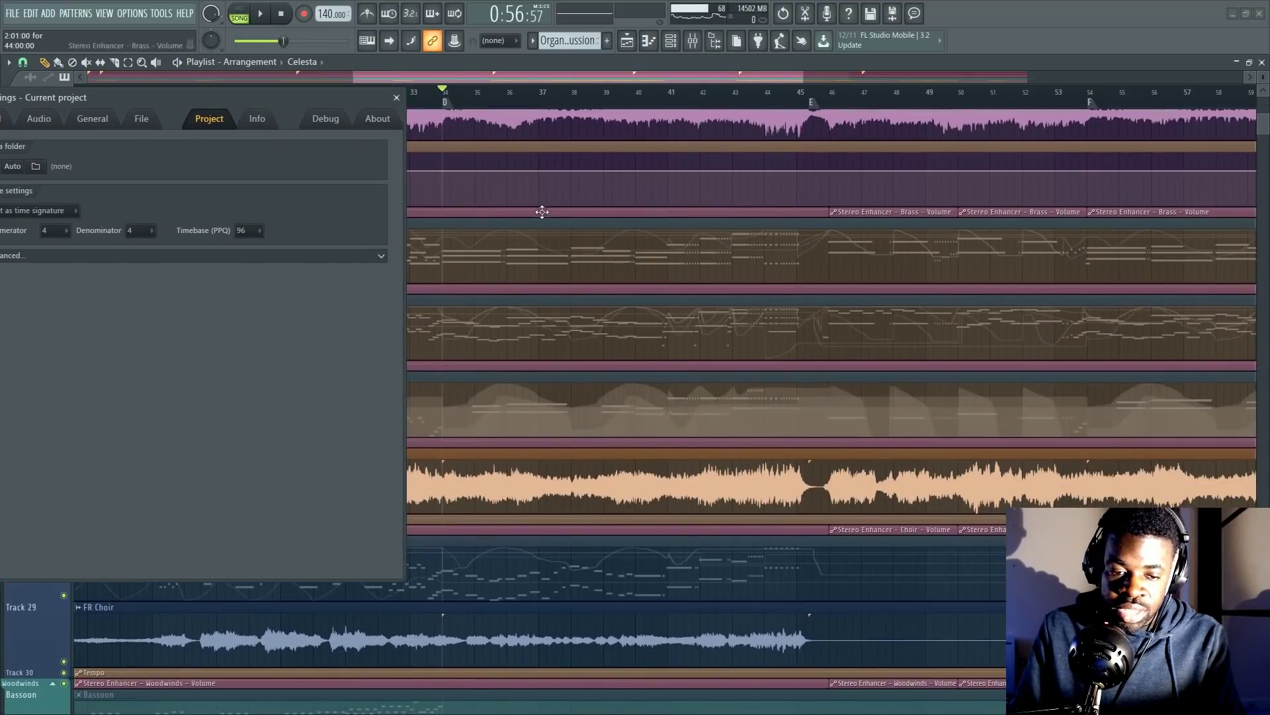
{"action": "scroll", "coordinate": [545, 254], "scroll_direction": "down", "scroll_amount": 8}
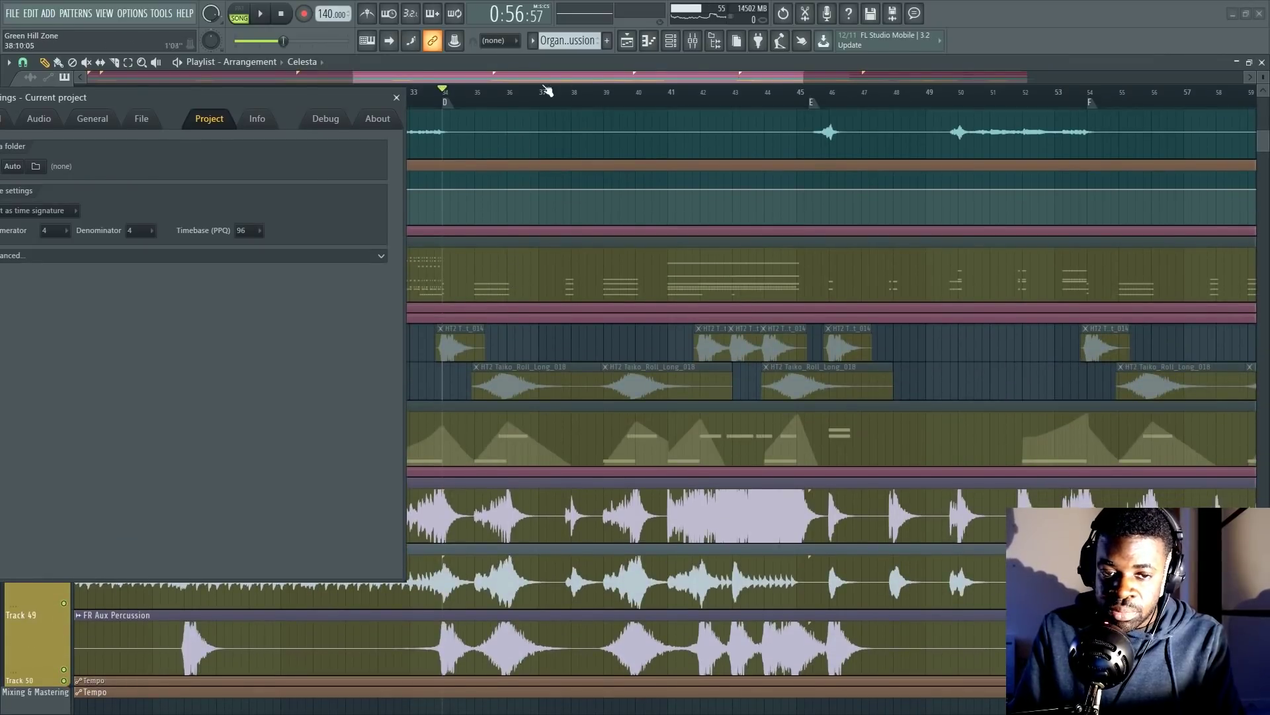
{"action": "left_click", "coordinate": [268, 14]}
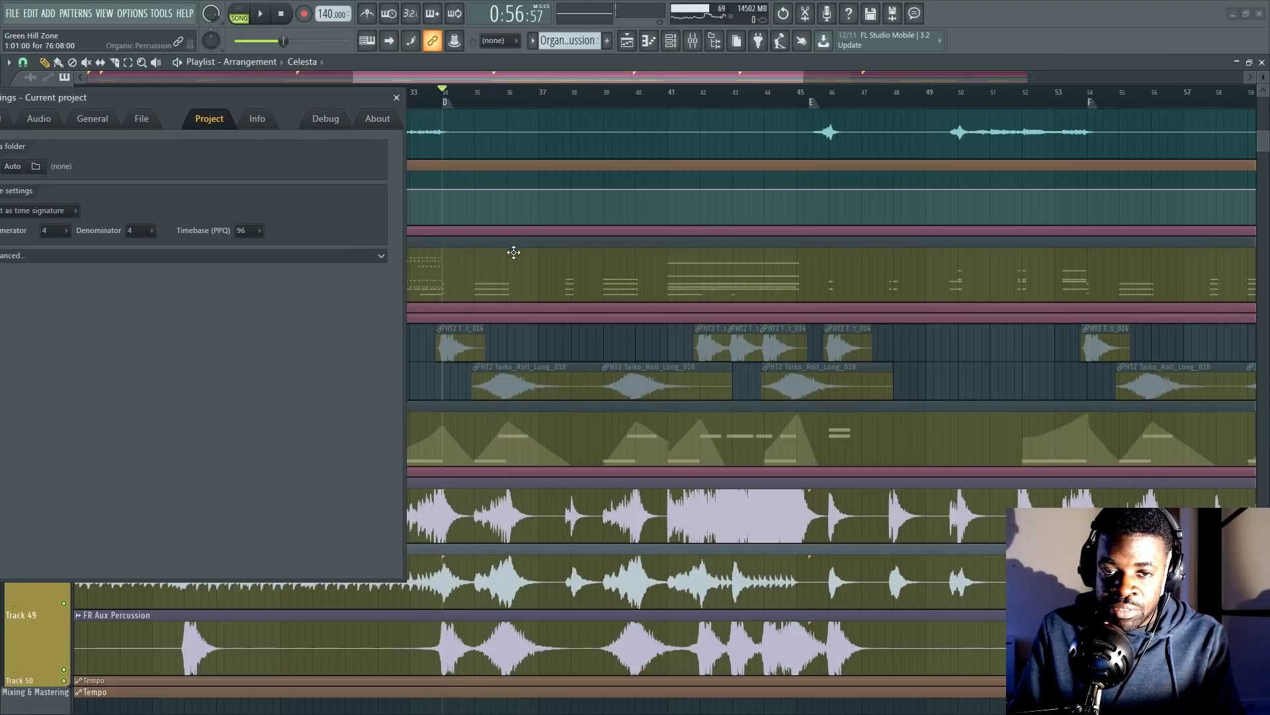
- View the mixer's tracks and the master effects, and close the mixer again
{"action": "scroll", "coordinate": [438, 98], "scroll_direction": "up", "scroll_amount": 2}
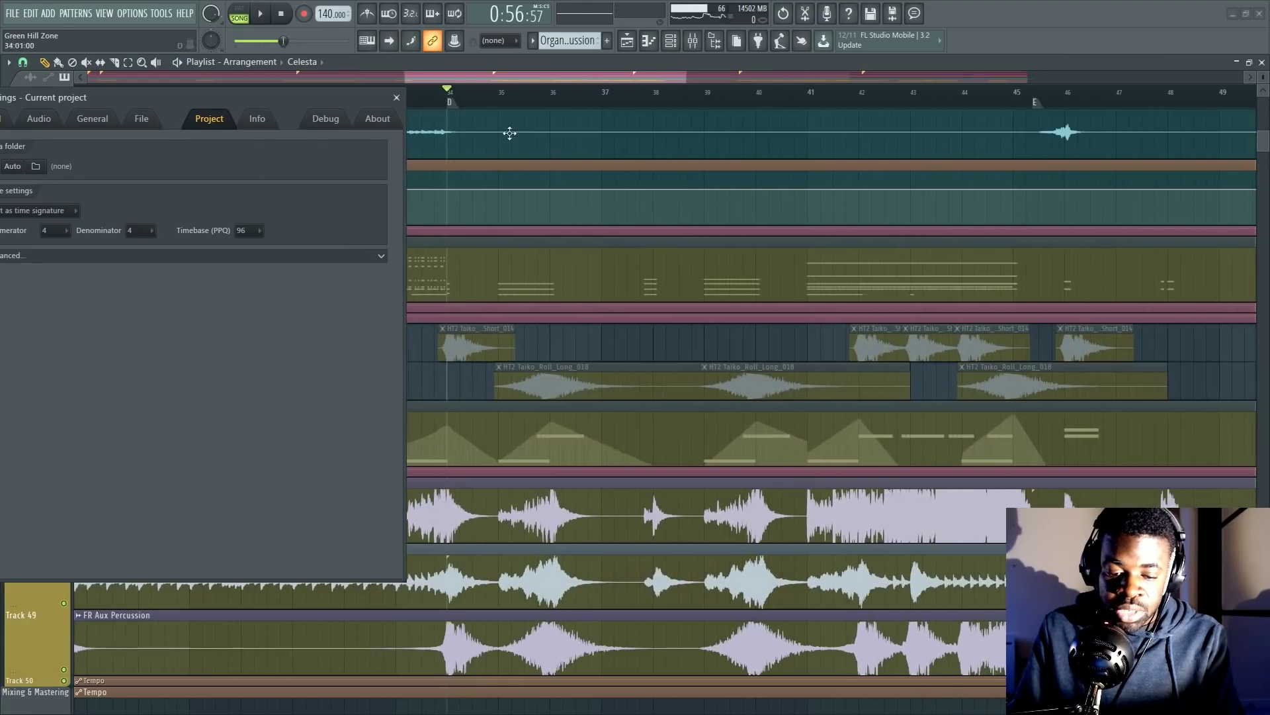
{"action": "key", "text": "F9"}
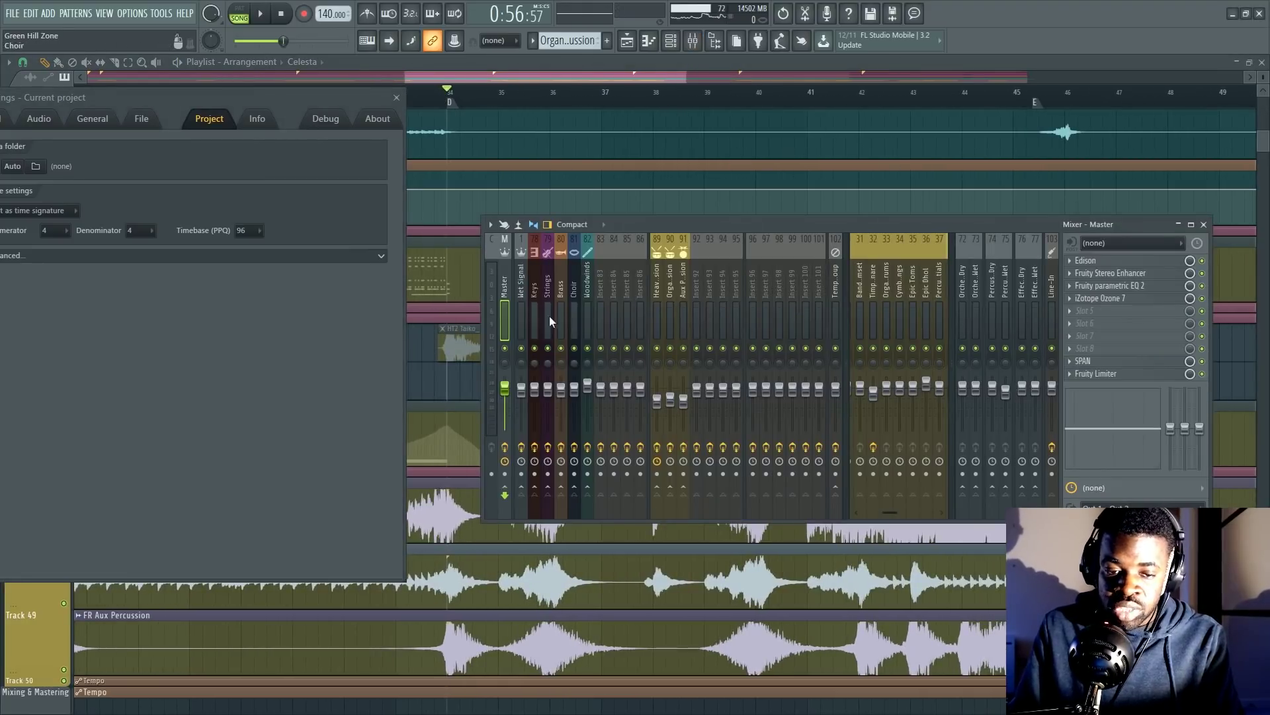
{"action": "left_click", "coordinate": [1205, 226]}
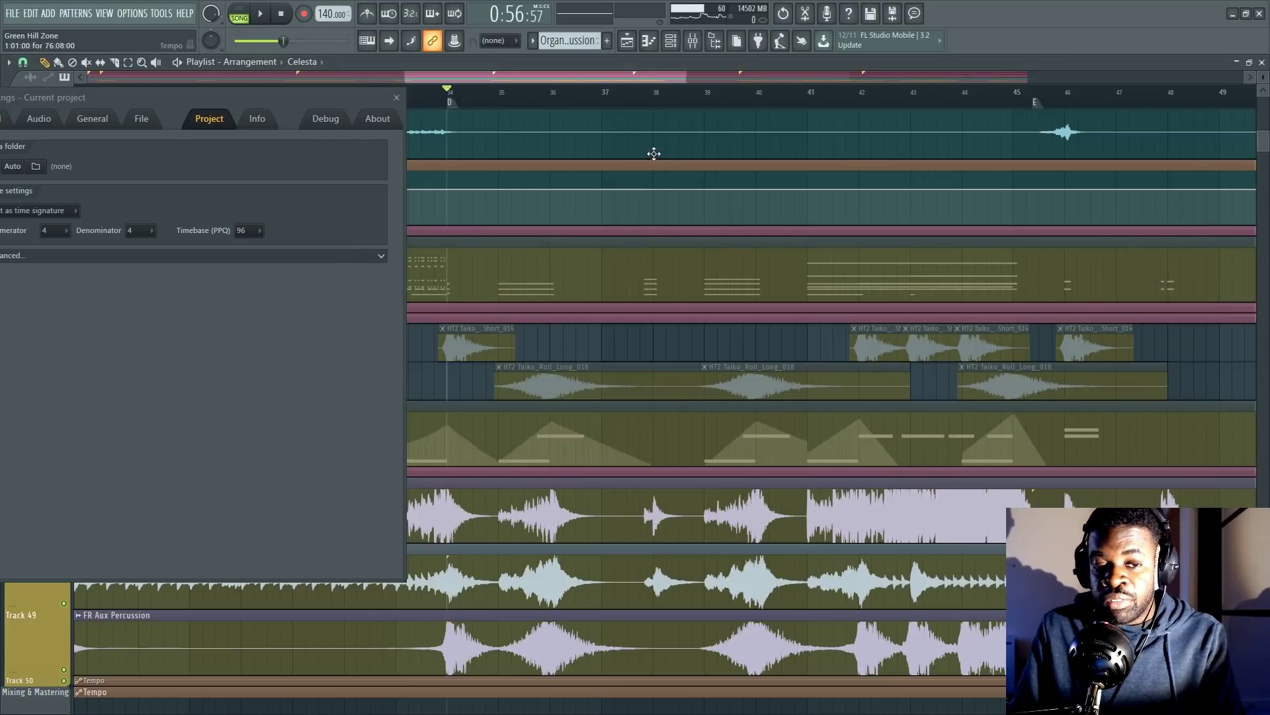
- Bring the project settings fully into view and set the project's timebase to 24 PPQ
{"action": "scroll", "coordinate": [656, 368], "scroll_direction": "up", "scroll_amount": 10}
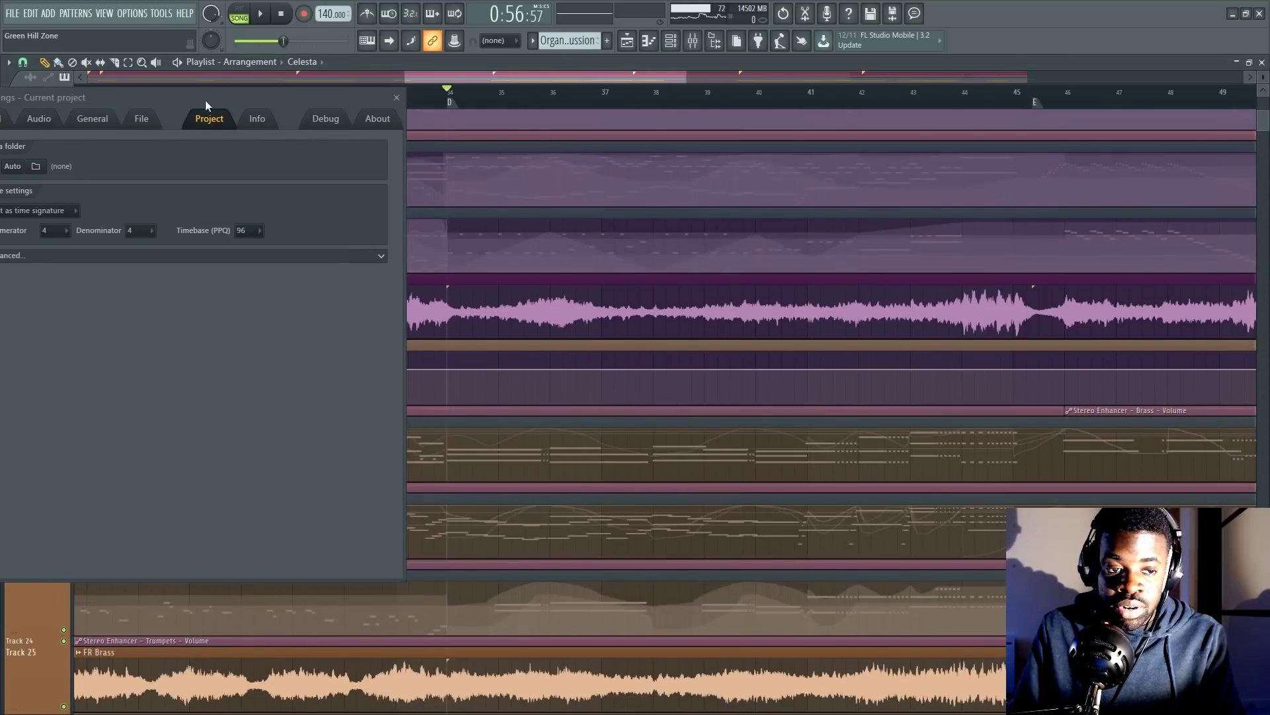
{"action": "left_click_drag", "start_coordinate": [213, 114], "coordinate": [261, 119]}
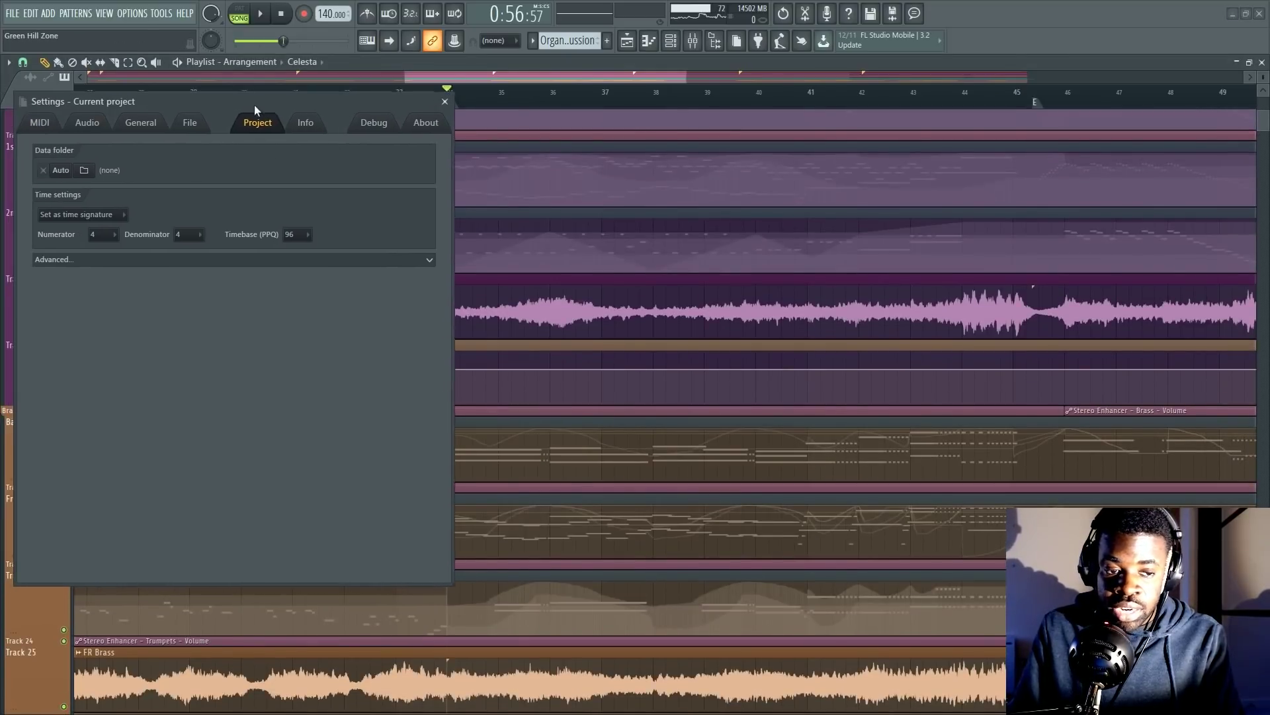
{"action": "left_click", "coordinate": [308, 242]}
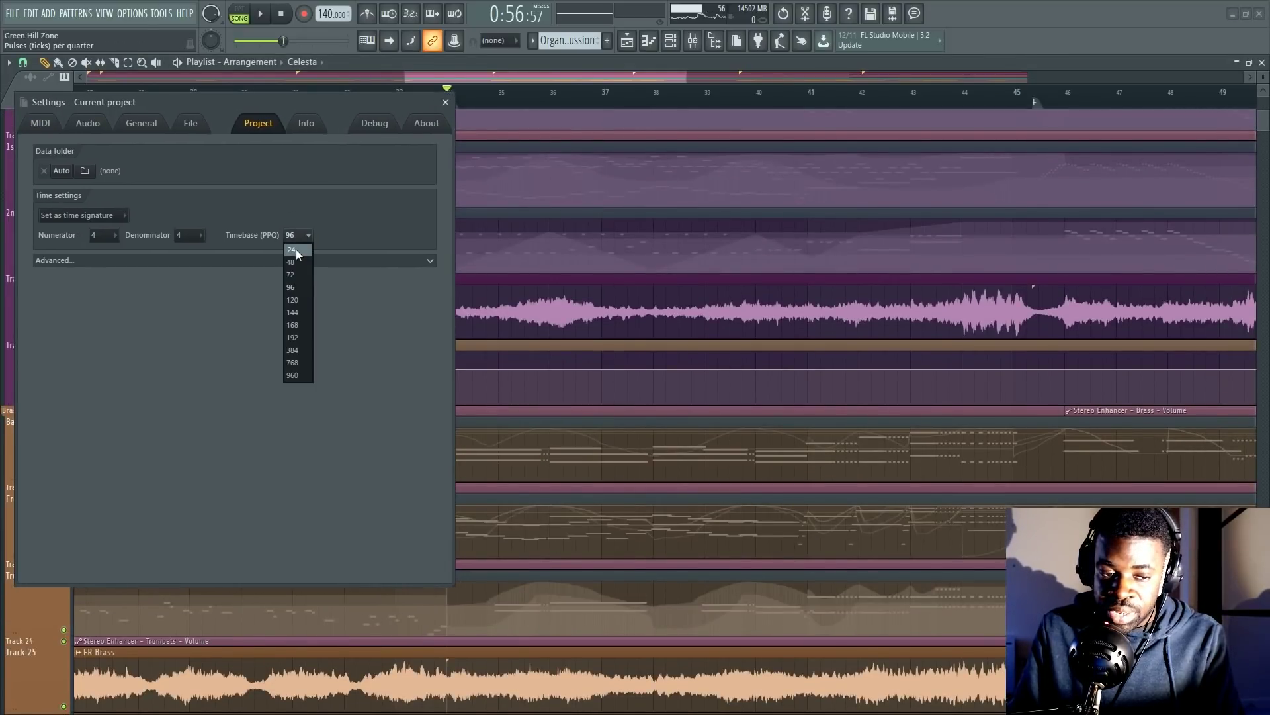
{"action": "left_click", "coordinate": [297, 249]}
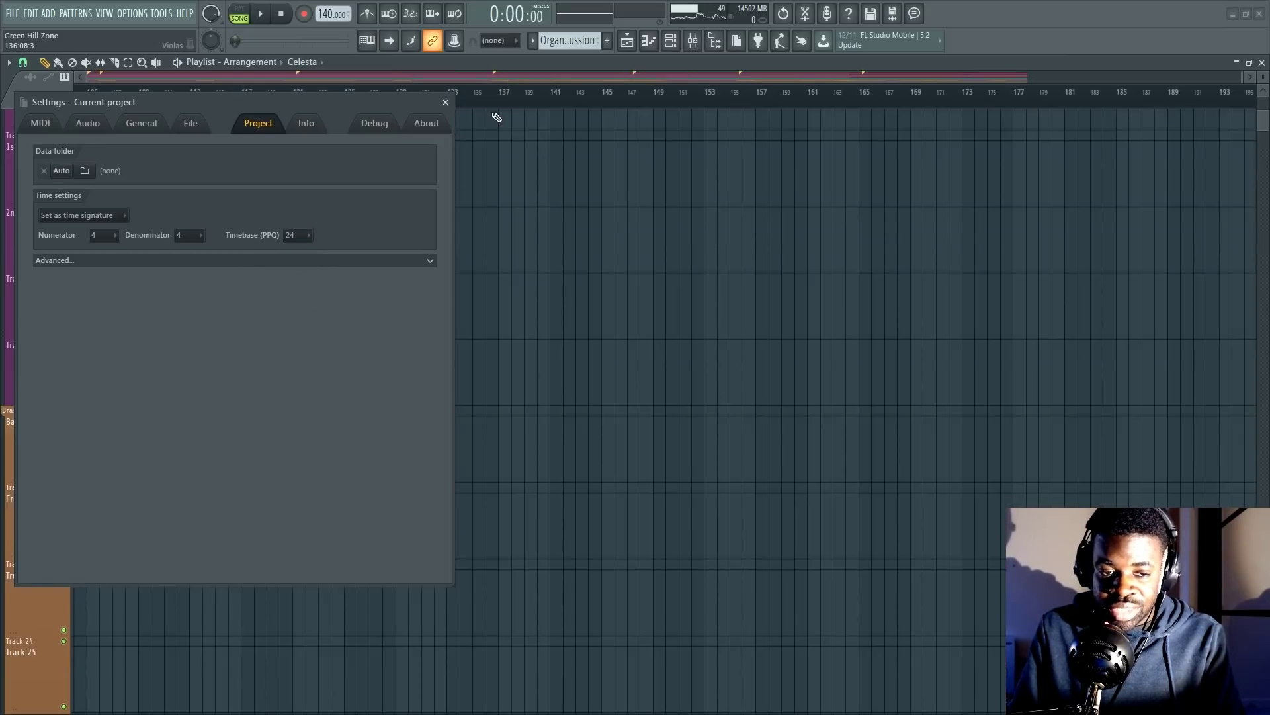
- Move the settings window out of the way, set the playhead to marker D and play the arrangement
{"action": "scroll", "coordinate": [499, 114], "scroll_direction": "up", "scroll_amount": 5}
{"action": "left_click_drag", "start_coordinate": [835, 75], "coordinate": [726, 88]}
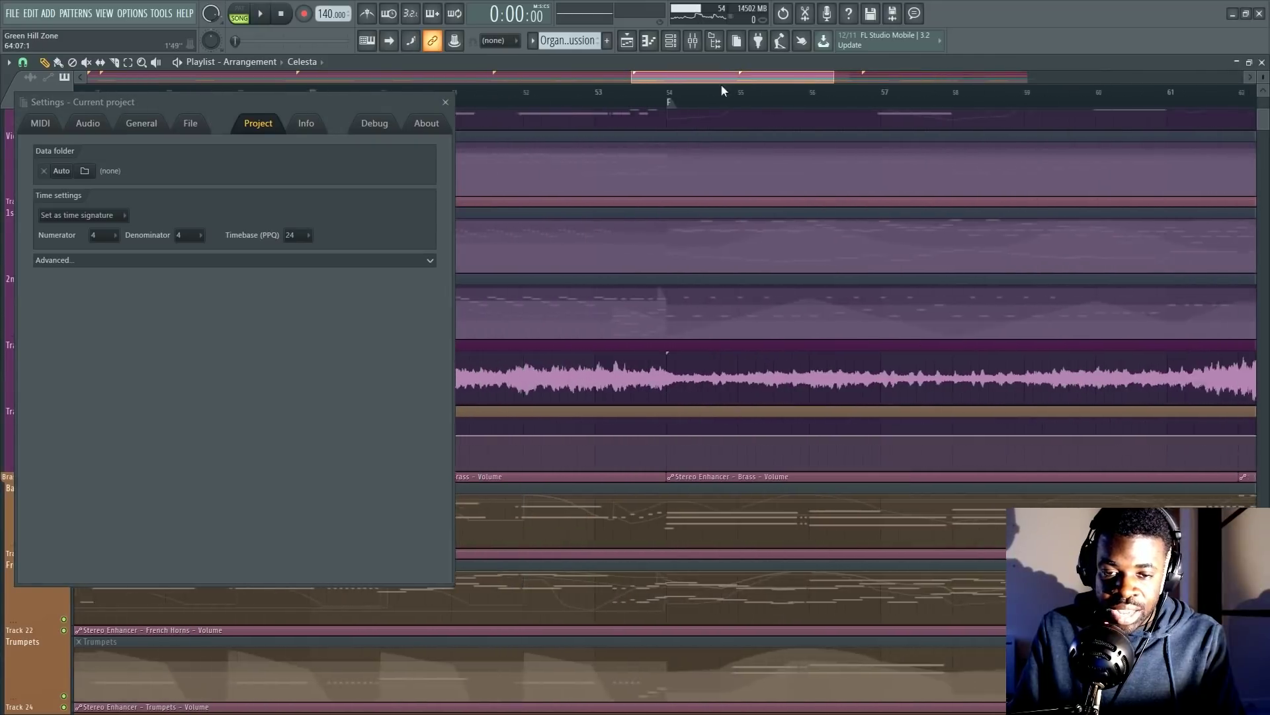
{"action": "scroll", "coordinate": [728, 93], "scroll_direction": "down", "scroll_amount": 5}
{"action": "left_click_drag", "start_coordinate": [368, 98], "coordinate": [326, 179]}
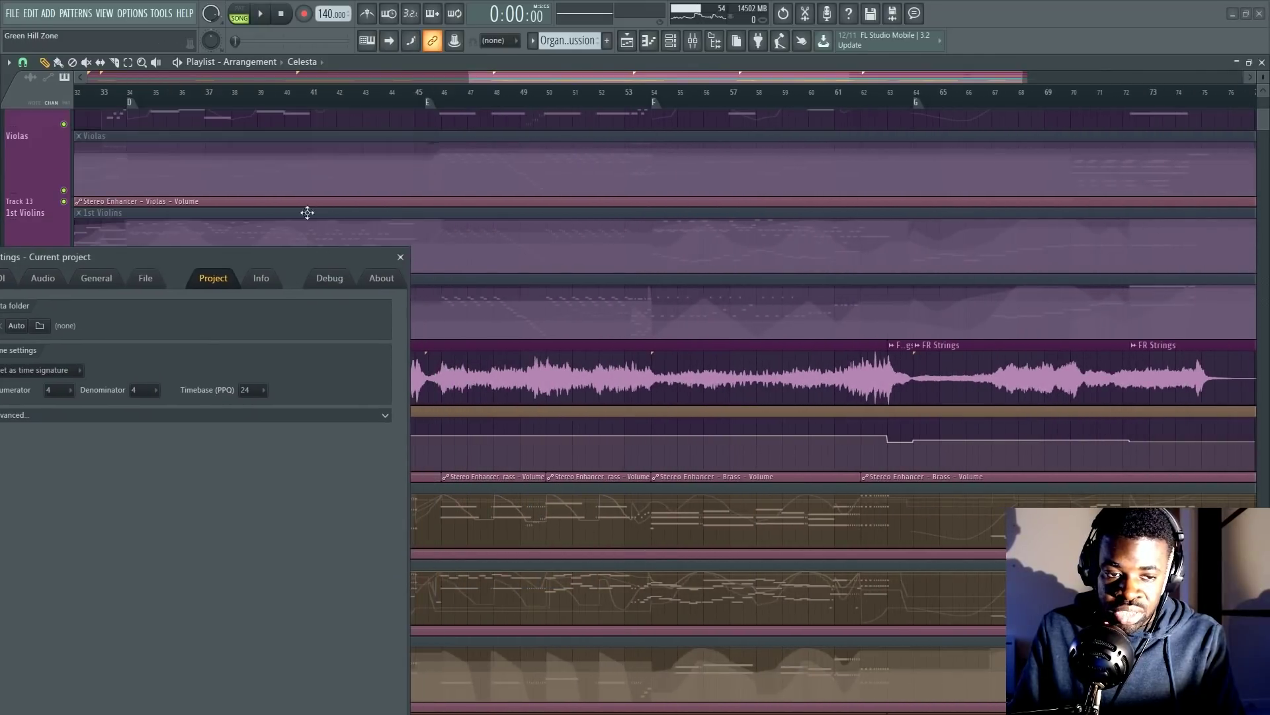
{"action": "left_click", "coordinate": [136, 106]}
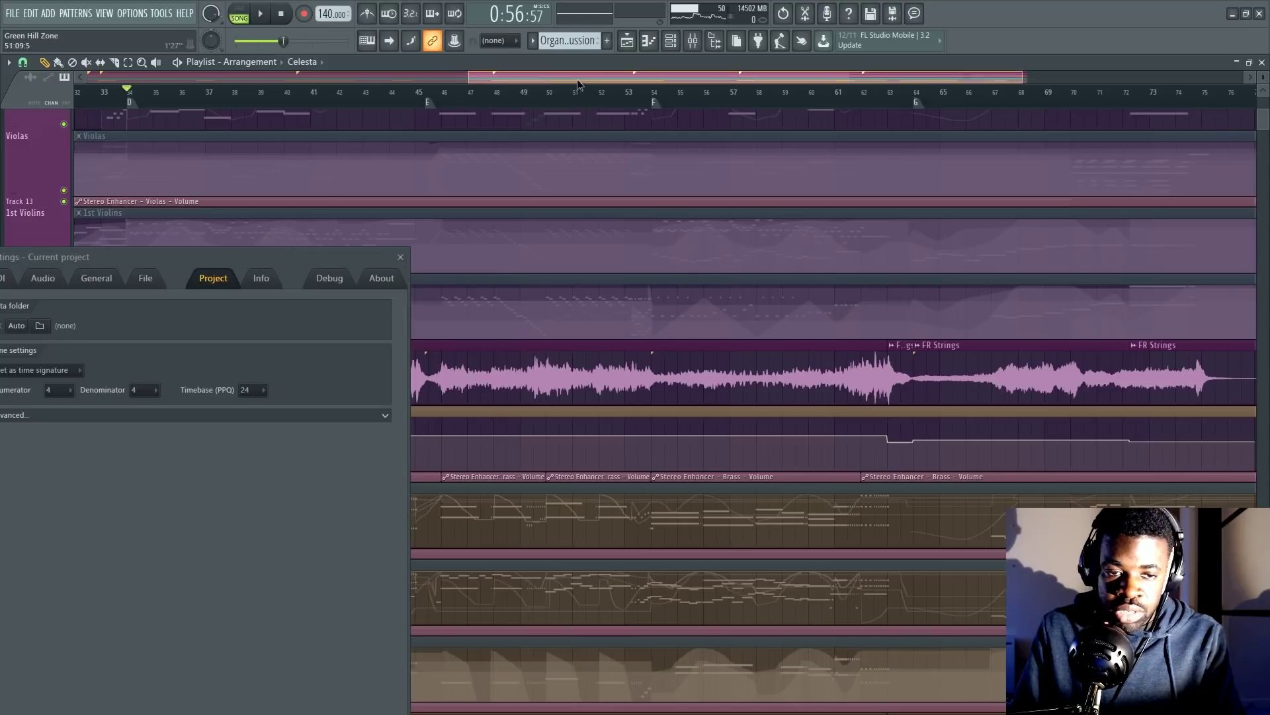
{"action": "left_click_drag", "start_coordinate": [566, 77], "coordinate": [365, 77]}
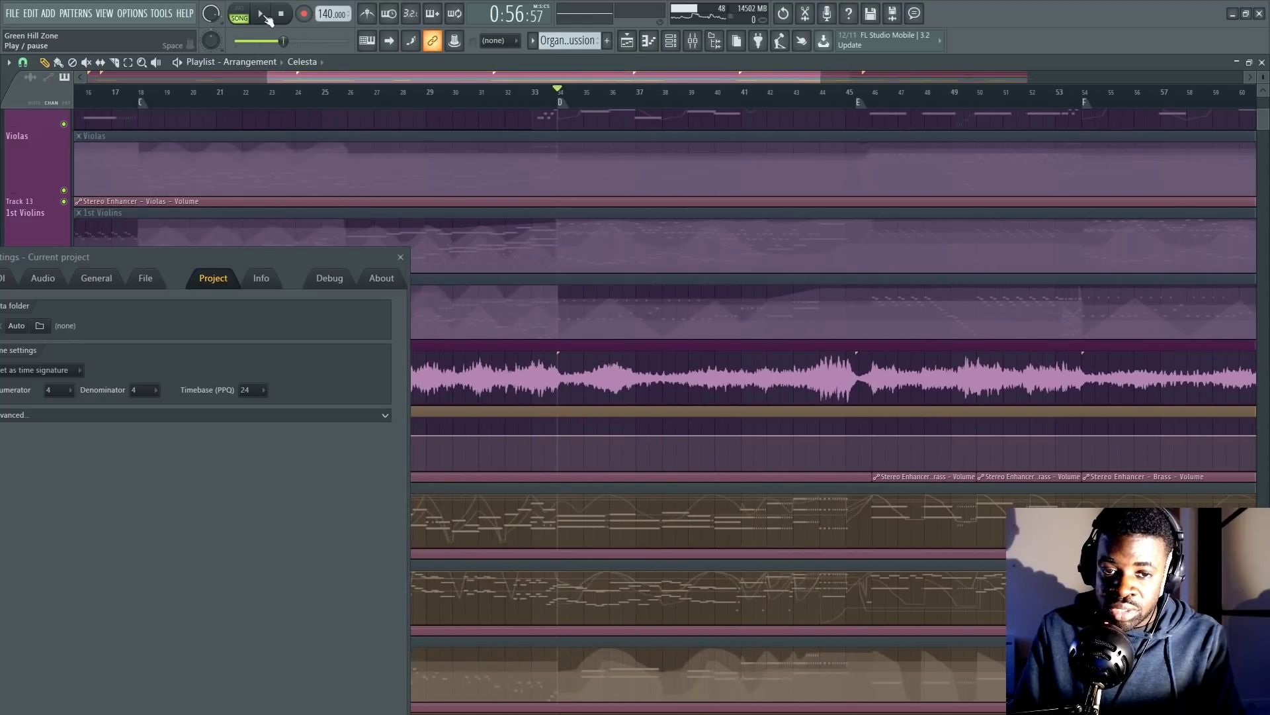
{"action": "key", "text": "space"}
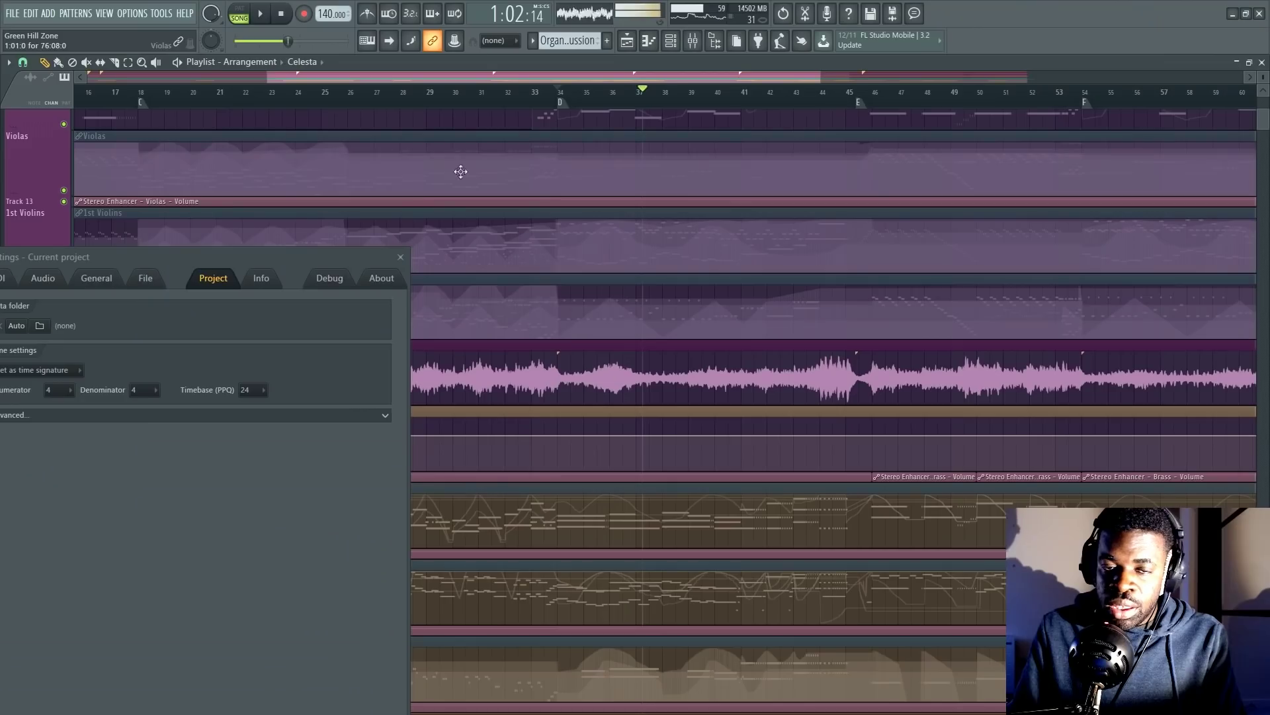
- Bring the project settings window fully into view and return the playhead to marker D
{"action": "left_click_drag", "start_coordinate": [240, 255], "coordinate": [295, 156]}
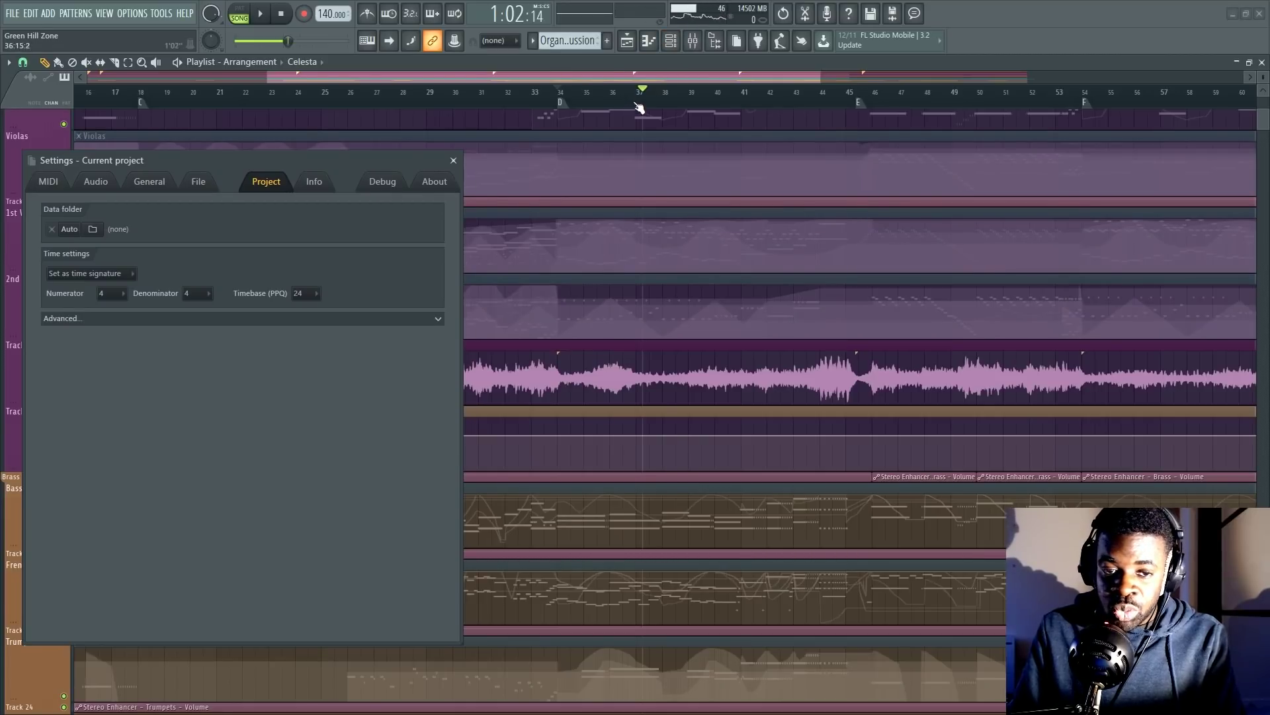
{"action": "scroll", "coordinate": [637, 107], "scroll_direction": "up", "scroll_amount": 2}
{"action": "left_click", "coordinate": [514, 107]}
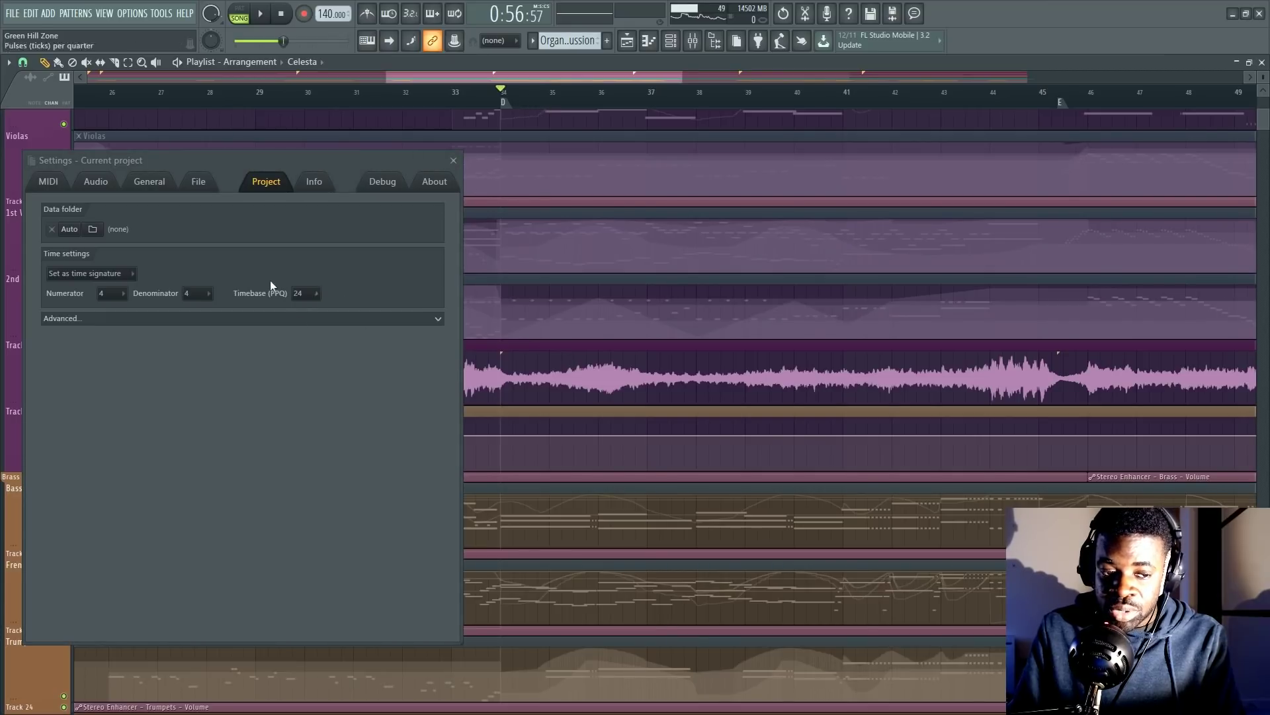
- Move the settings window below the tempo automation on Track 1, make that track taller and enlarge the area around marker D
{"action": "scroll", "coordinate": [562, 292], "scroll_direction": "up", "scroll_amount": 5}
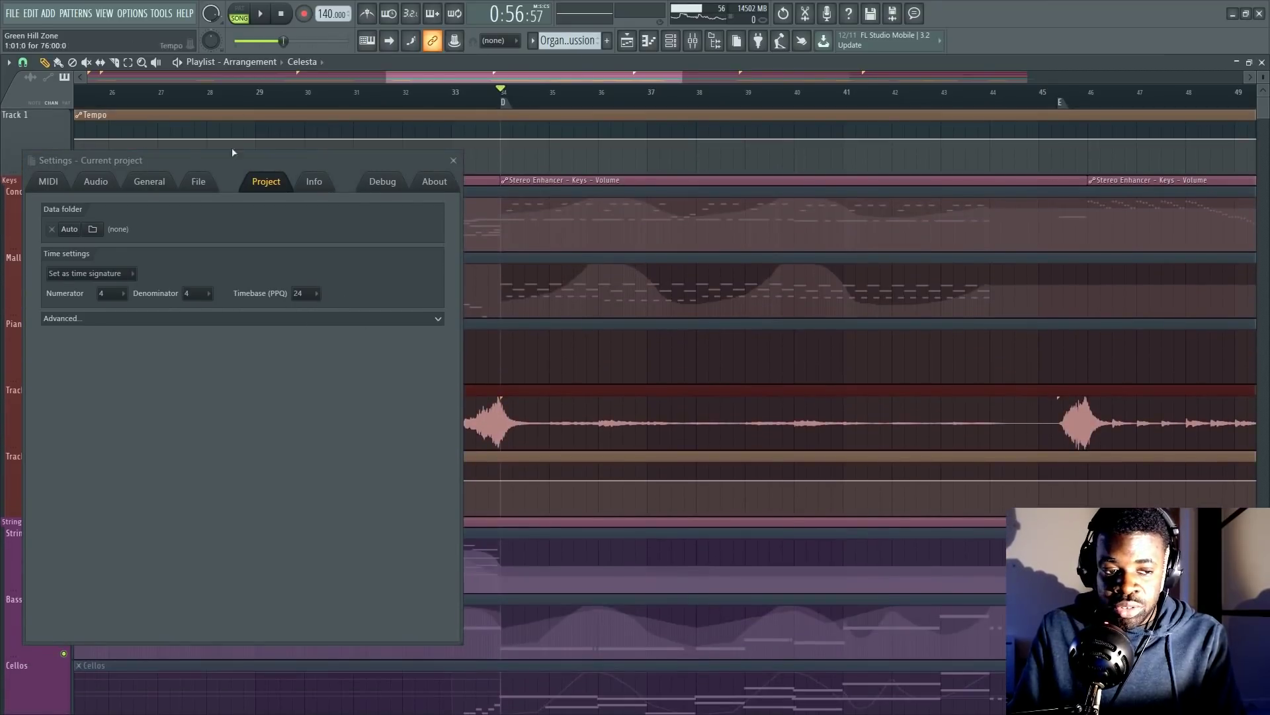
{"action": "left_click_drag", "start_coordinate": [181, 159], "coordinate": [196, 300]}
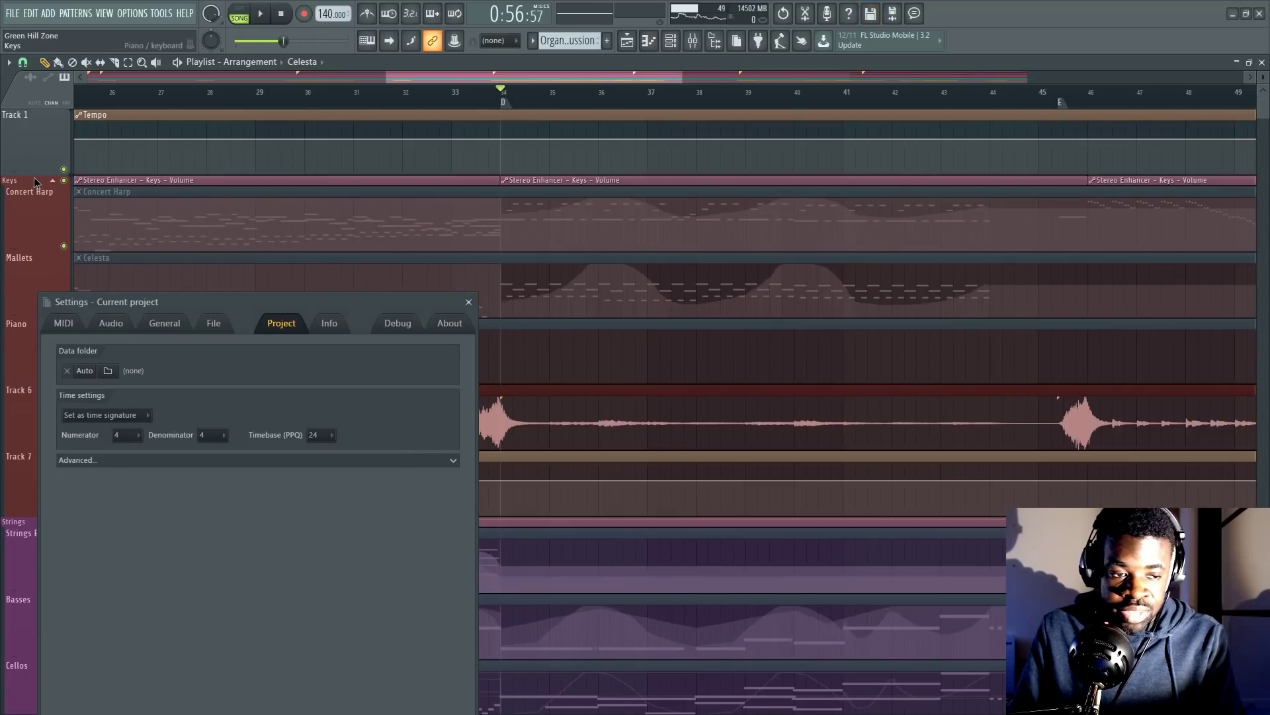
{"action": "left_click_drag", "start_coordinate": [30, 174], "coordinate": [29, 356]}
{"action": "scroll", "coordinate": [501, 100], "scroll_direction": "up", "scroll_amount": 4}
{"action": "left_click", "coordinate": [321, 435]}
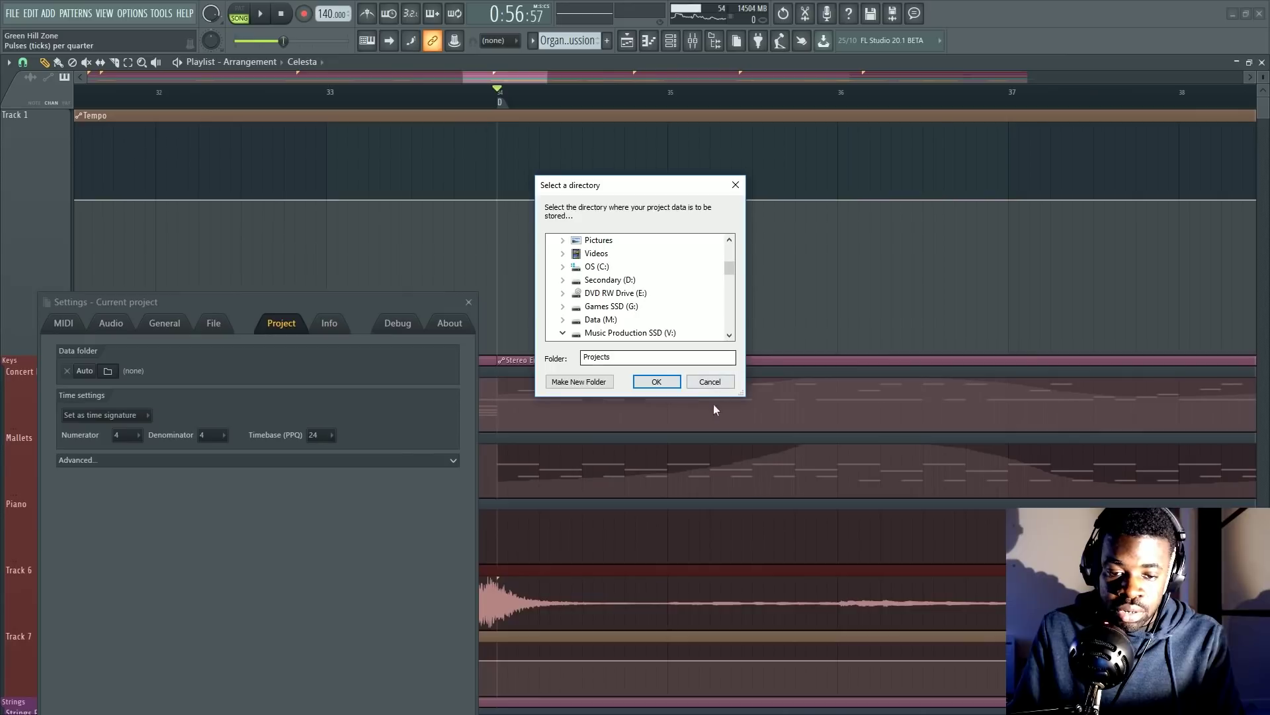
{"action": "left_click", "coordinate": [710, 382]}
{"action": "scroll", "coordinate": [545, 99], "scroll_direction": "up", "scroll_amount": 2}
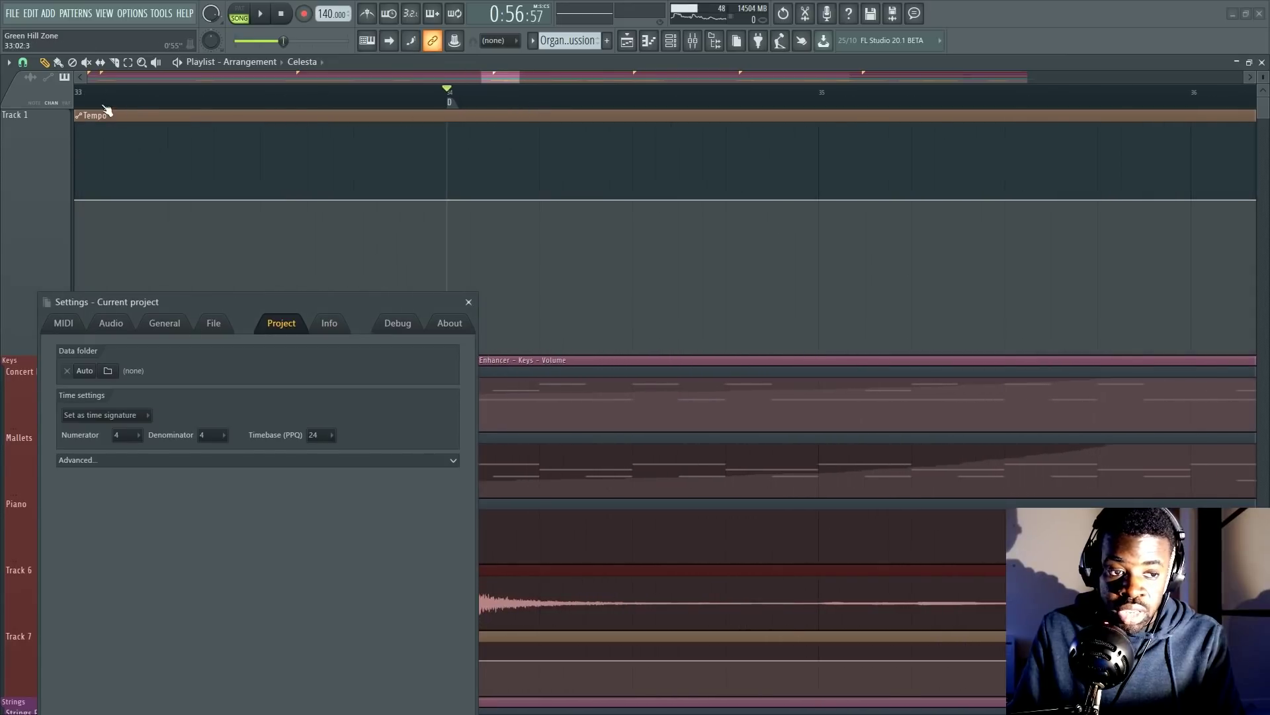
- Turn on step editing for automation and set the playlist snap to none
{"action": "left_click", "coordinate": [66, 103]}
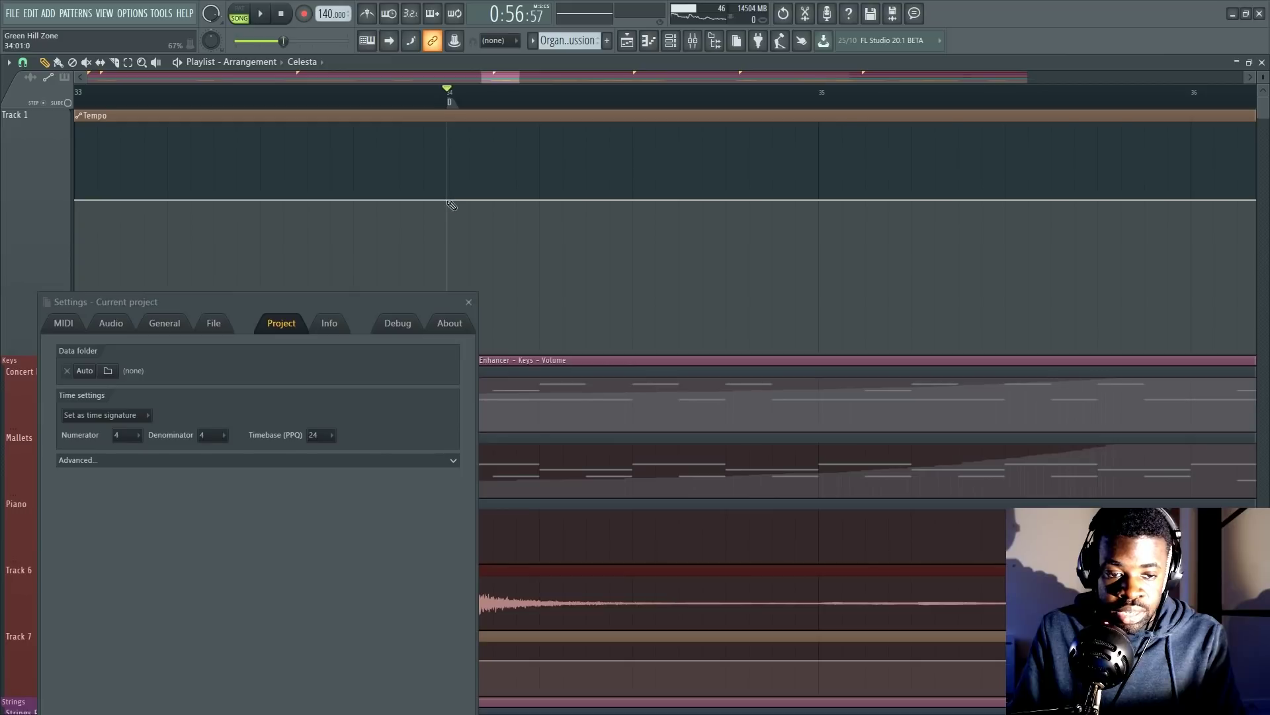
{"action": "left_click_drag", "start_coordinate": [451, 205], "coordinate": [537, 289]}
{"action": "key", "text": "ctrl+z"}
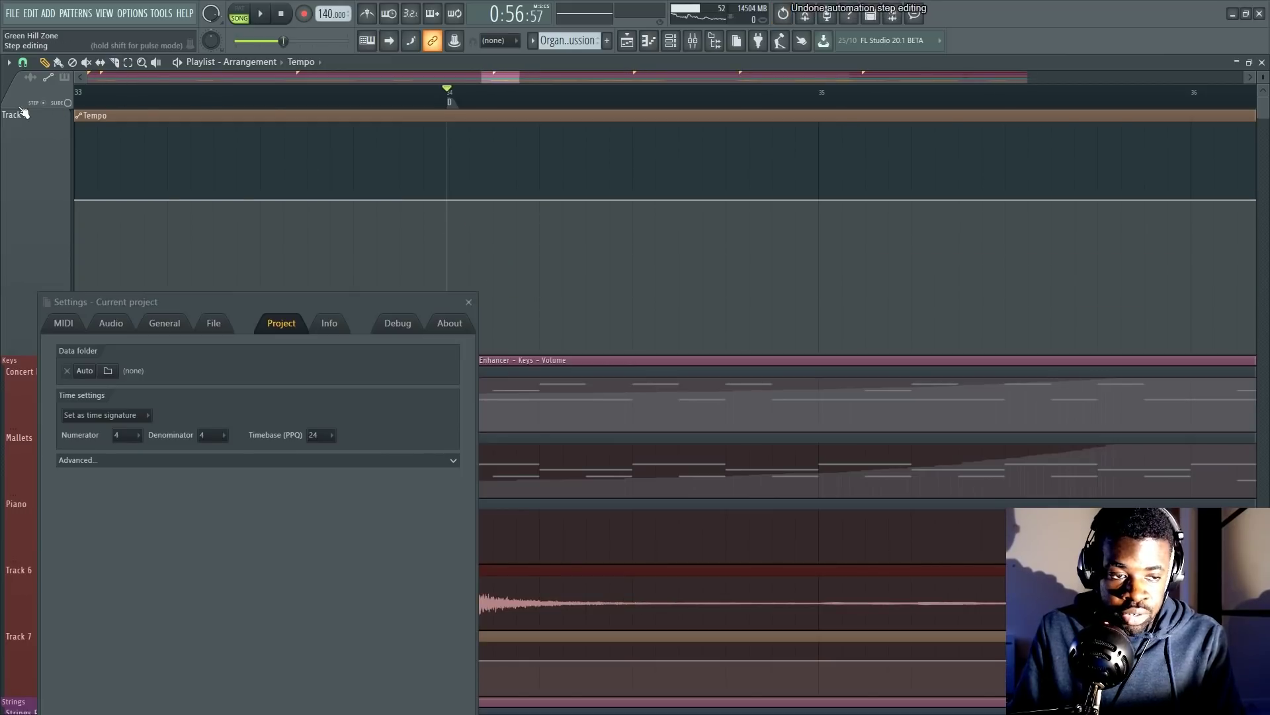
{"action": "left_click", "coordinate": [22, 62]}
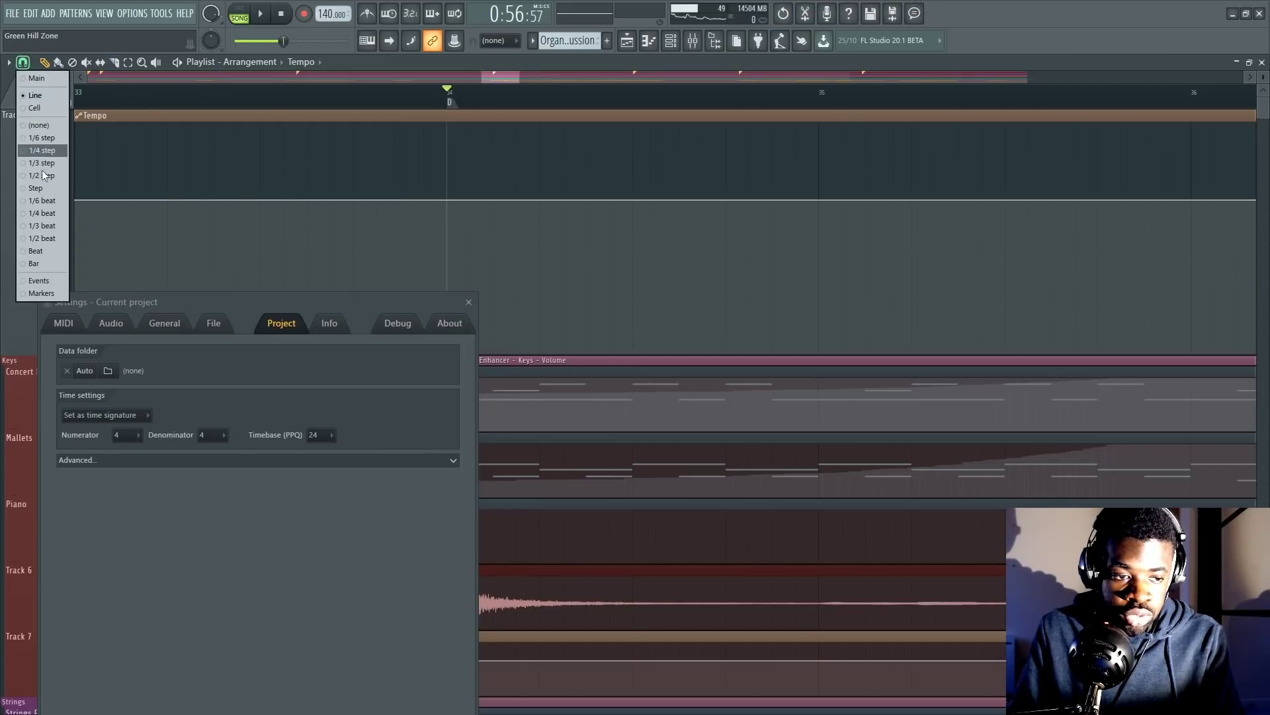
{"action": "left_click", "coordinate": [39, 125]}
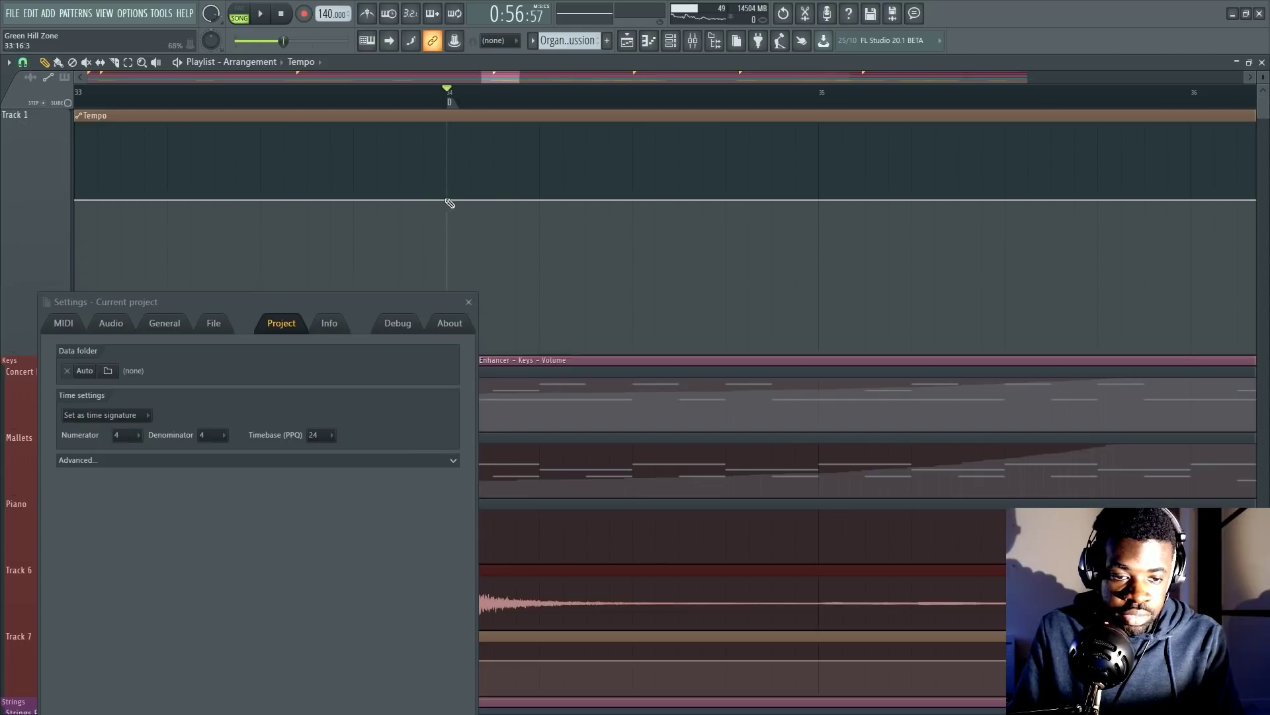
- Draw a freehand dipping and rising tempo curve from marker D to about bar 35, with a sharp spike near its start
{"action": "mouse_move", "coordinate": [452, 203]}
{"action": "left_mouse_down"}
{"action": "mouse_move", "coordinate": [496, 276]}
{"action": "mouse_move", "coordinate": [794, 301]}
{"action": "left_mouse_up"}
{"action": "scroll", "coordinate": [474, 104], "scroll_direction": "up", "scroll_amount": 2}
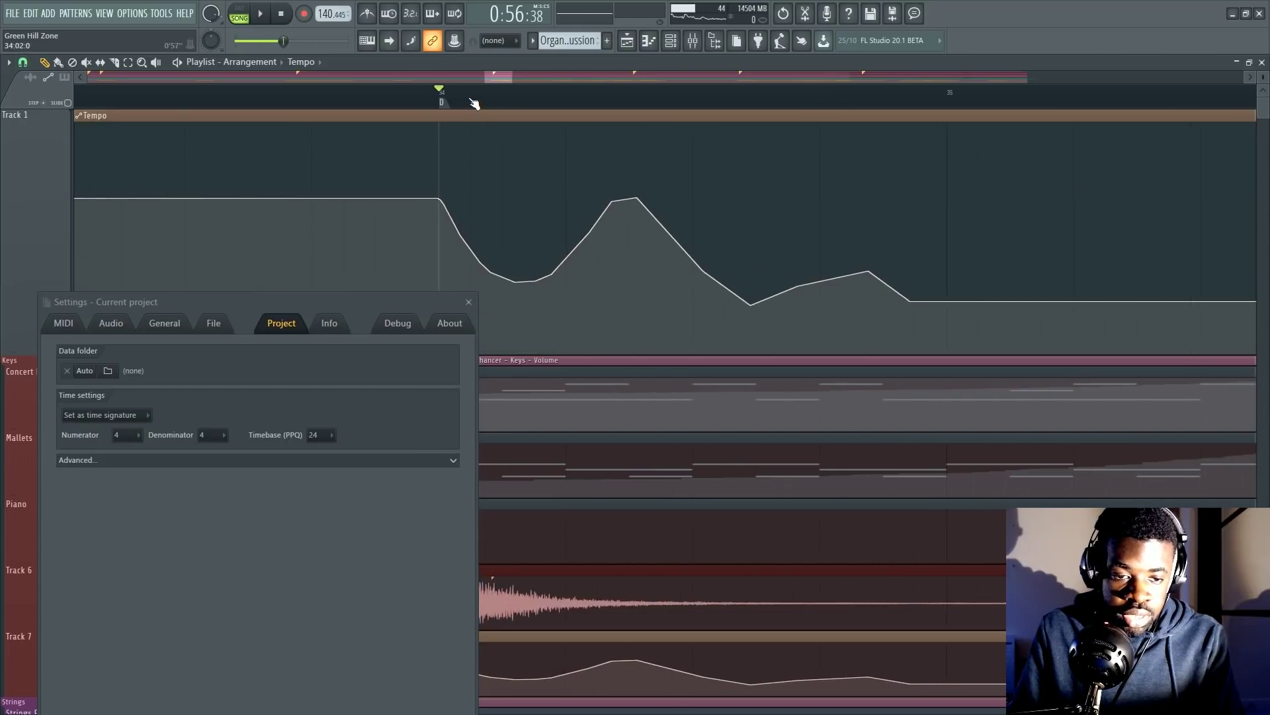
{"action": "mouse_move", "coordinate": [484, 227]}
{"action": "left_click_drag", "start_coordinate": [513, 176], "coordinate": [514, 166]}
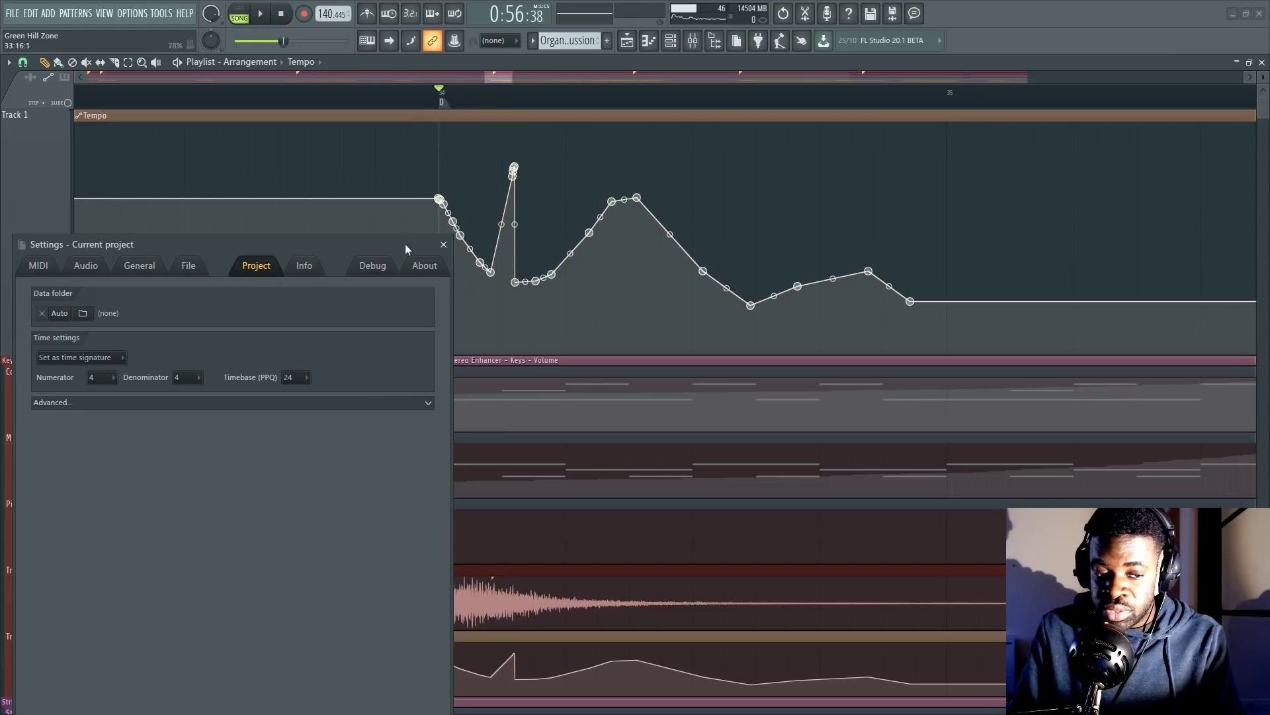
- Look through the project's timebase options, keep 24 PPQ, and inspect the drawn tempo points around marker D
{"action": "left_click", "coordinate": [306, 377]}
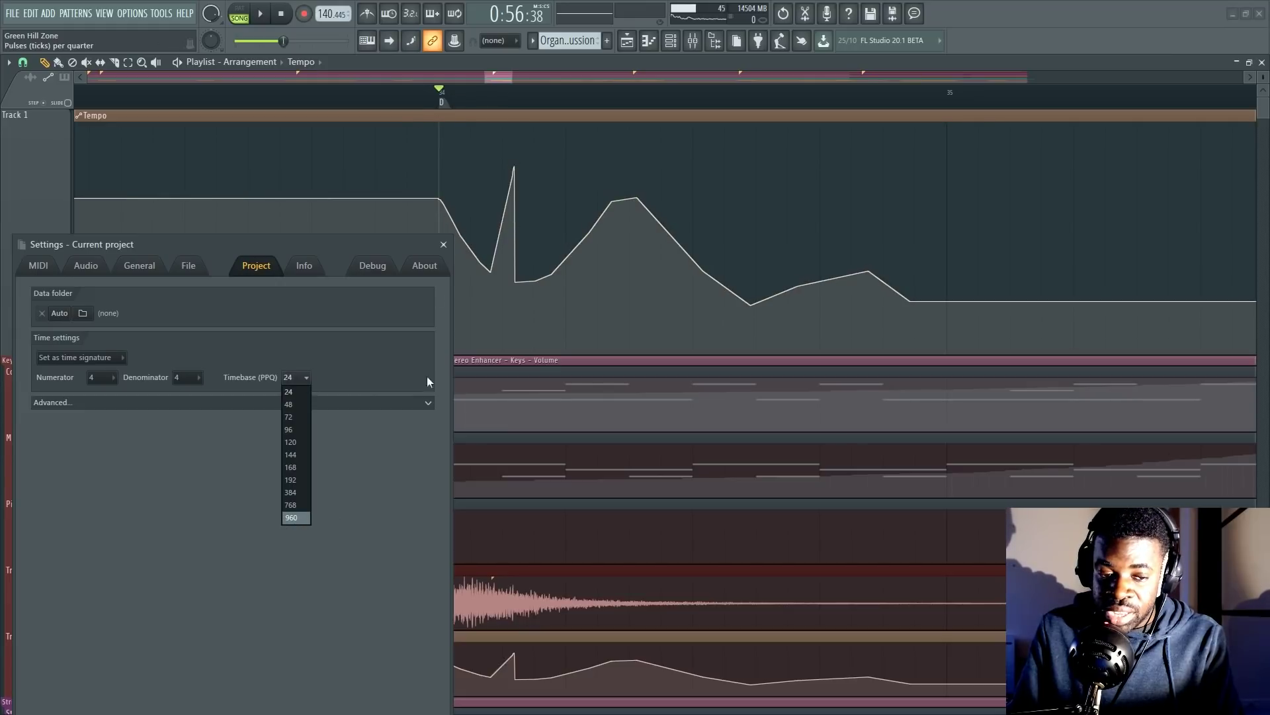
{"action": "left_click", "coordinate": [313, 389]}
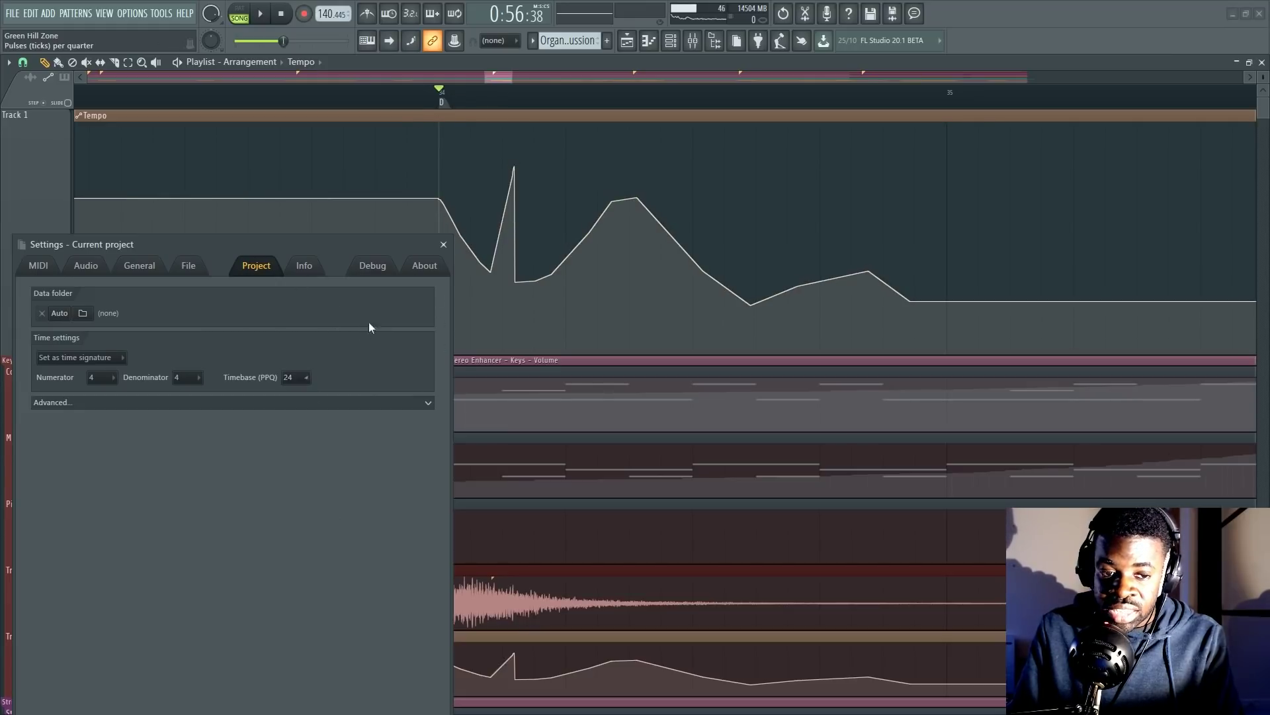
{"action": "mouse_move", "coordinate": [476, 191]}
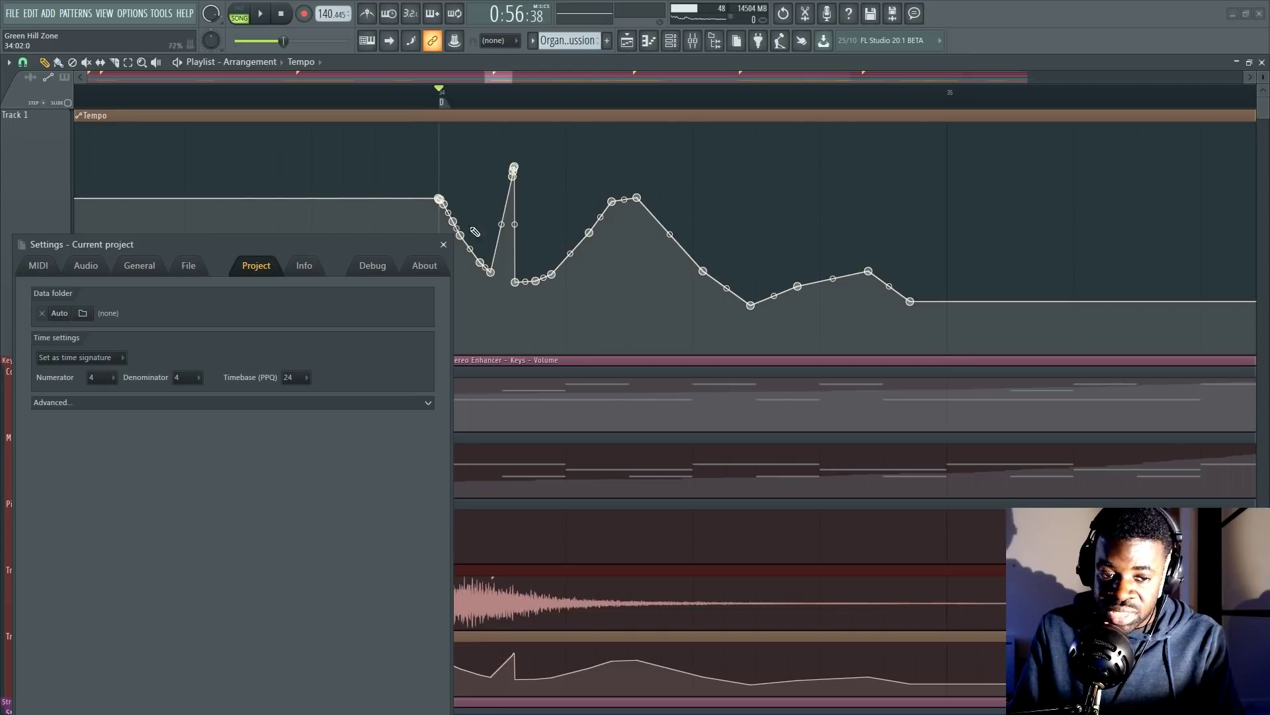
{"action": "scroll", "coordinate": [474, 96], "scroll_direction": "down", "scroll_amount": 2}
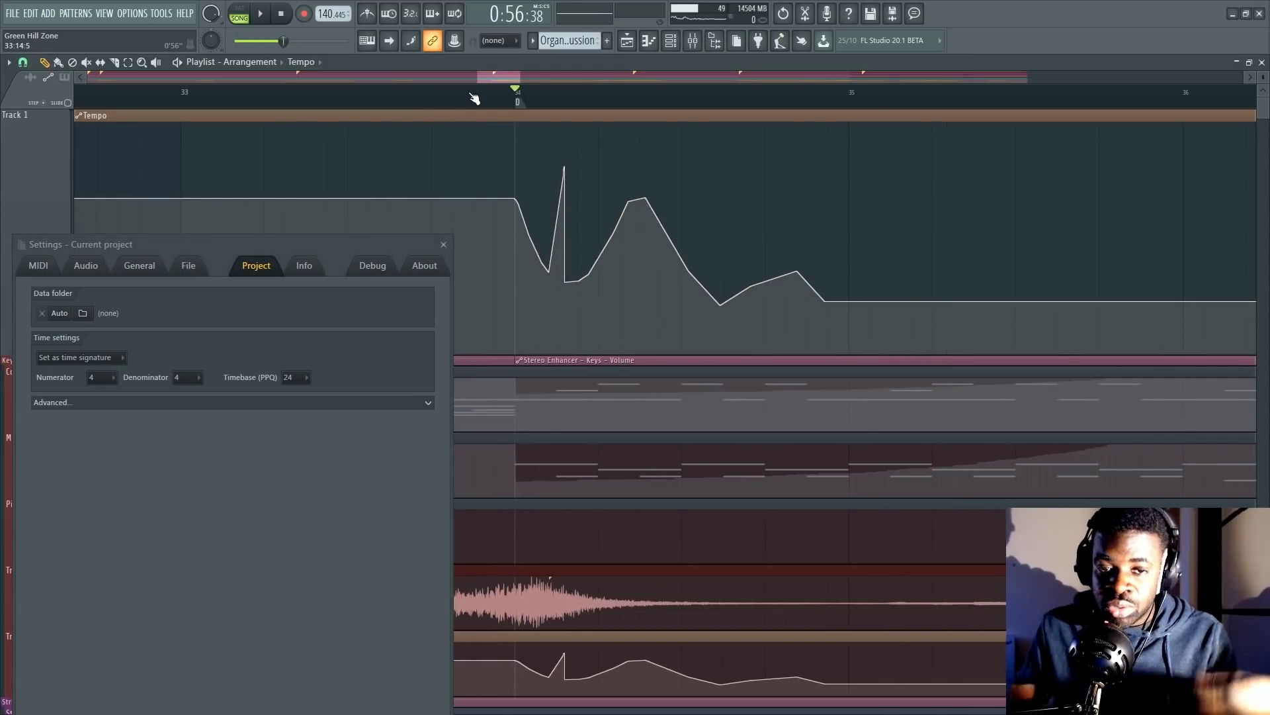
{"action": "left_click", "coordinate": [304, 376]}
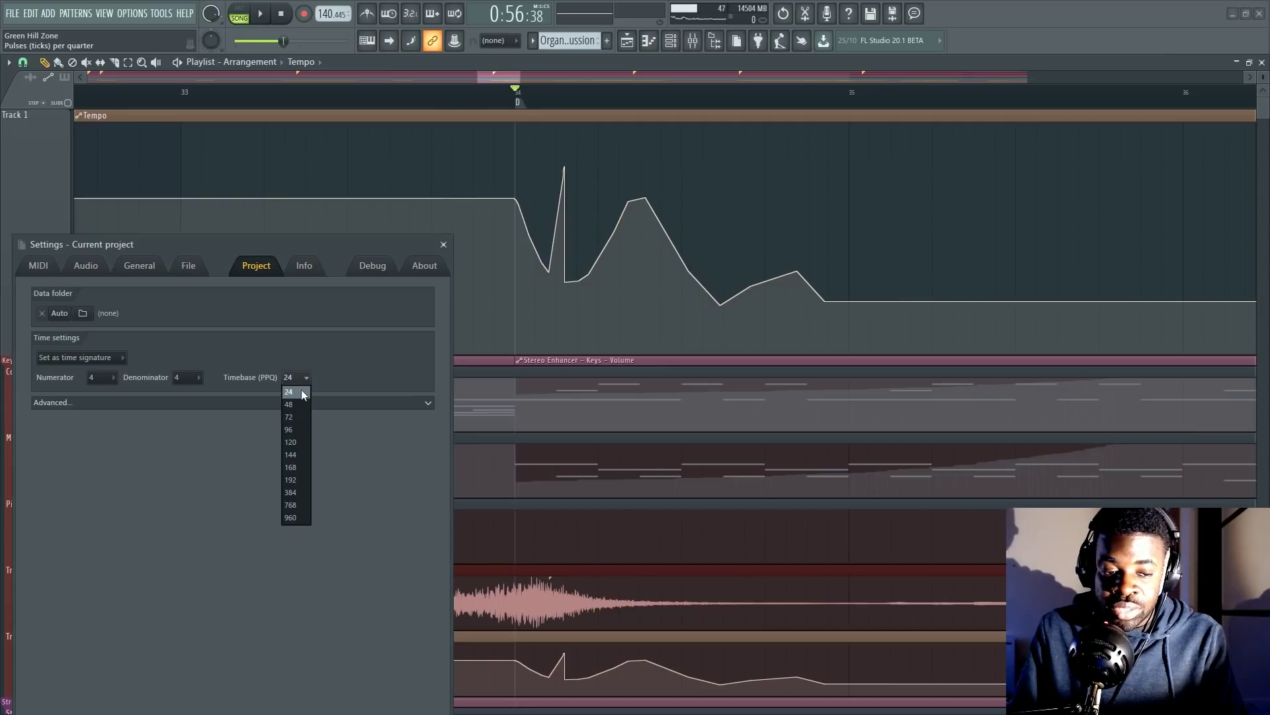
{"action": "left_click", "coordinate": [494, 77]}
{"action": "scroll", "coordinate": [513, 93], "scroll_direction": "up", "scroll_amount": 1}
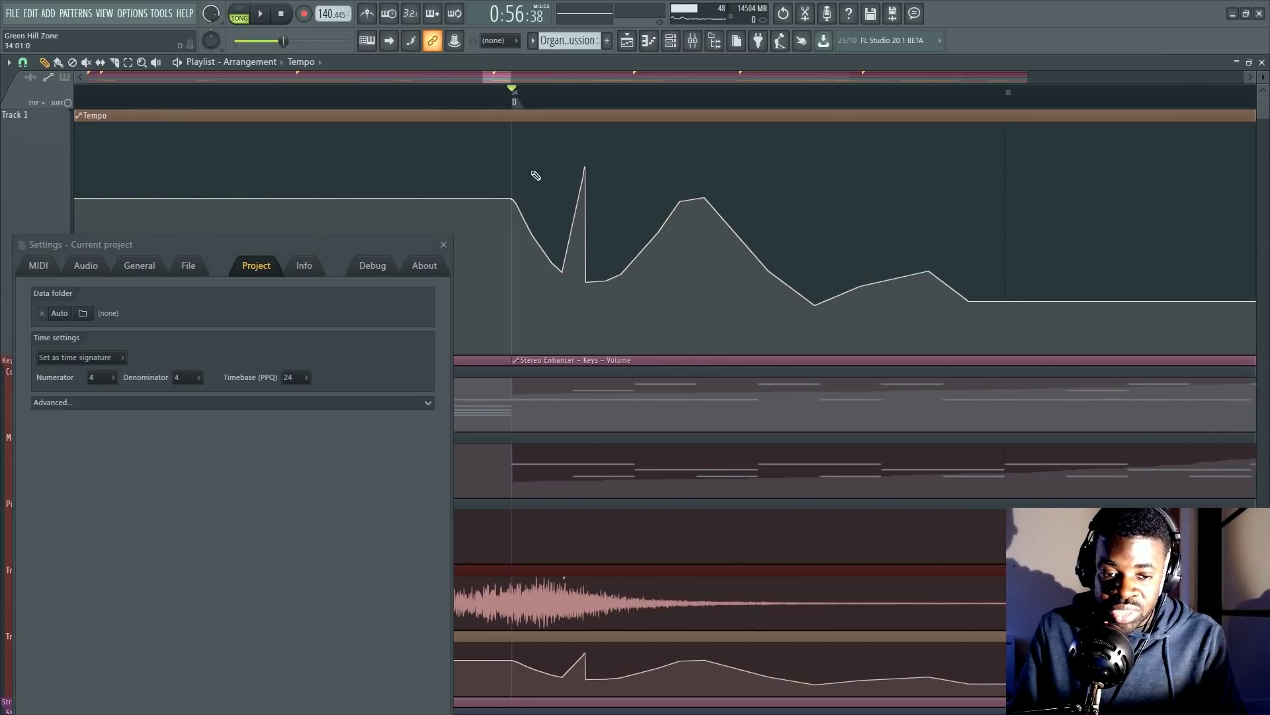
- Undo the drawn tempo automation and return Track 1 to its smaller height
{"action": "scroll", "coordinate": [594, 96], "scroll_direction": "down", "scroll_amount": 3}
{"action": "key", "text": "ctrl+alt+z"}
{"action": "key", "text": "ctrl+alt+z"}
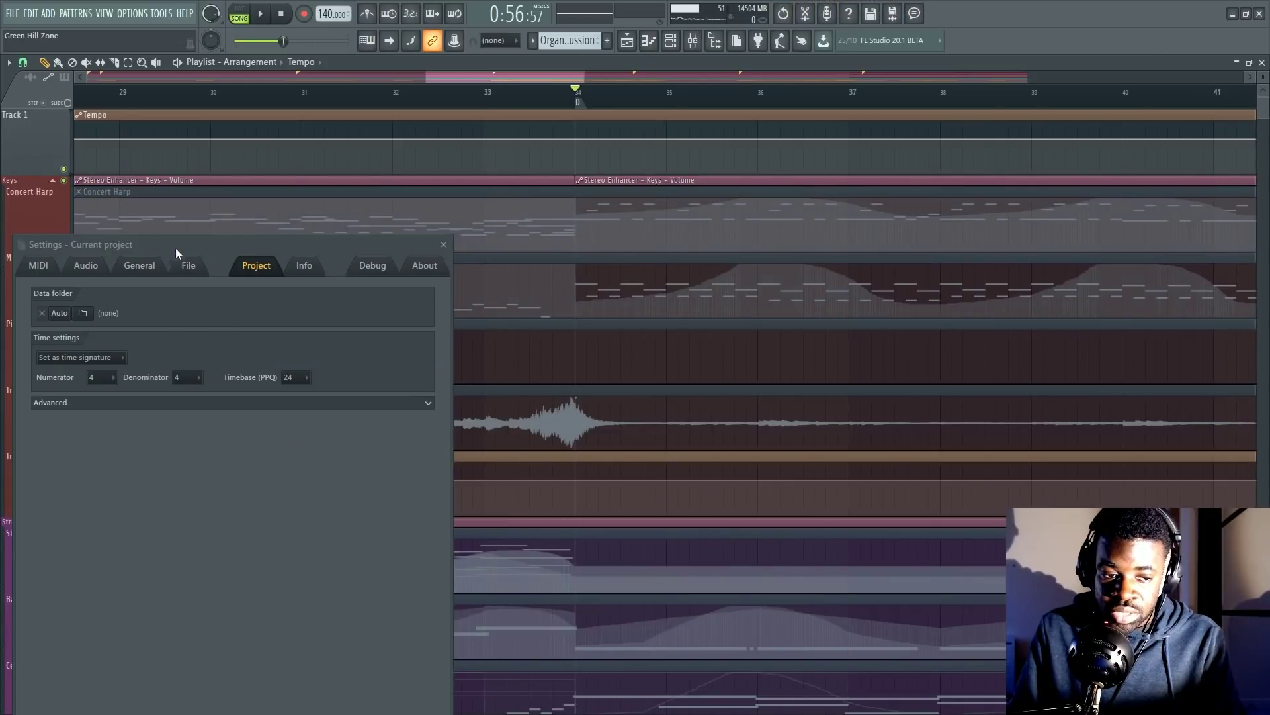
- Move the settings window up, check the audio device settings and the ASIO buffer length options, and close the ASIO panel
{"action": "left_click_drag", "start_coordinate": [184, 245], "coordinate": [203, 123]}
{"action": "left_click", "coordinate": [104, 143]}
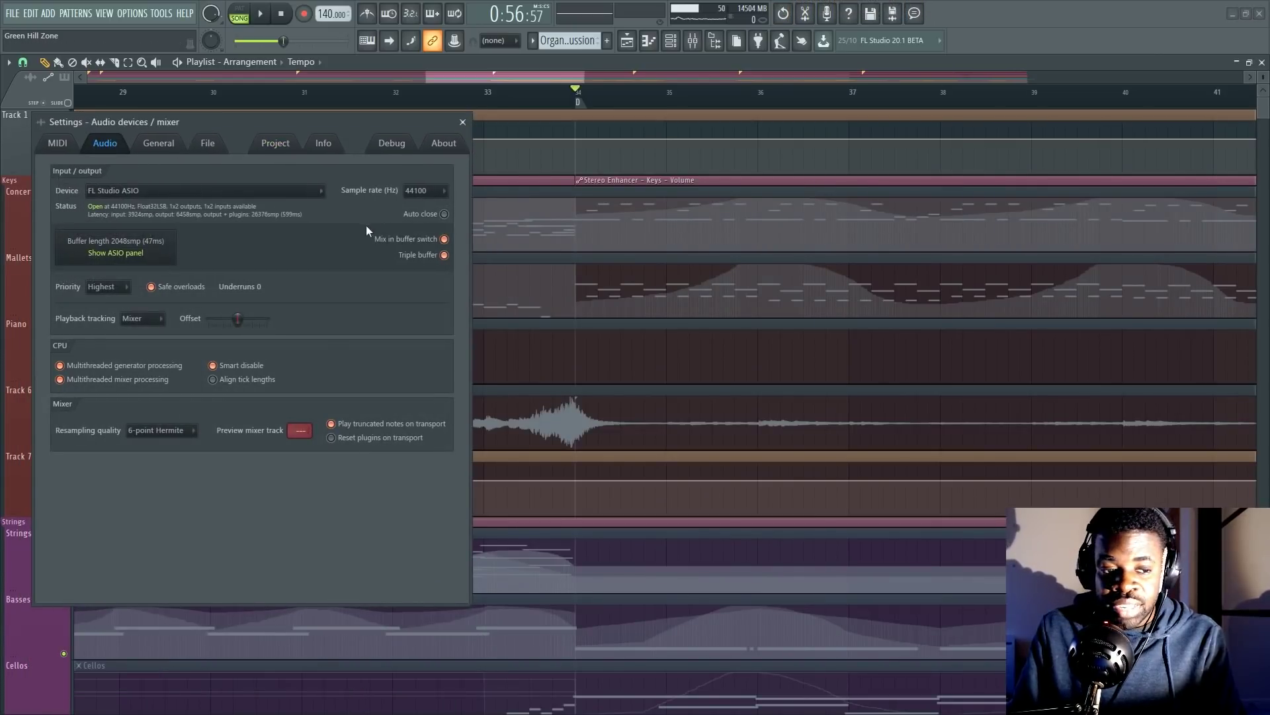
{"action": "left_click", "coordinate": [116, 252]}
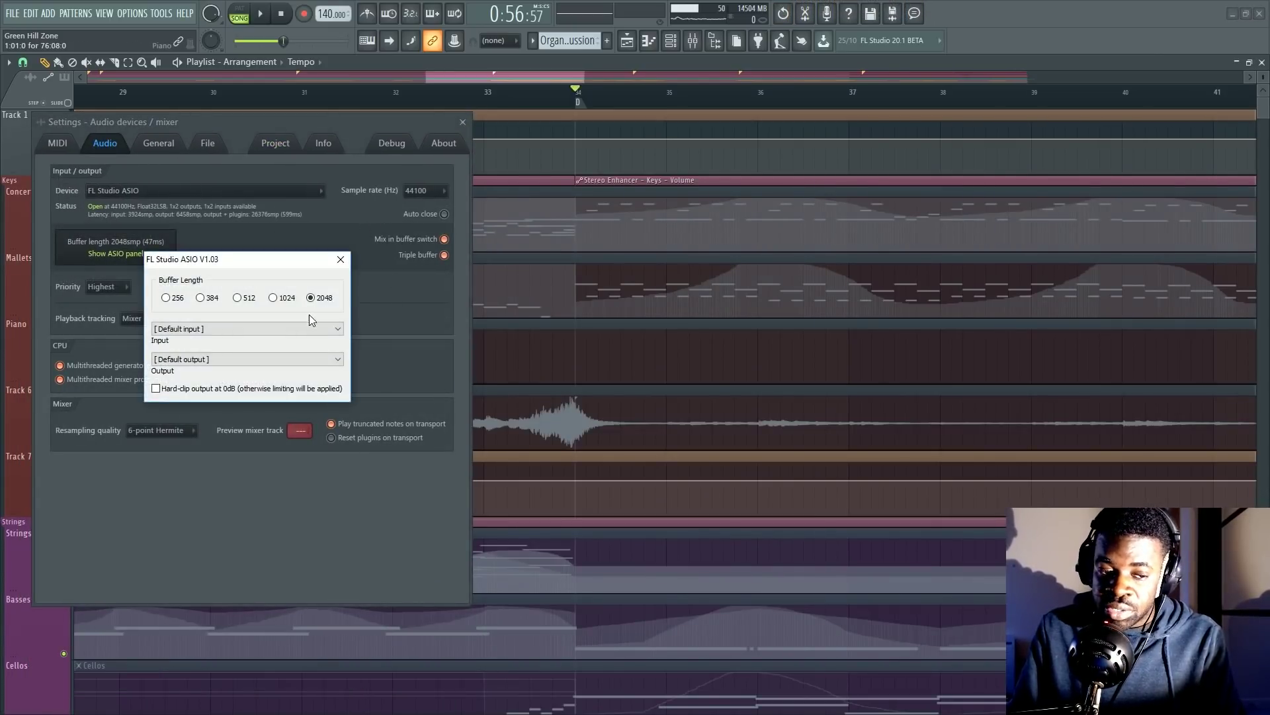
{"action": "left_click", "coordinate": [280, 243]}
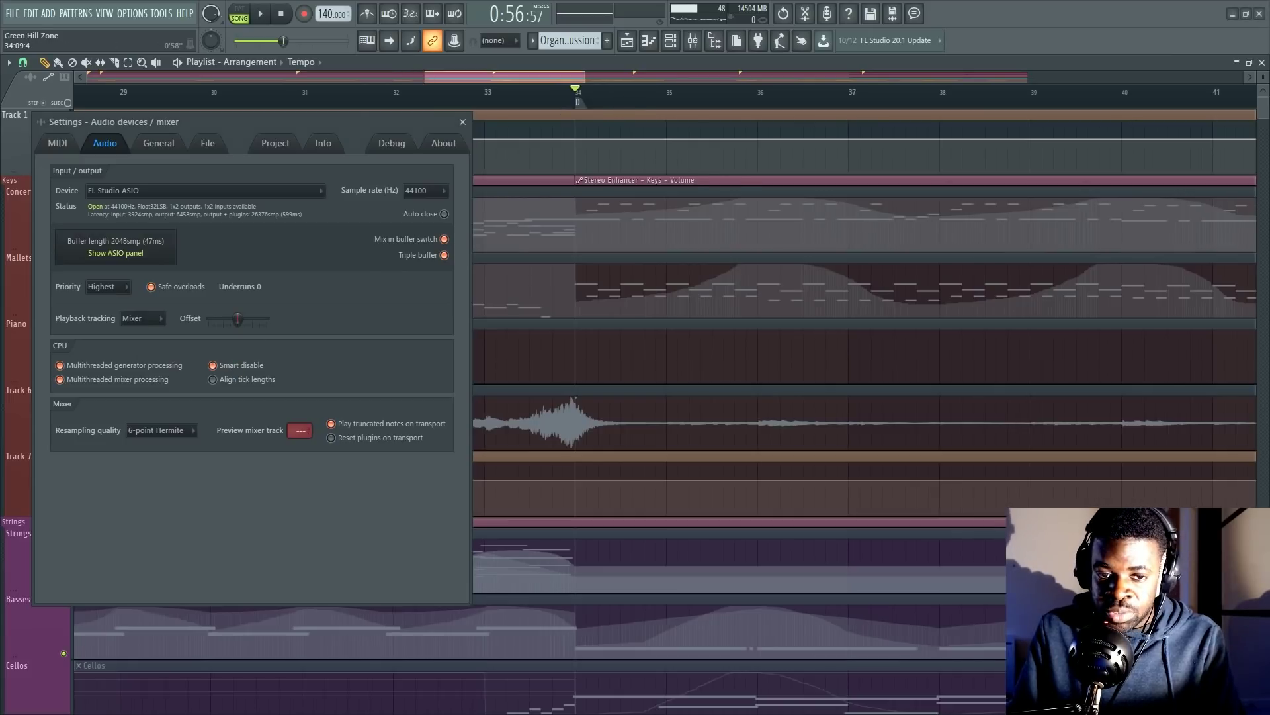
- Show the whole arrangement with shorter tracks and reactivate its MIDI clips while the FR audio clips stay muted
{"action": "scroll", "coordinate": [516, 168], "scroll_direction": "down", "scroll_amount": 5}
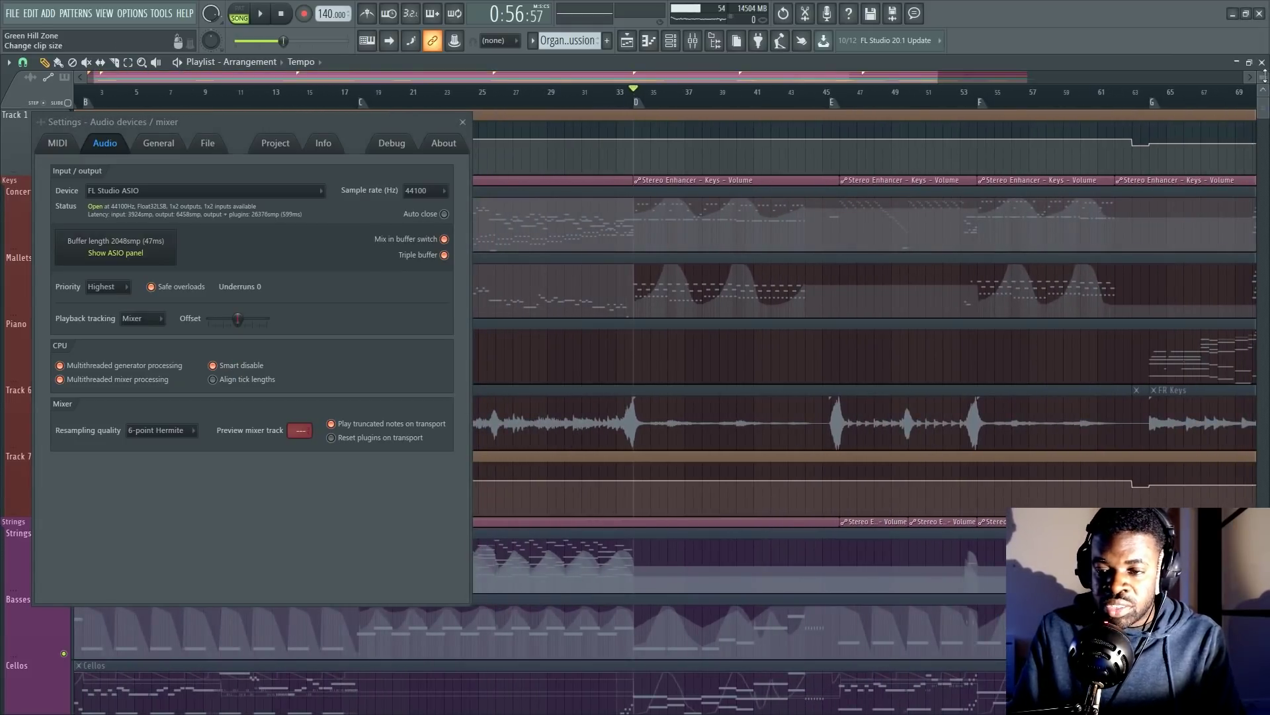
{"action": "left_click_drag", "start_coordinate": [1264, 75], "coordinate": [1265, 55]}
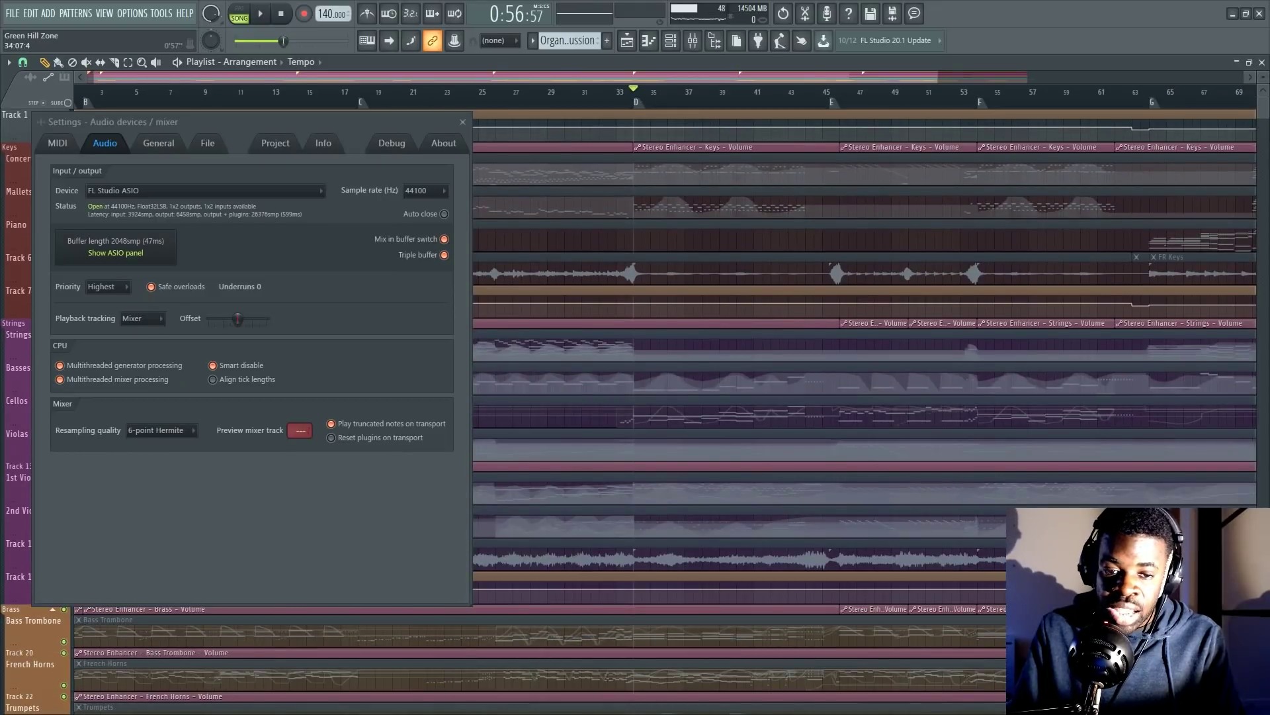
{"action": "scroll", "coordinate": [641, 167], "scroll_direction": "down", "scroll_amount": 1}
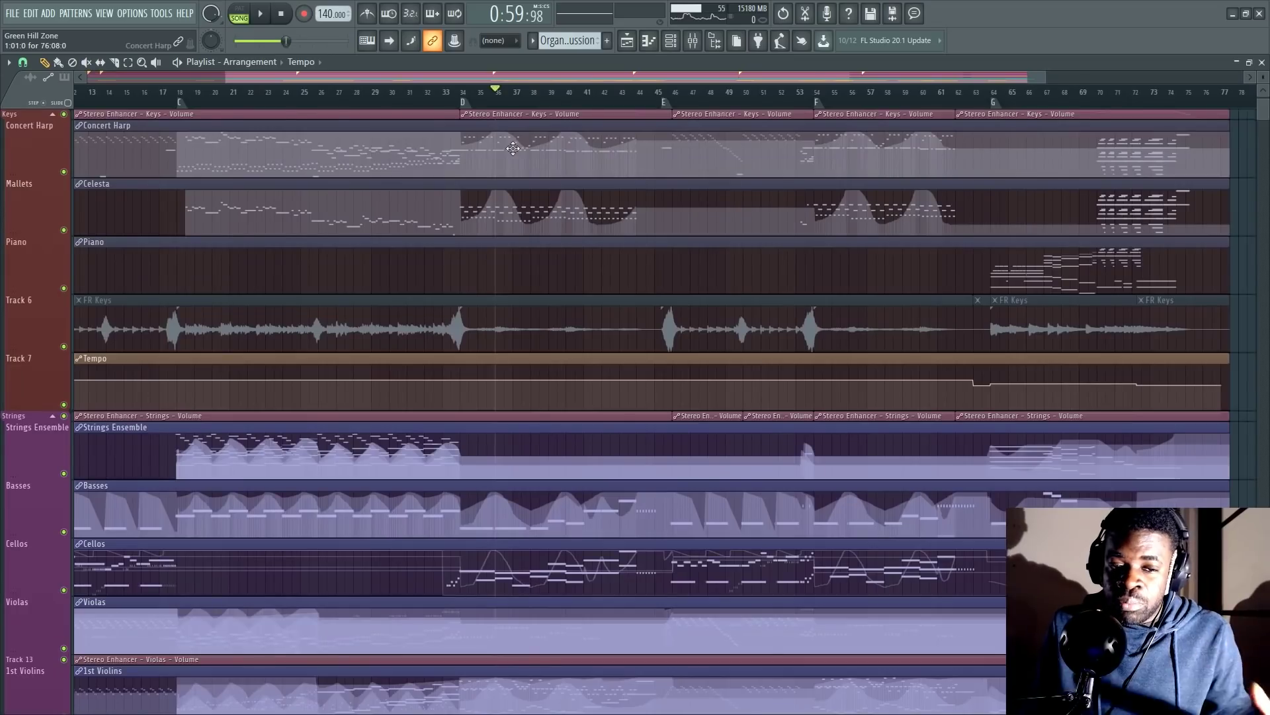
{"action": "key", "text": "ctrl+a"}
{"action": "scroll", "coordinate": [495, 95], "scroll_direction": "up", "scroll_amount": 4}
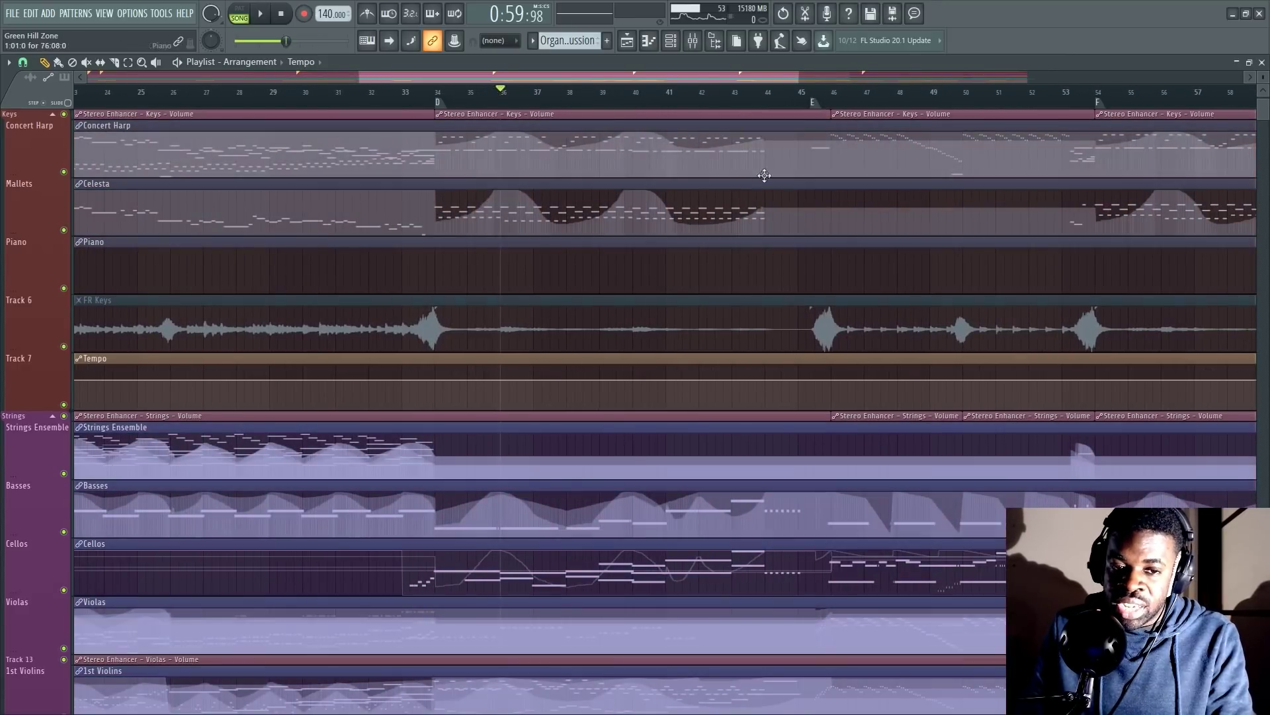
- Play the arrangement from about bar 36 with the MIDI clips active, and stop playback
{"action": "key", "text": "ctrl+a"}
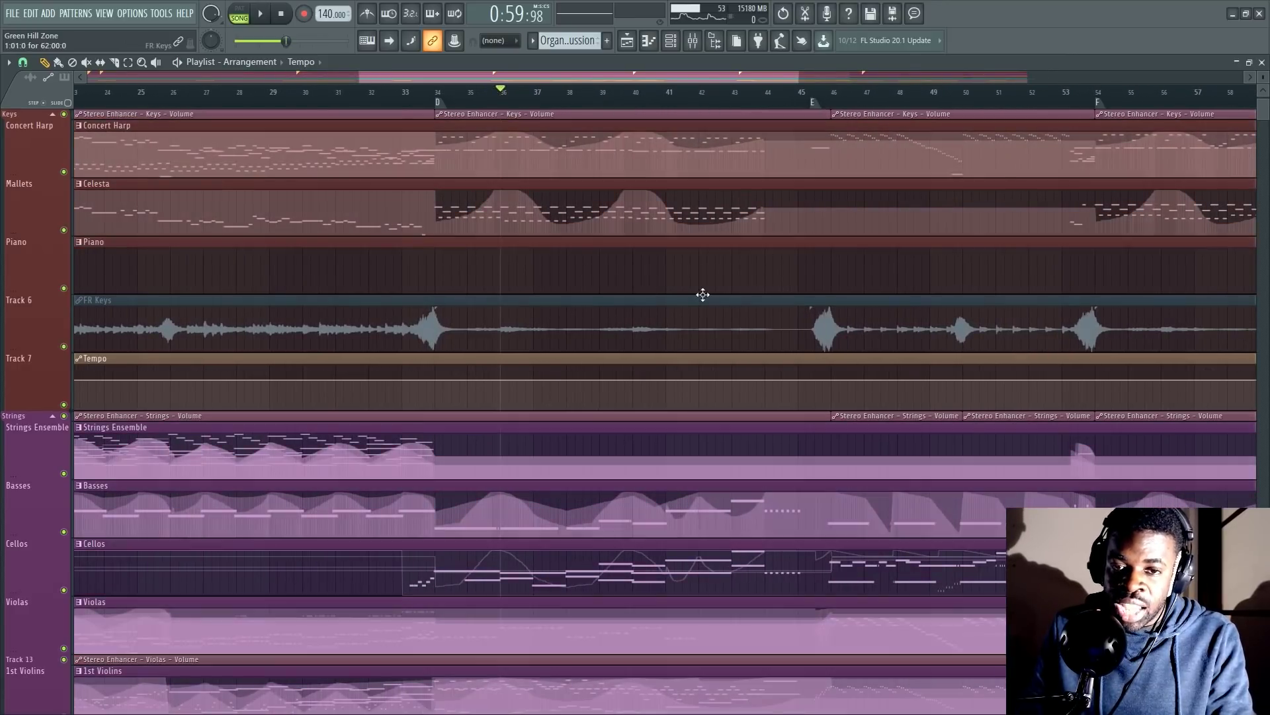
{"action": "left_click", "coordinate": [261, 15]}
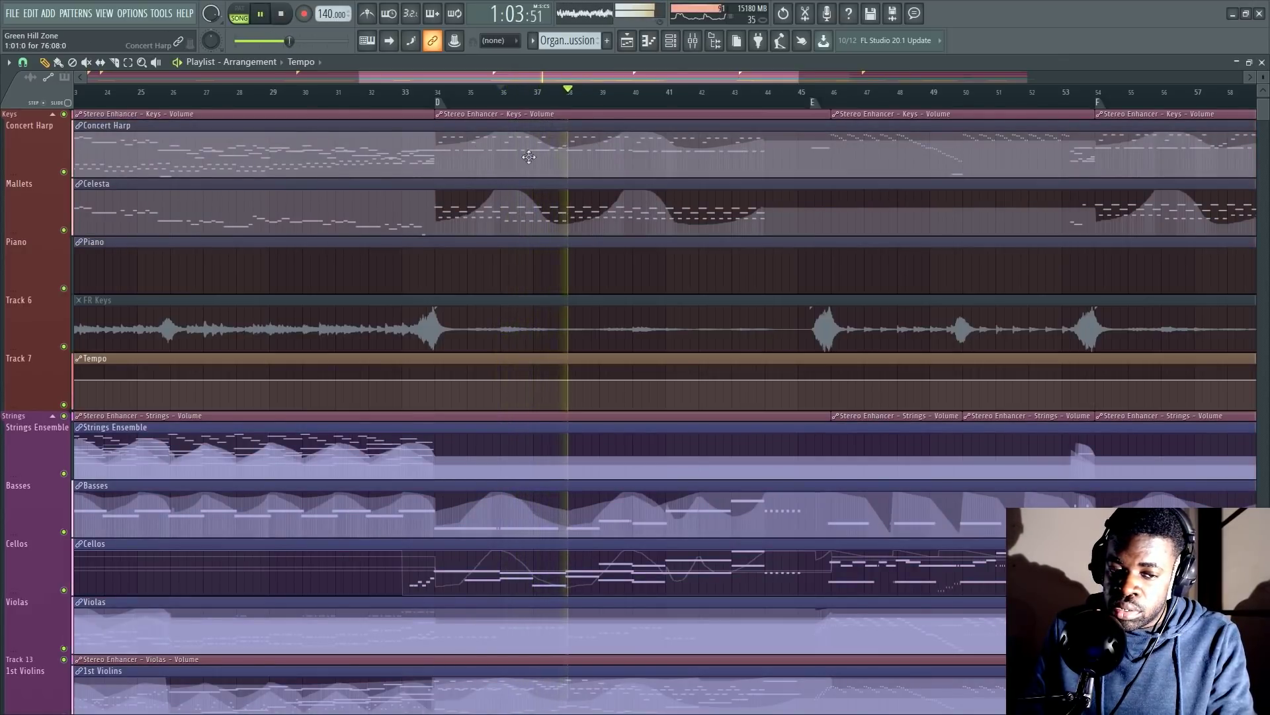
{"action": "key", "text": "space"}
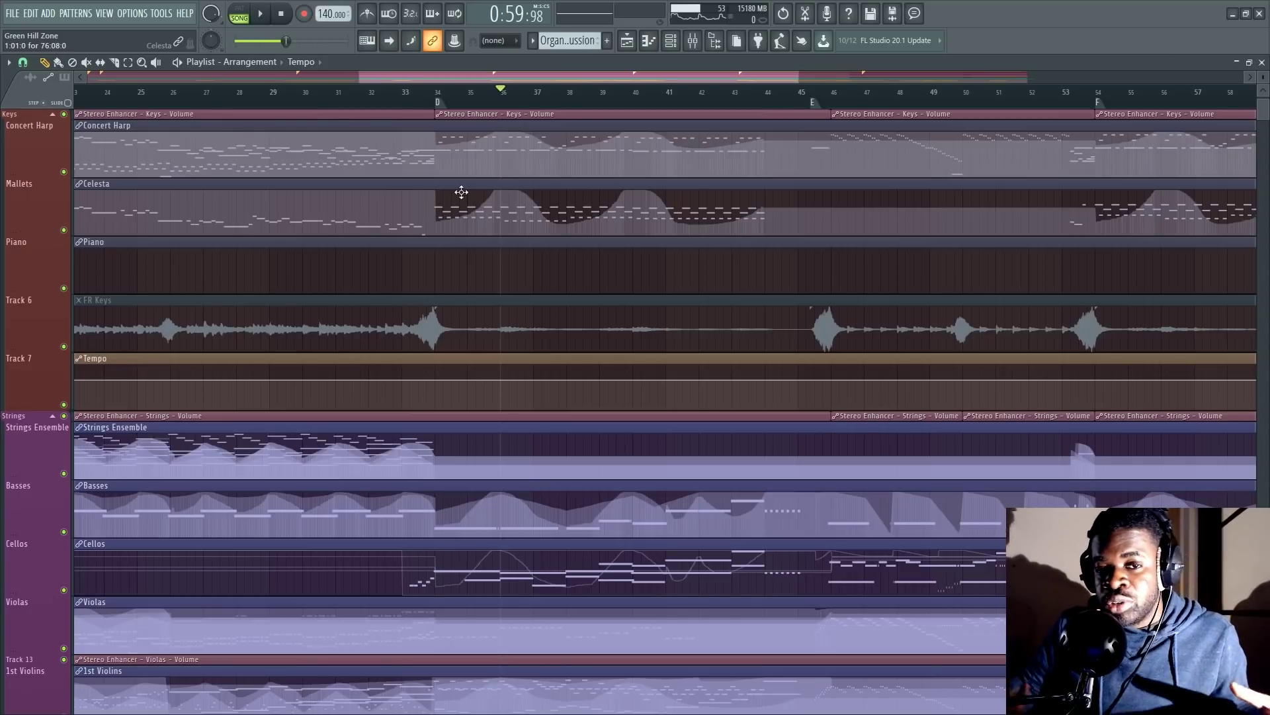
- View the full length of the arrangement, check the audio device settings, and close the settings window
{"action": "key", "text": "ctrl+a"}
{"action": "scroll", "coordinate": [595, 100], "scroll_direction": "down", "scroll_amount": 3}
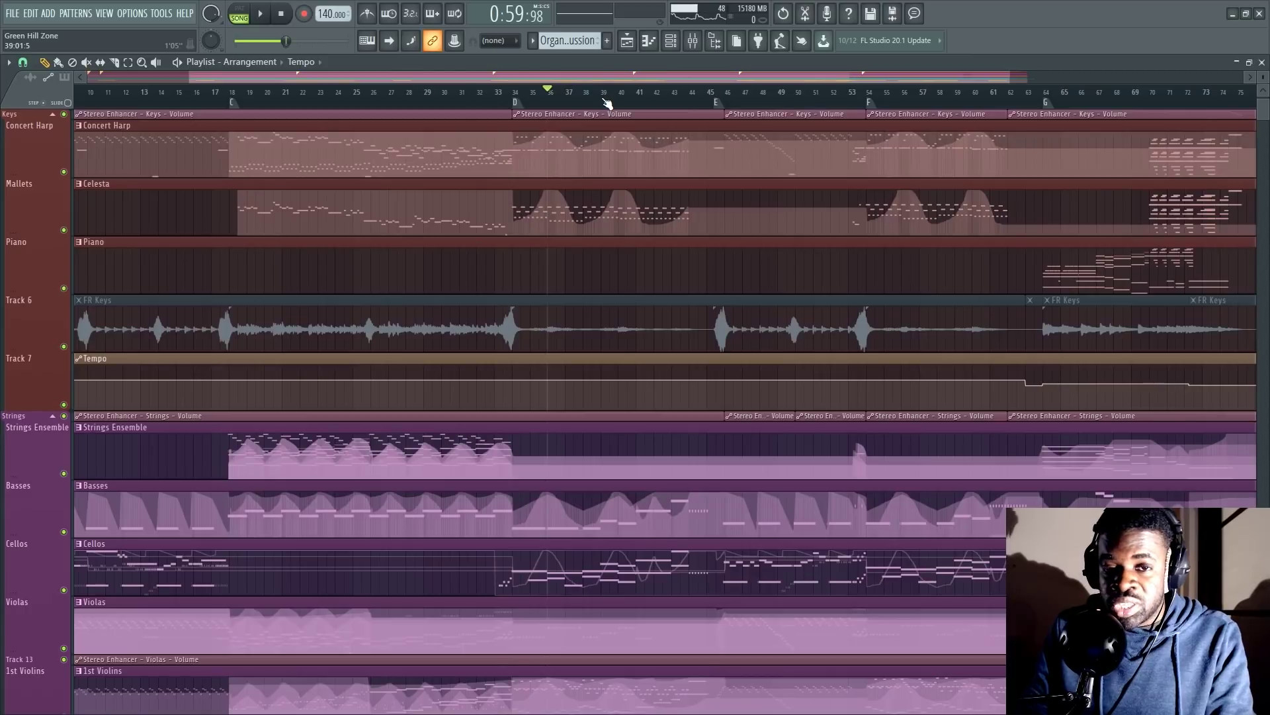
{"action": "scroll", "coordinate": [608, 104], "scroll_direction": "down", "scroll_amount": 2}
{"action": "key", "text": "shift+g"}
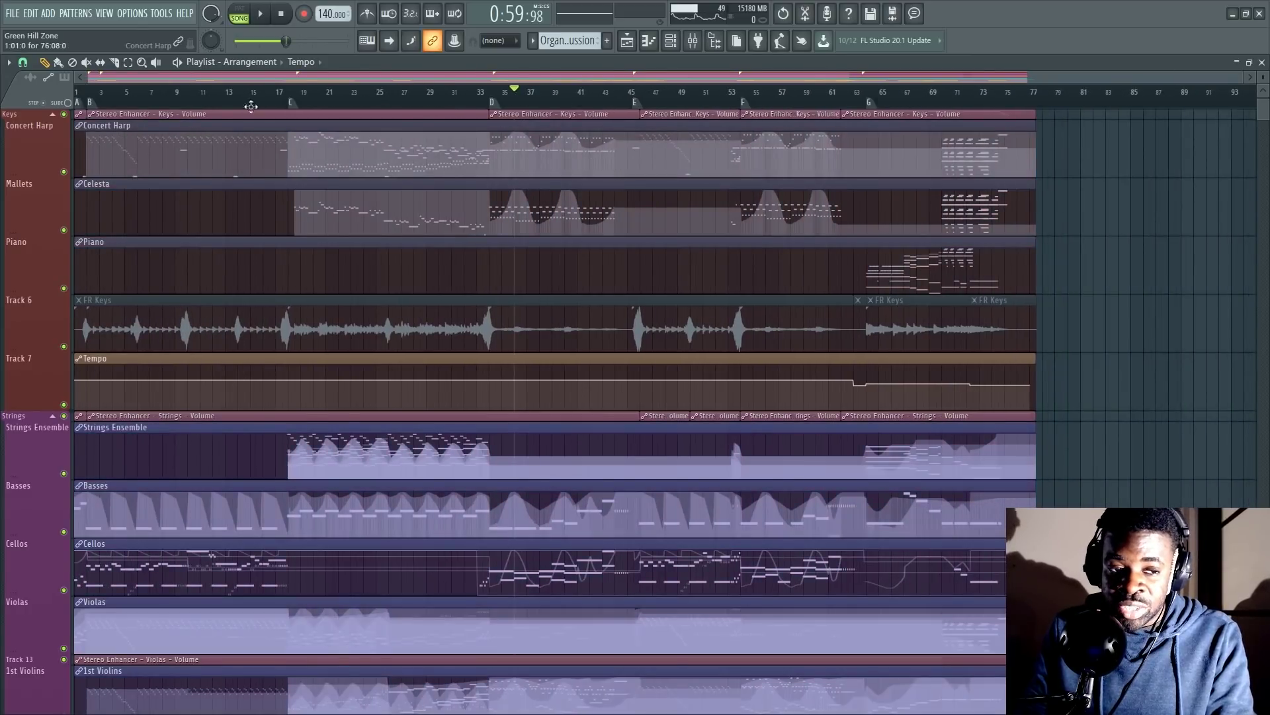
{"action": "key", "text": "ctrl+a"}
{"action": "left_click", "coordinate": [131, 13]}
{"action": "left_click", "coordinate": [158, 62]}
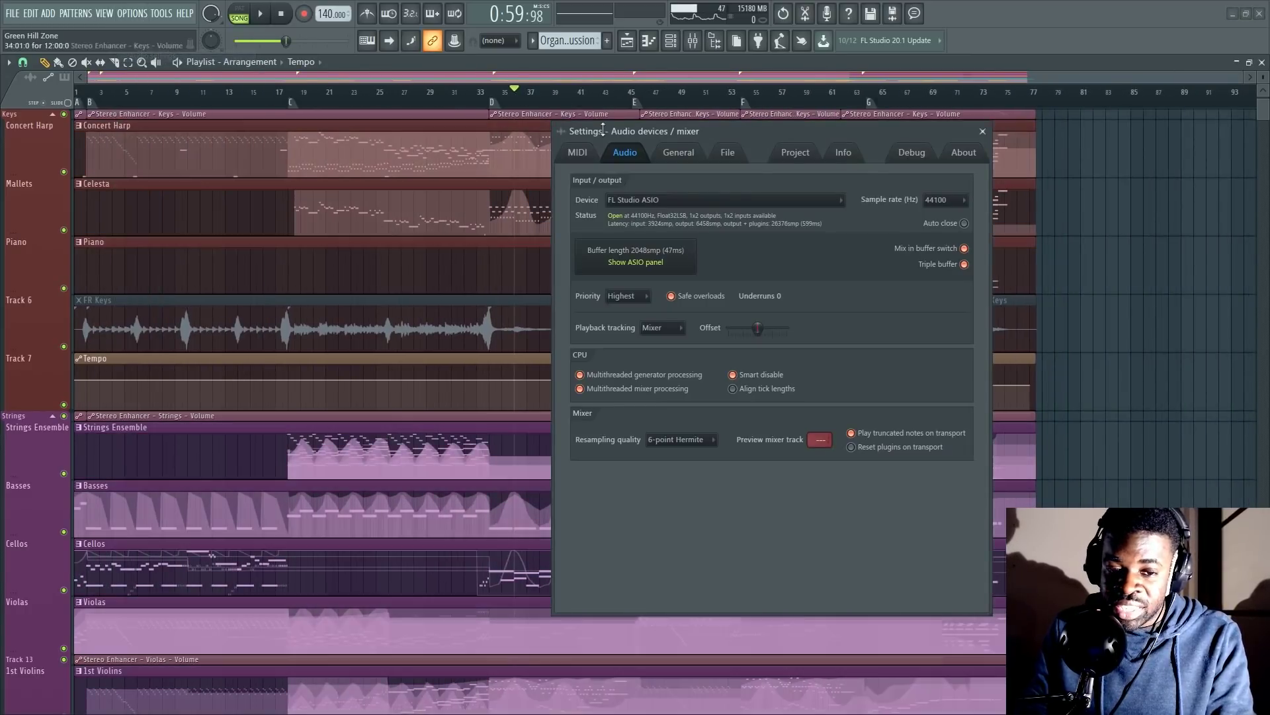
{"action": "left_click", "coordinate": [982, 131]}
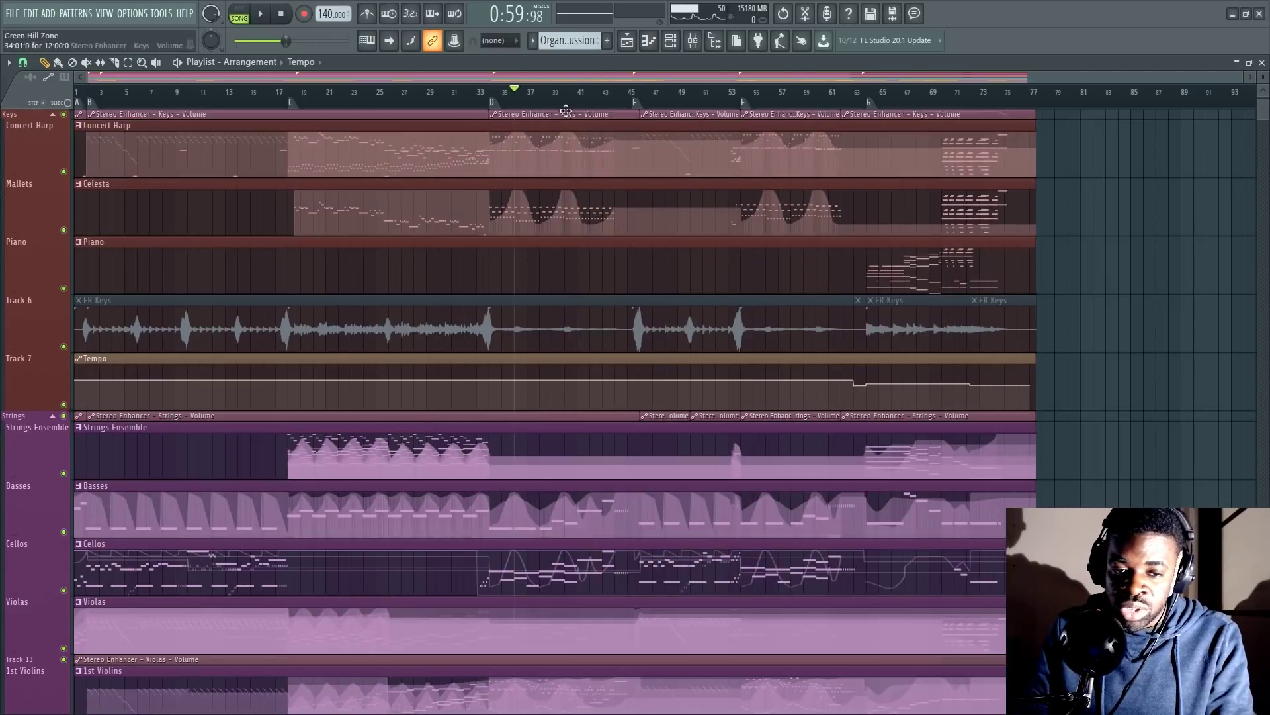
{"action": "scroll", "coordinate": [570, 104], "scroll_direction": "up", "scroll_amount": 2}
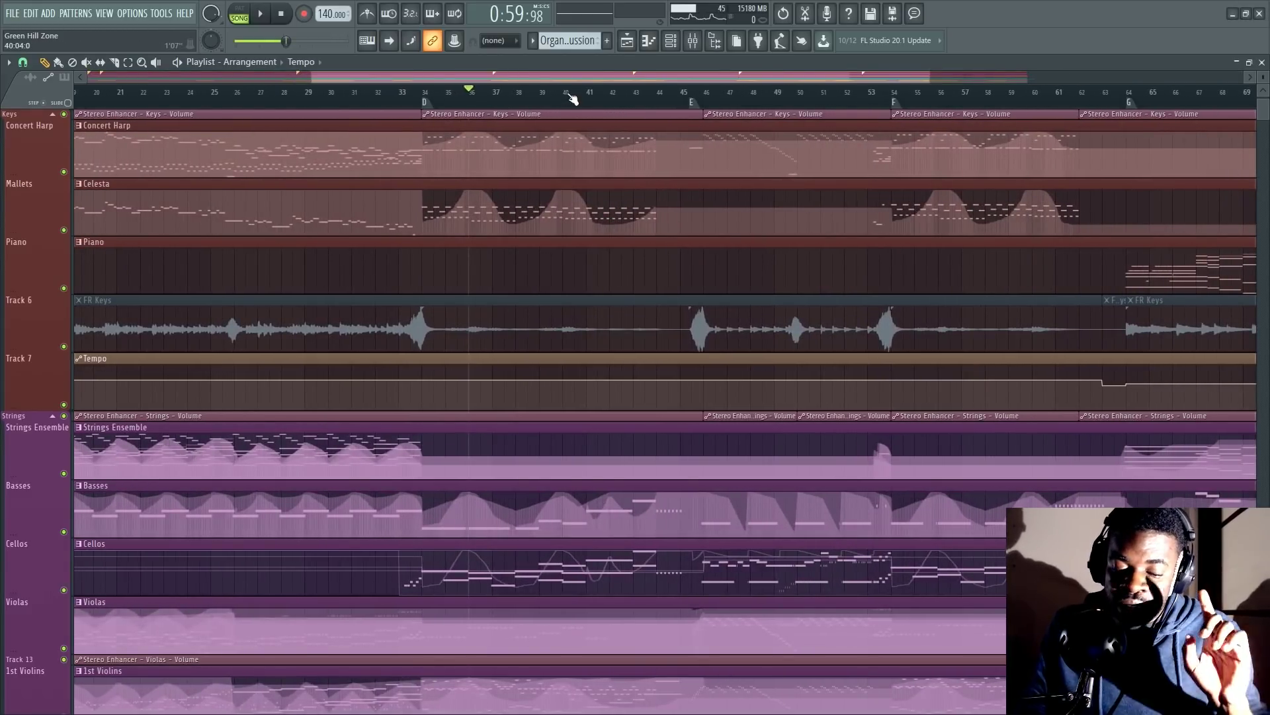
{"action": "scroll", "coordinate": [573, 100], "scroll_direction": "down", "scroll_amount": 3}
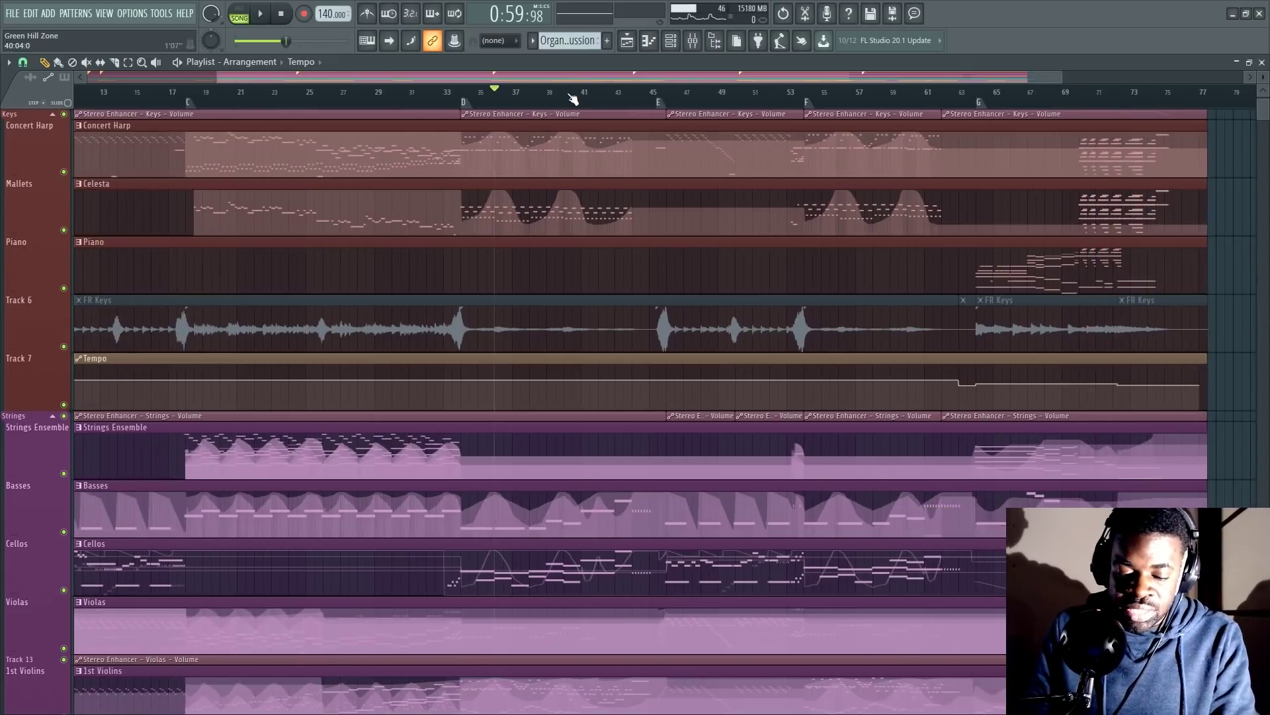
- Mute the MIDI clips across the arrangement and reactivate the FR audio clips
{"action": "scroll", "coordinate": [925, 184], "scroll_direction": "down", "scroll_amount": 2}
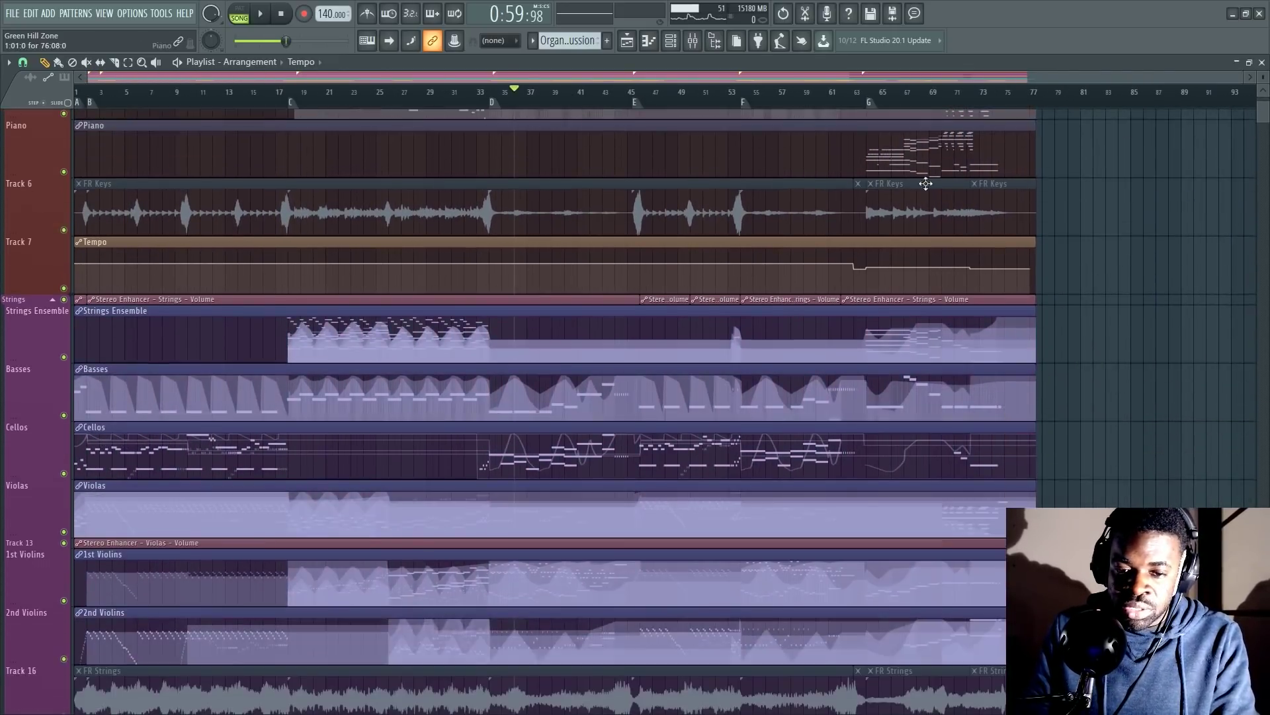
{"action": "key", "text": "t"}
{"action": "left_click", "coordinate": [810, 356]}
{"action": "left_click", "coordinate": [867, 233]}
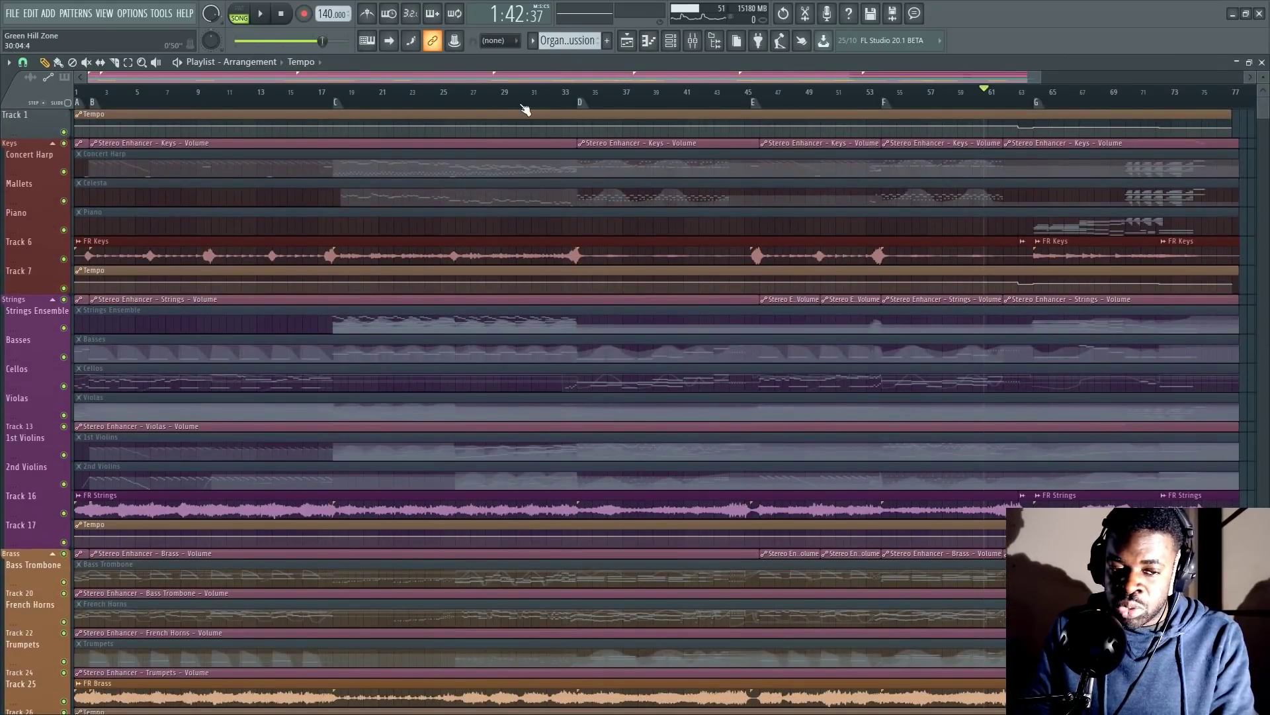
- Set the playback position to about bar 12 and look over the audio and muted MIDI clips on all tracks
{"action": "left_click_drag", "start_coordinate": [517, 98], "coordinate": [246, 114]}
{"action": "scroll", "coordinate": [232, 326], "scroll_direction": "down", "scroll_amount": 8}
{"action": "scroll", "coordinate": [488, 478], "scroll_direction": "down", "scroll_amount": 4}
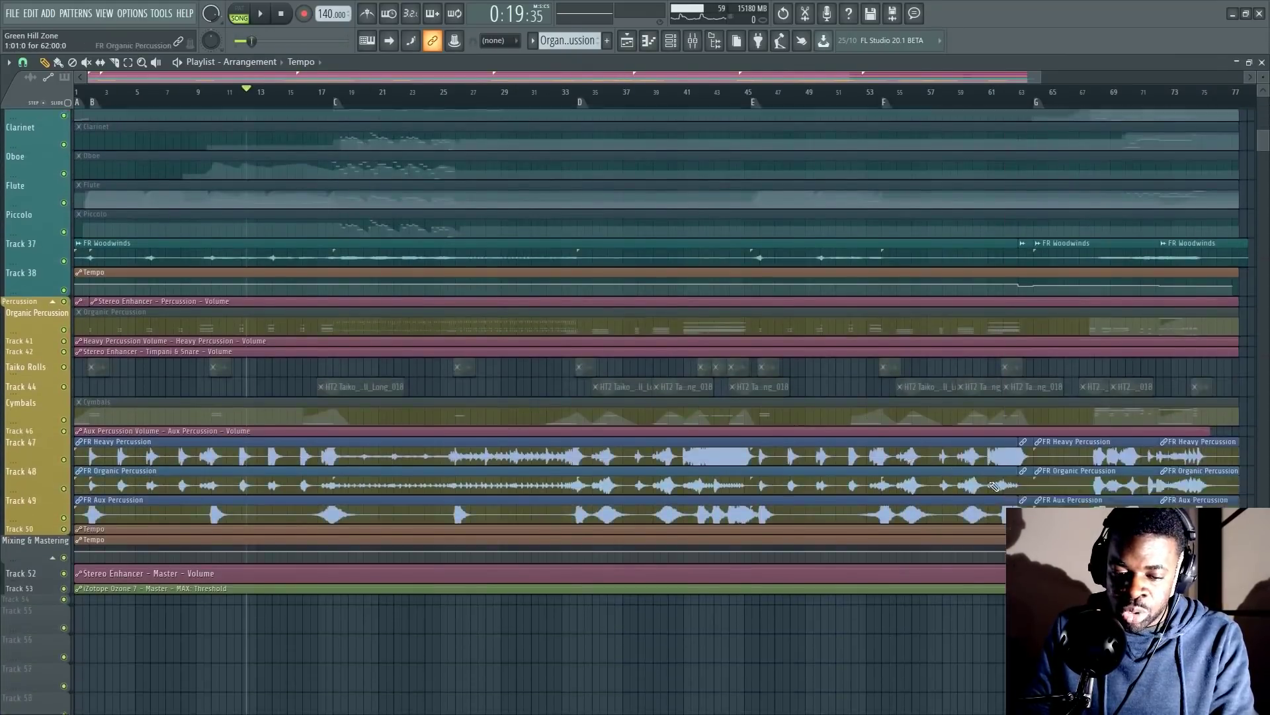
{"action": "scroll", "coordinate": [1072, 292], "scroll_direction": "up", "scroll_amount": 8}
{"action": "scroll", "coordinate": [1079, 304], "scroll_direction": "up", "scroll_amount": 5}
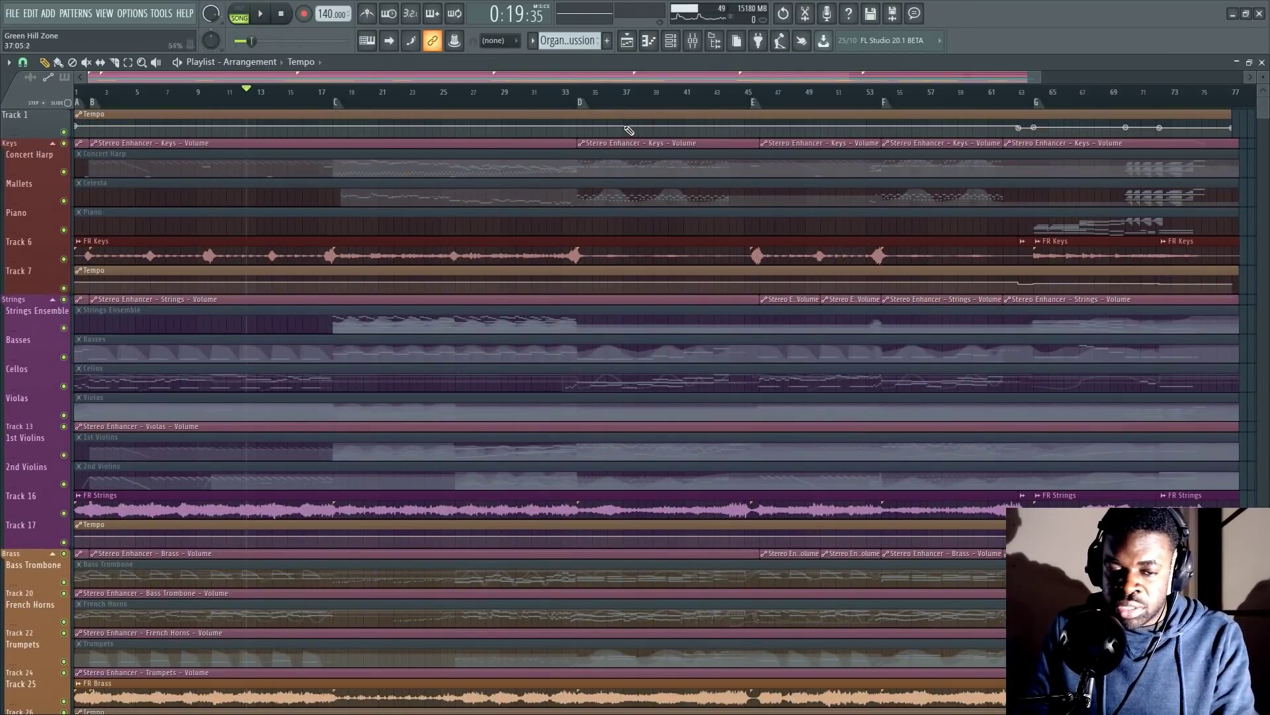
- Inspect the Strings Low Kontakt multi from the channel rack, expanding and collapsing its first Wolfenstein Strings (Low) instrument, and close its window
{"action": "key", "text": "F6"}
{"action": "scroll", "coordinate": [193, 270], "scroll_direction": "down", "scroll_amount": 12}
{"action": "scroll", "coordinate": [159, 463], "scroll_direction": "down", "scroll_amount": 3}
{"action": "scroll", "coordinate": [176, 386], "scroll_direction": "up", "scroll_amount": 15}
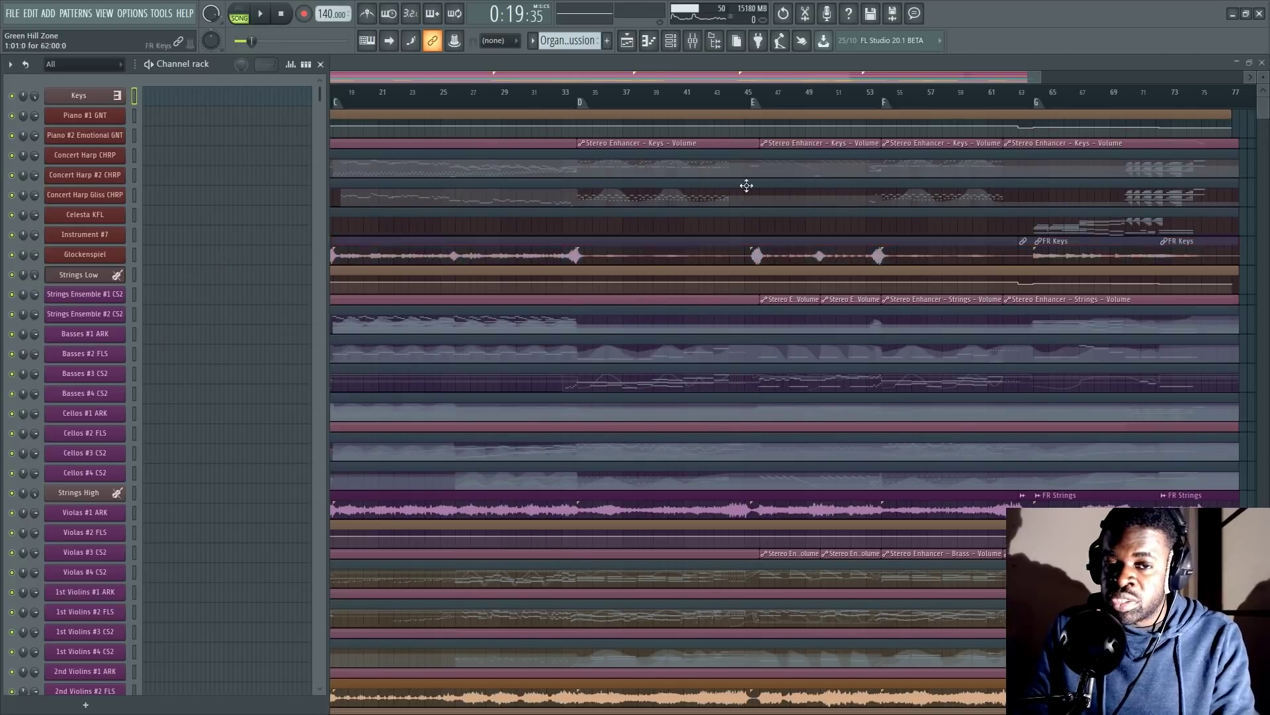
{"action": "left_click", "coordinate": [95, 277]}
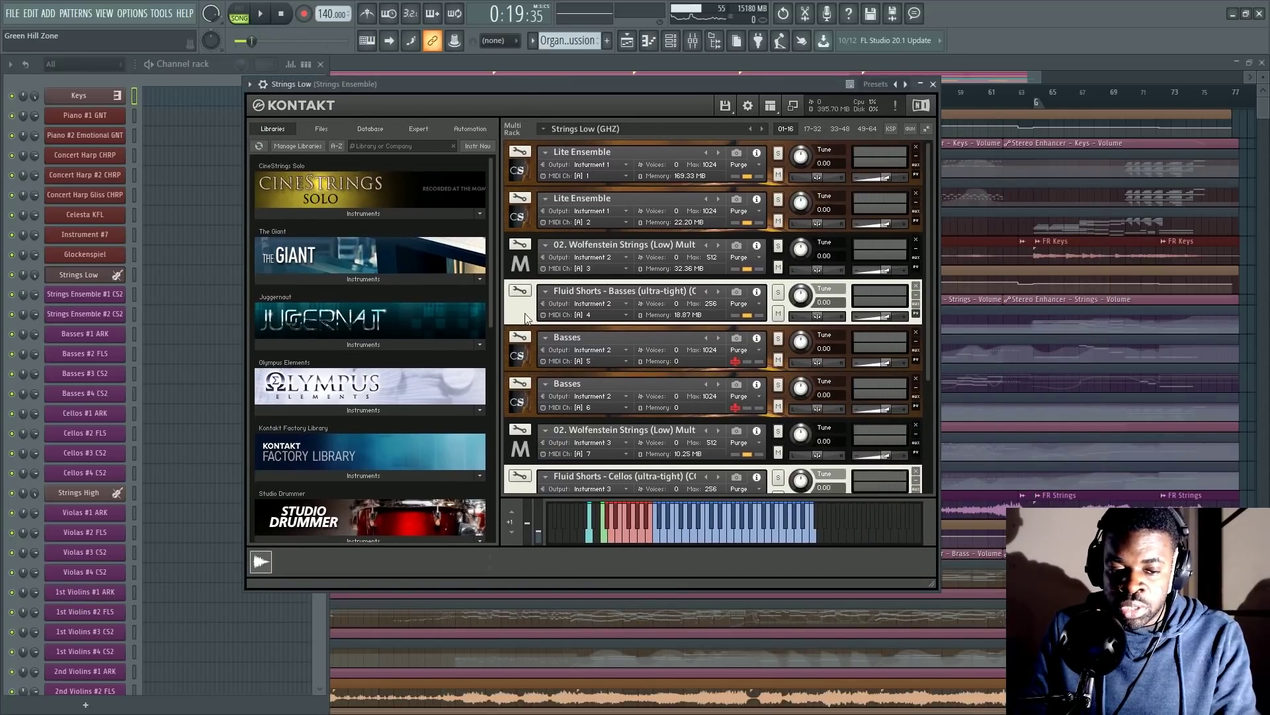
{"action": "left_click", "coordinate": [525, 257]}
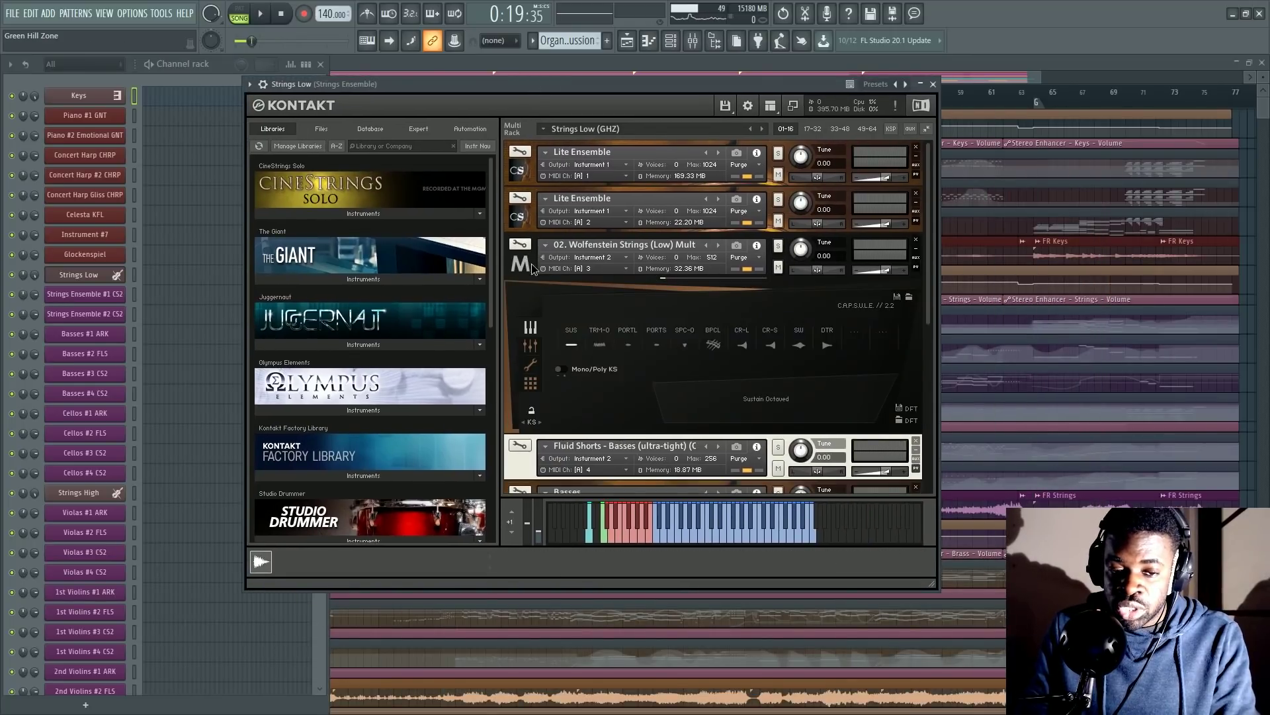
{"action": "left_click", "coordinate": [523, 263]}
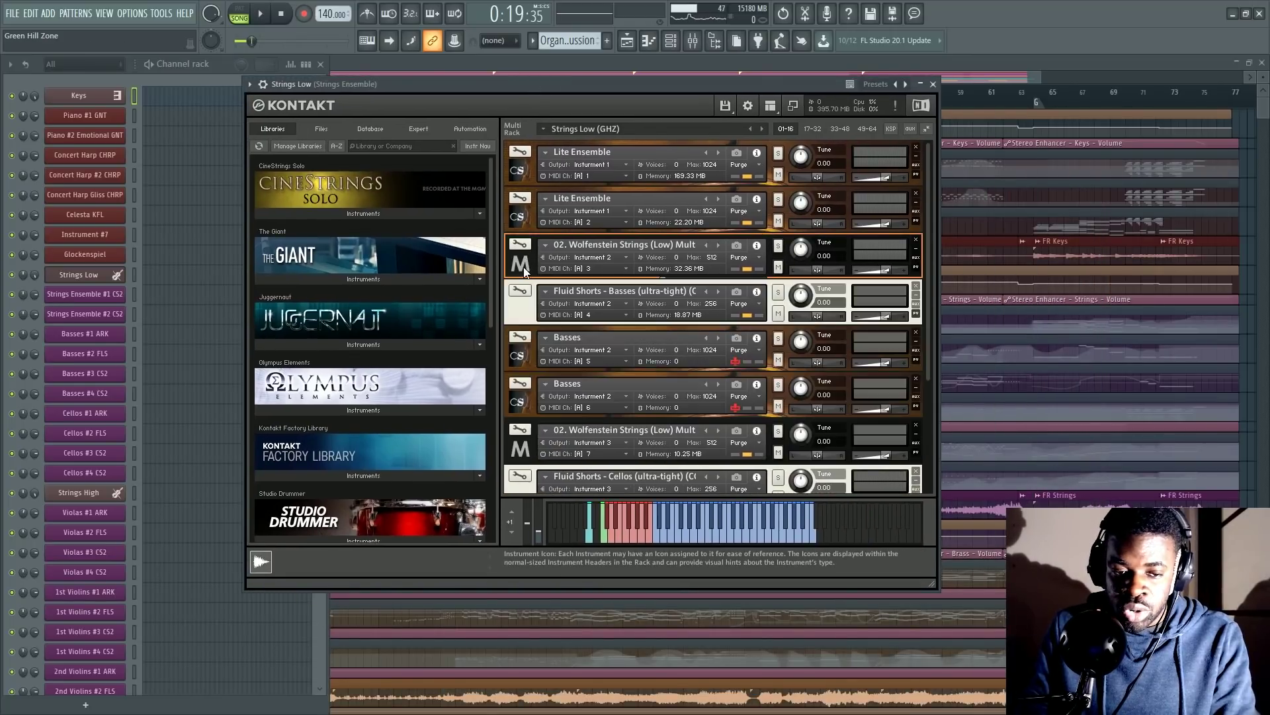
{"action": "left_click", "coordinate": [933, 84]}
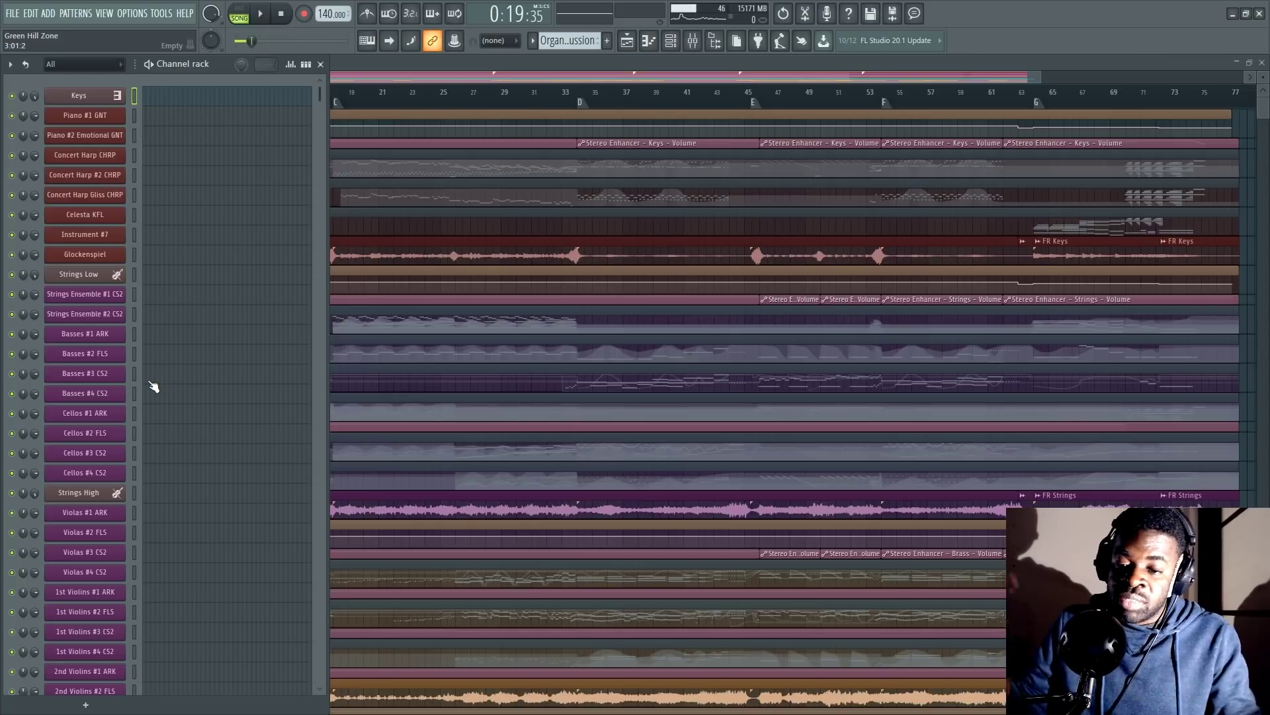
- Return to the playlist and review the arrangement from the keys down to the mastering tracks
{"action": "left_click", "coordinate": [622, 81]}
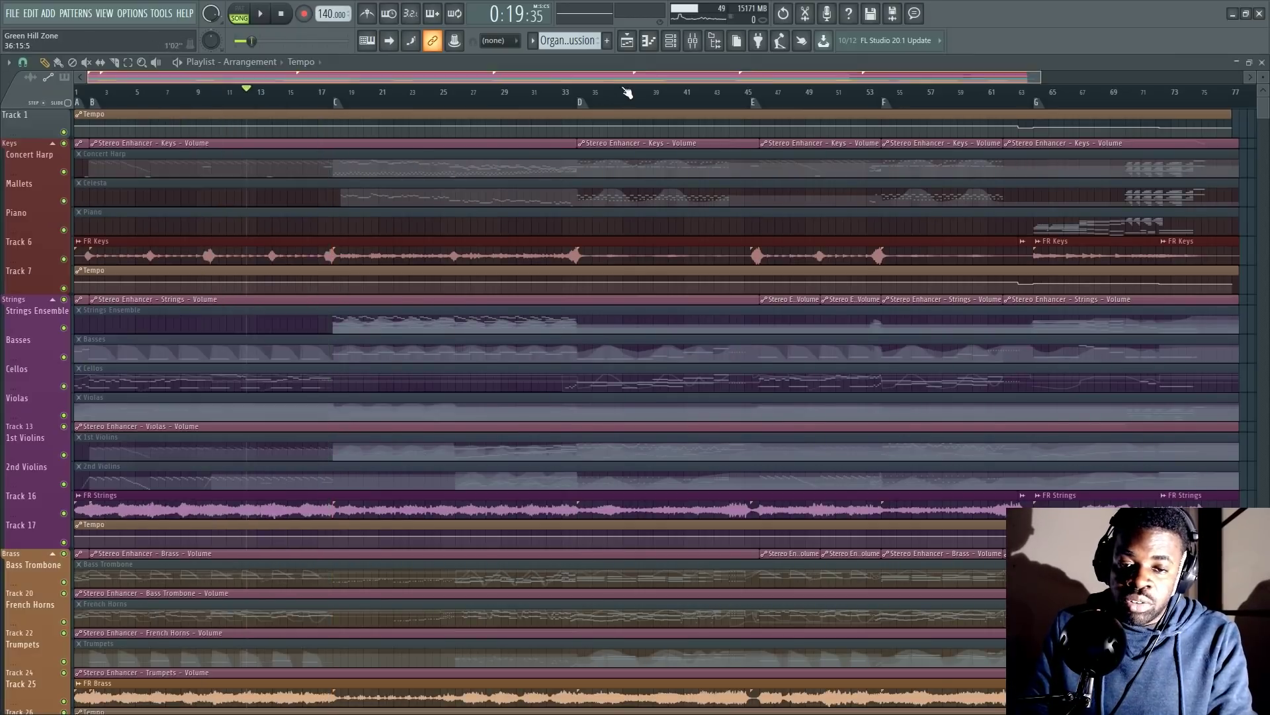
{"action": "scroll", "coordinate": [332, 275], "scroll_direction": "down", "scroll_amount": 15}
{"action": "scroll", "coordinate": [697, 485], "scroll_direction": "down", "scroll_amount": 5}
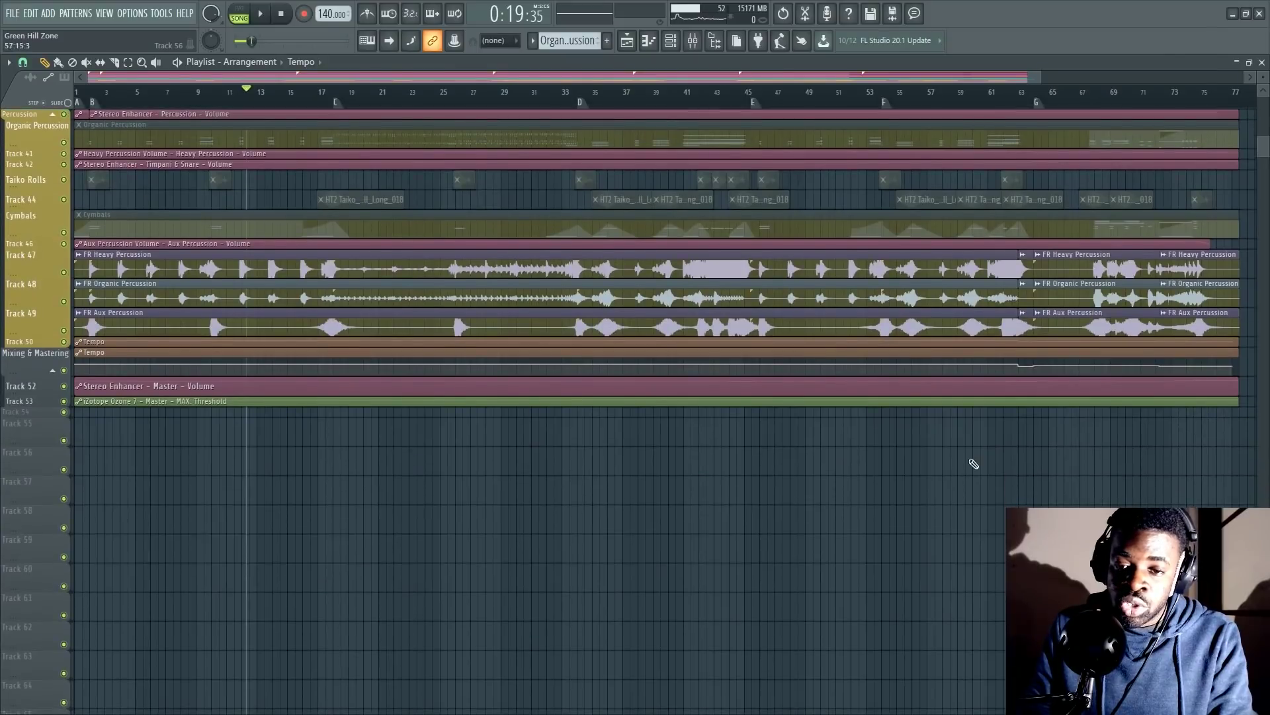
{"action": "scroll", "coordinate": [973, 460], "scroll_direction": "up", "scroll_amount": 15}
{"action": "scroll", "coordinate": [970, 459], "scroll_direction": "up", "scroll_amount": 5}
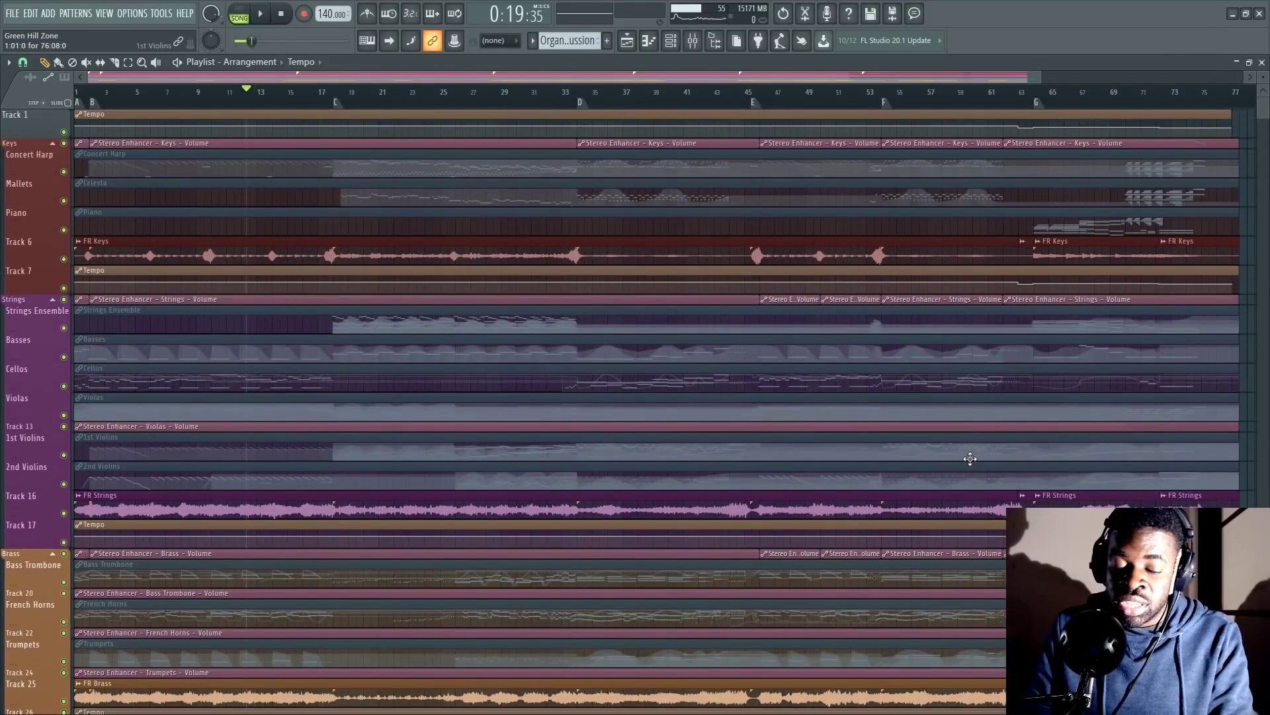
- Show the channel rack again and look through the string and brass channels
{"action": "key", "text": "F6"}
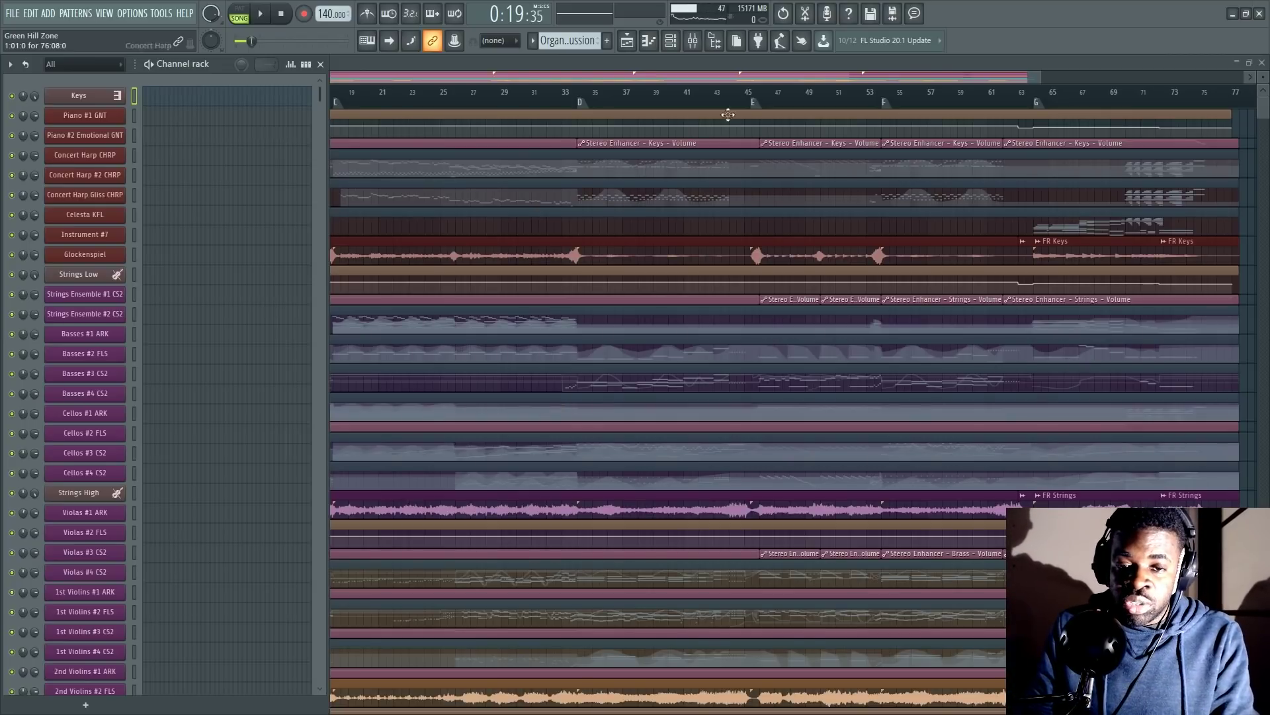
{"action": "mouse_move", "coordinate": [663, 129]}
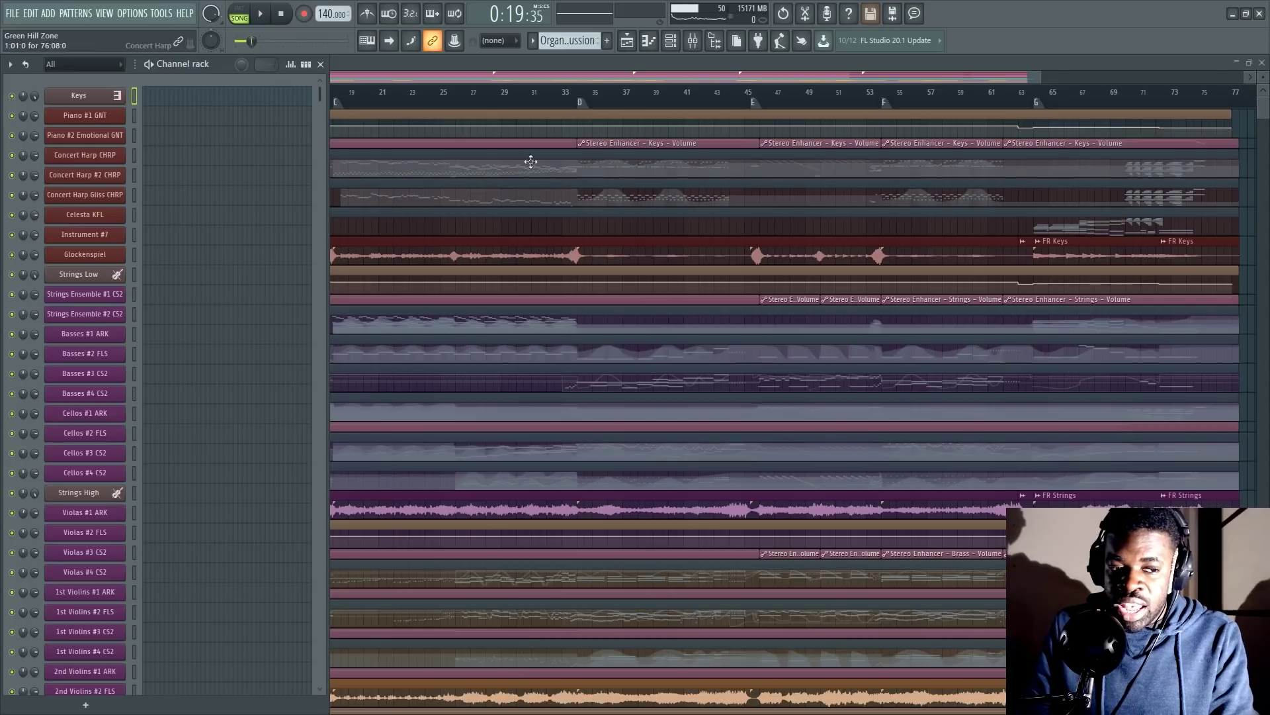
{"action": "scroll", "coordinate": [217, 341], "scroll_direction": "down", "scroll_amount": 5}
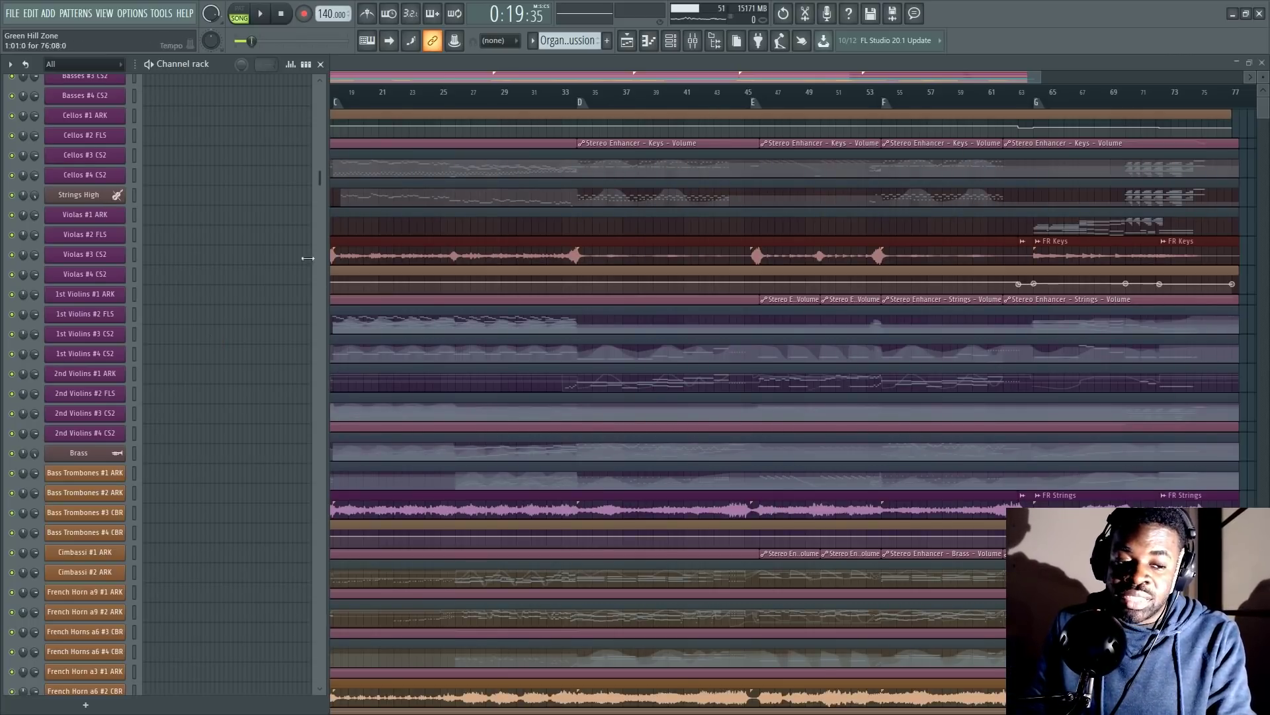
{"action": "scroll", "coordinate": [187, 297], "scroll_direction": "up", "scroll_amount": 1}
{"action": "scroll", "coordinate": [188, 297], "scroll_direction": "up", "scroll_amount": 14}
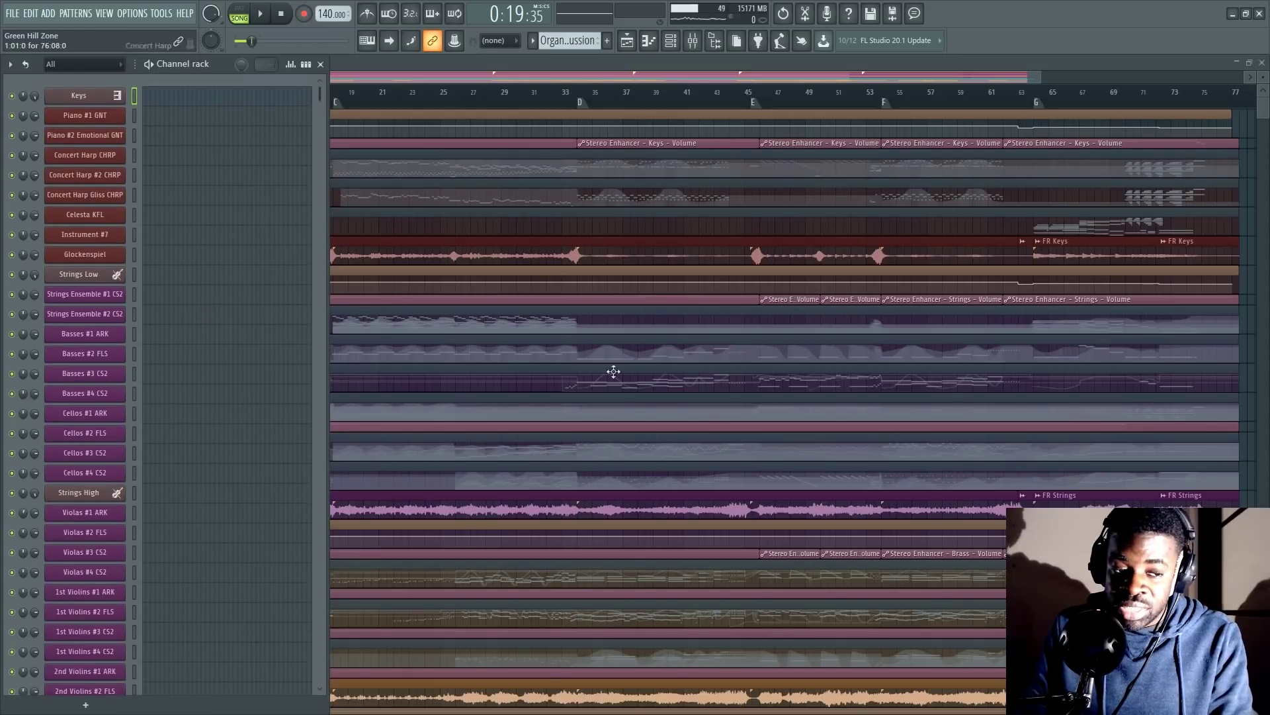
- Open the Strings Low Kontakt multi and expand the Wolfenstein Strings (Low) instrument on MIDI channel 7
{"action": "left_click", "coordinate": [93, 277]}
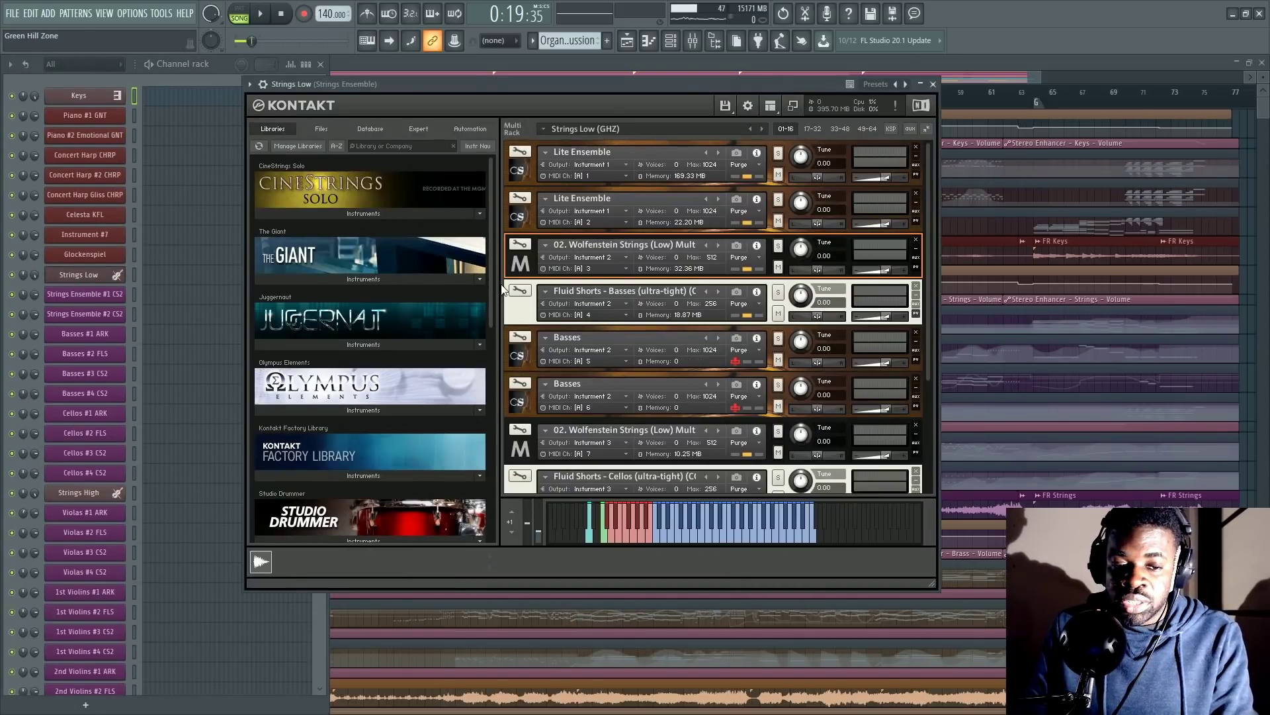
{"action": "left_click", "coordinate": [519, 263]}
{"action": "scroll", "coordinate": [521, 377], "scroll_direction": "down", "scroll_amount": 1}
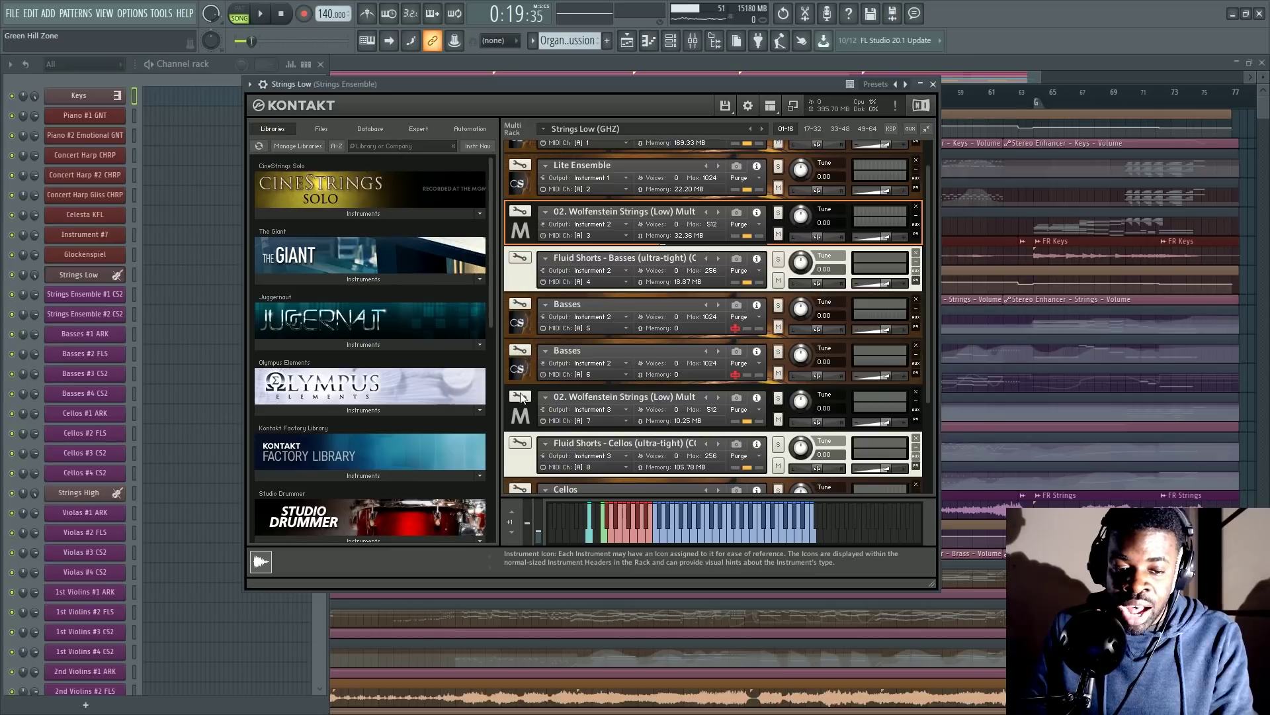
{"action": "left_click", "coordinate": [518, 416]}
{"action": "scroll", "coordinate": [594, 391], "scroll_direction": "down", "scroll_amount": 5}
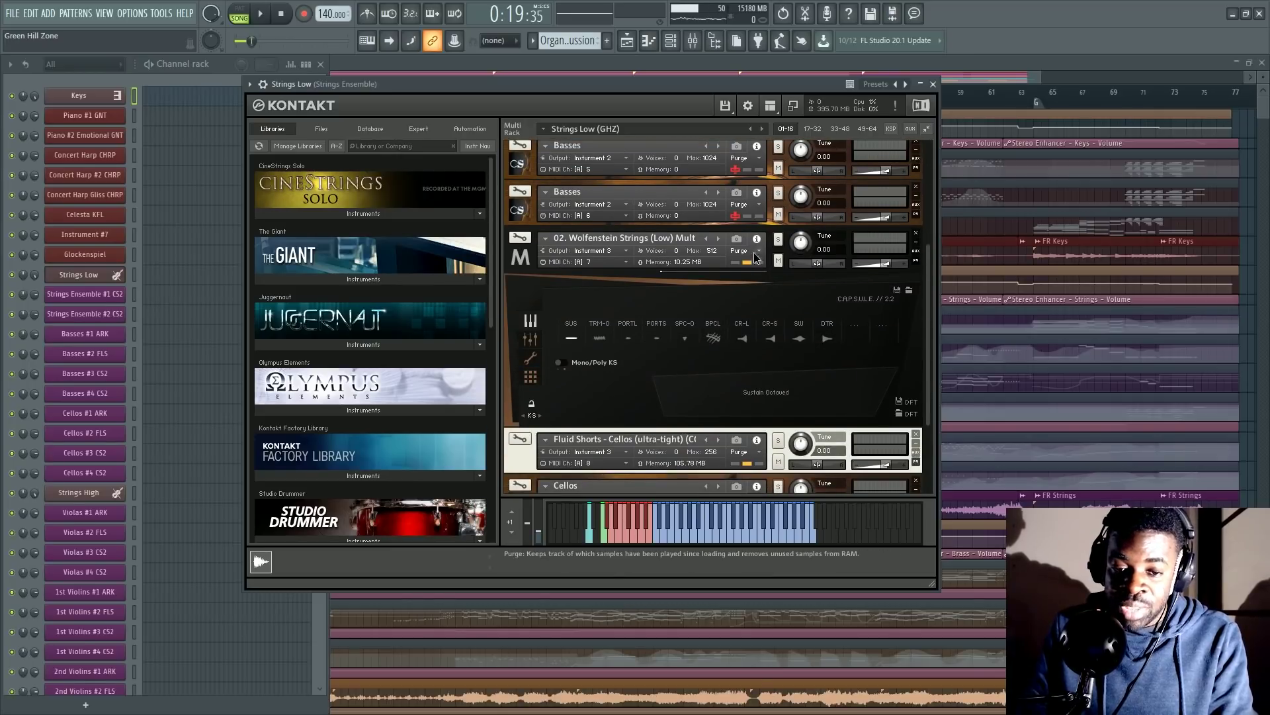
- Reload all samples of the Wolfenstein Strings (Low) instrument on MIDI channel 7
{"action": "left_click", "coordinate": [759, 250]}
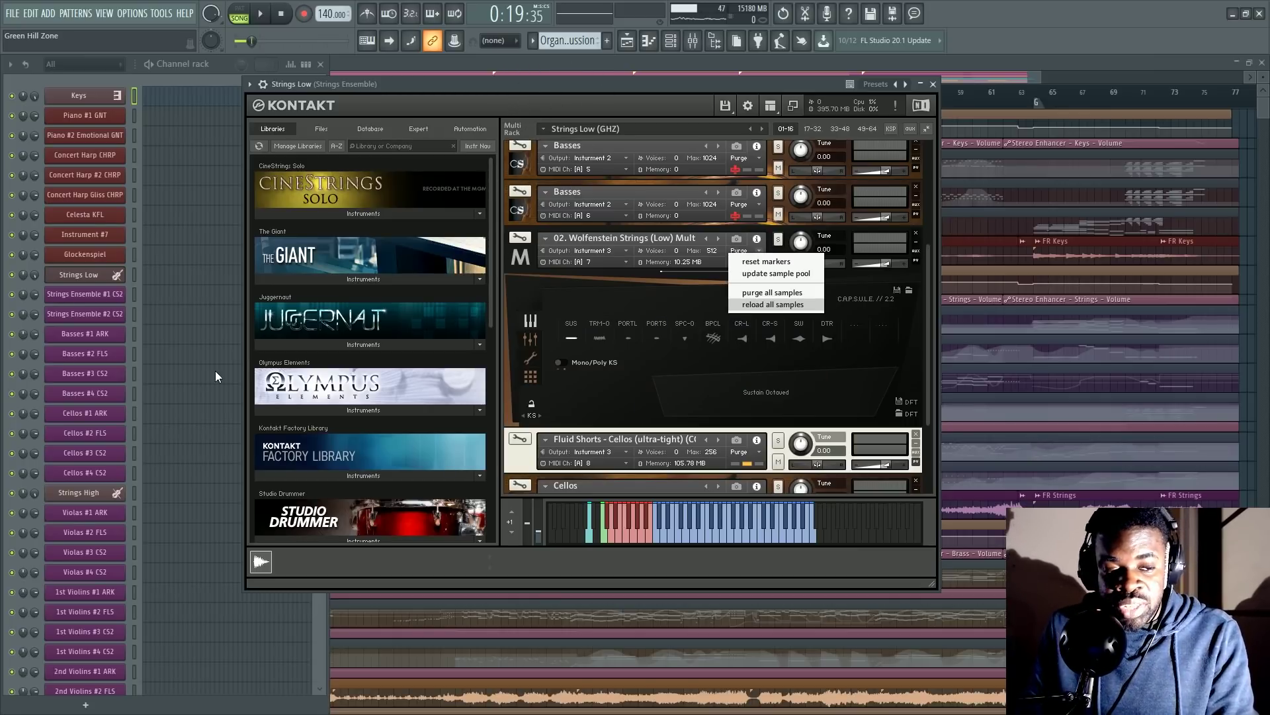
{"action": "left_click", "coordinate": [772, 304]}
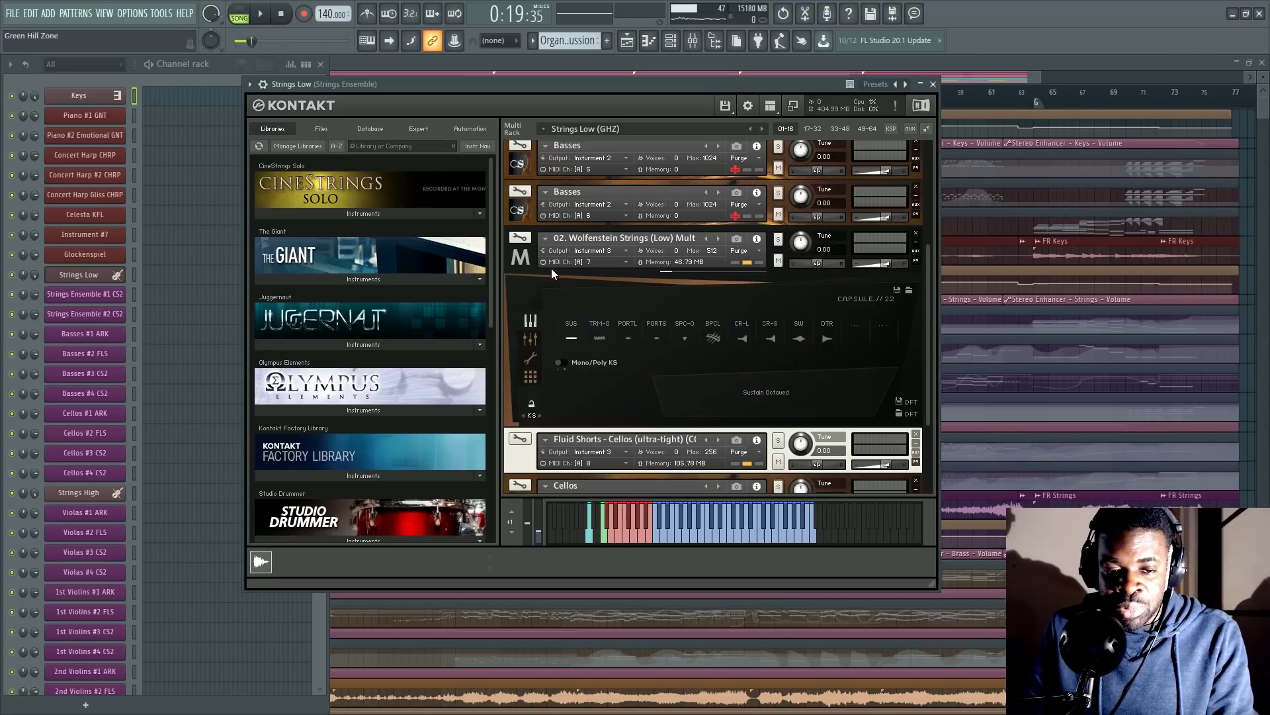
{"action": "left_click", "coordinate": [562, 268]}
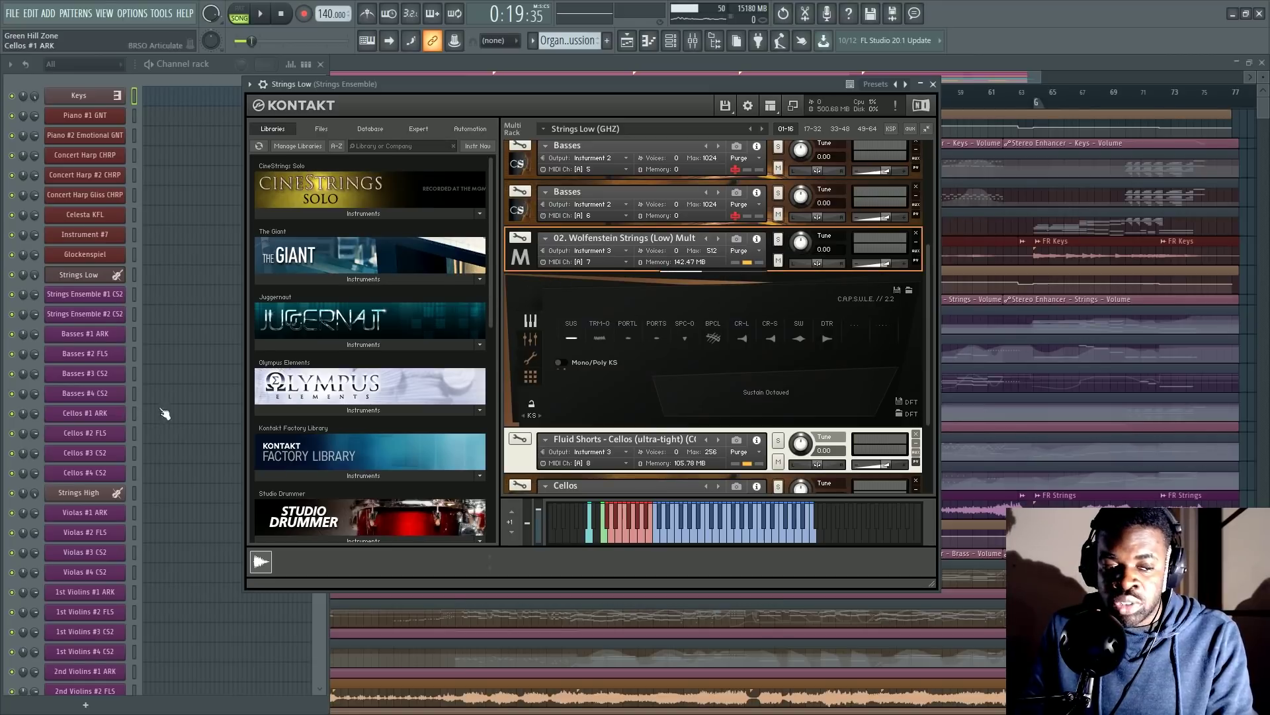
- Move the Kontakt window clear of the channel rack and look through the instrument channels
{"action": "scroll", "coordinate": [175, 391], "scroll_direction": "down", "scroll_amount": 3}
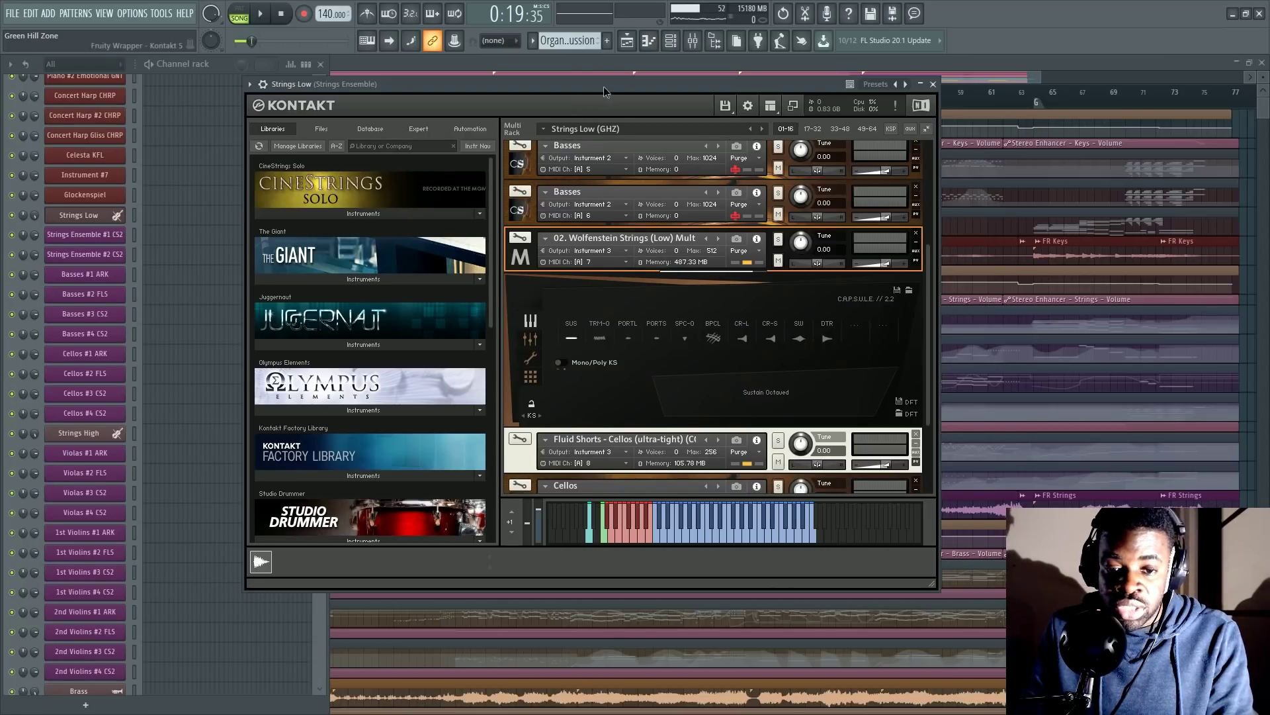
{"action": "left_click_drag", "start_coordinate": [605, 86], "coordinate": [703, 85]}
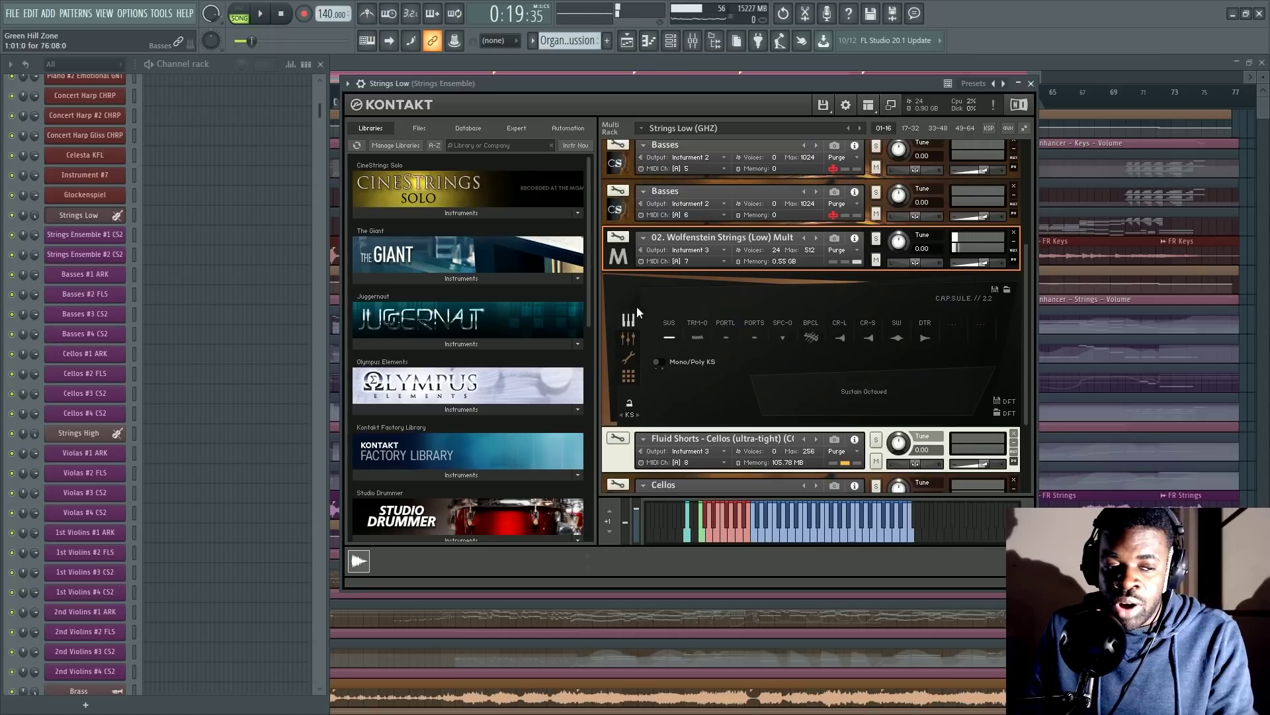
{"action": "scroll", "coordinate": [147, 406], "scroll_direction": "up", "scroll_amount": 3}
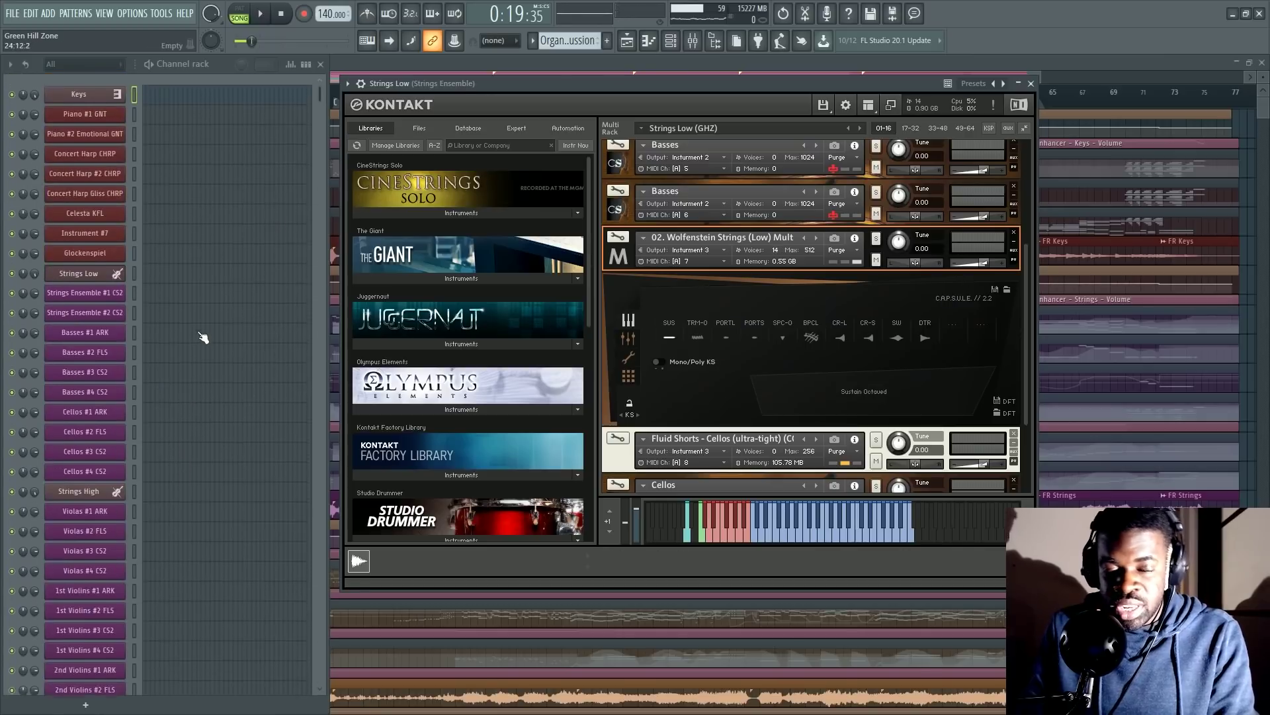
{"action": "scroll", "coordinate": [189, 351], "scroll_direction": "down", "scroll_amount": 6}
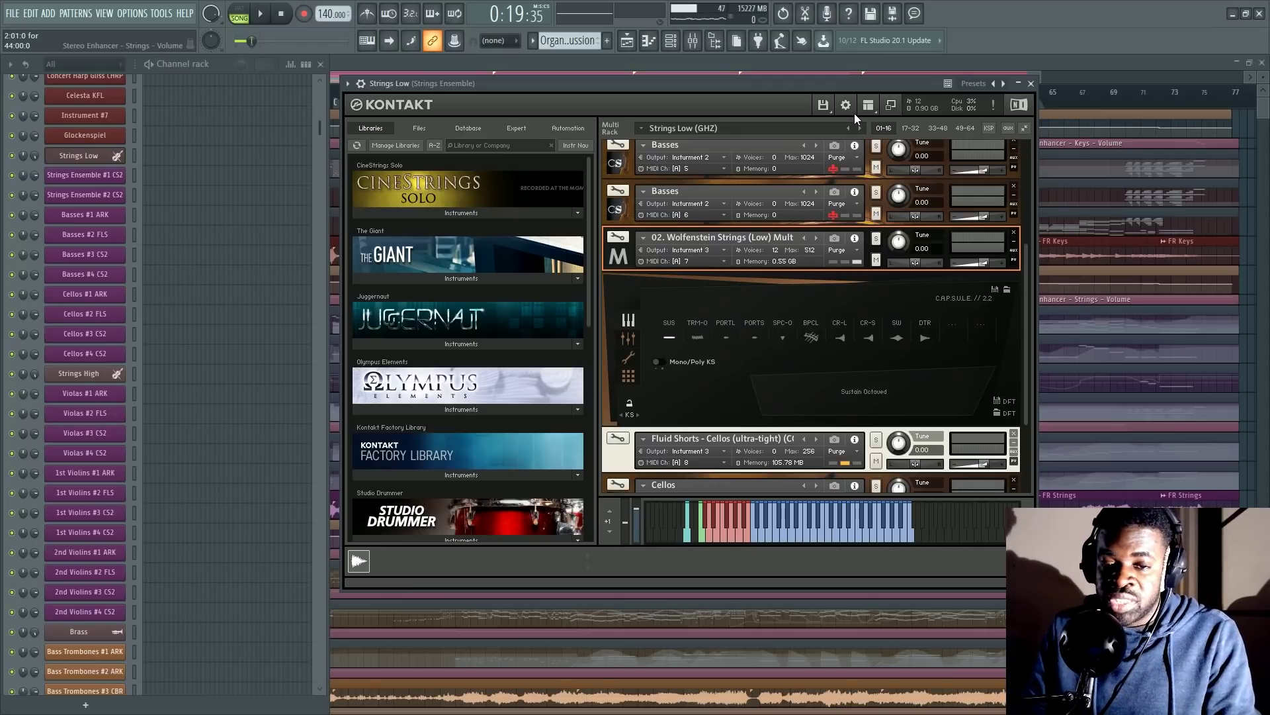
- Check where Kontakt offers its Global purge command, and leave without choosing a purge option
{"action": "left_click", "coordinate": [824, 105]}
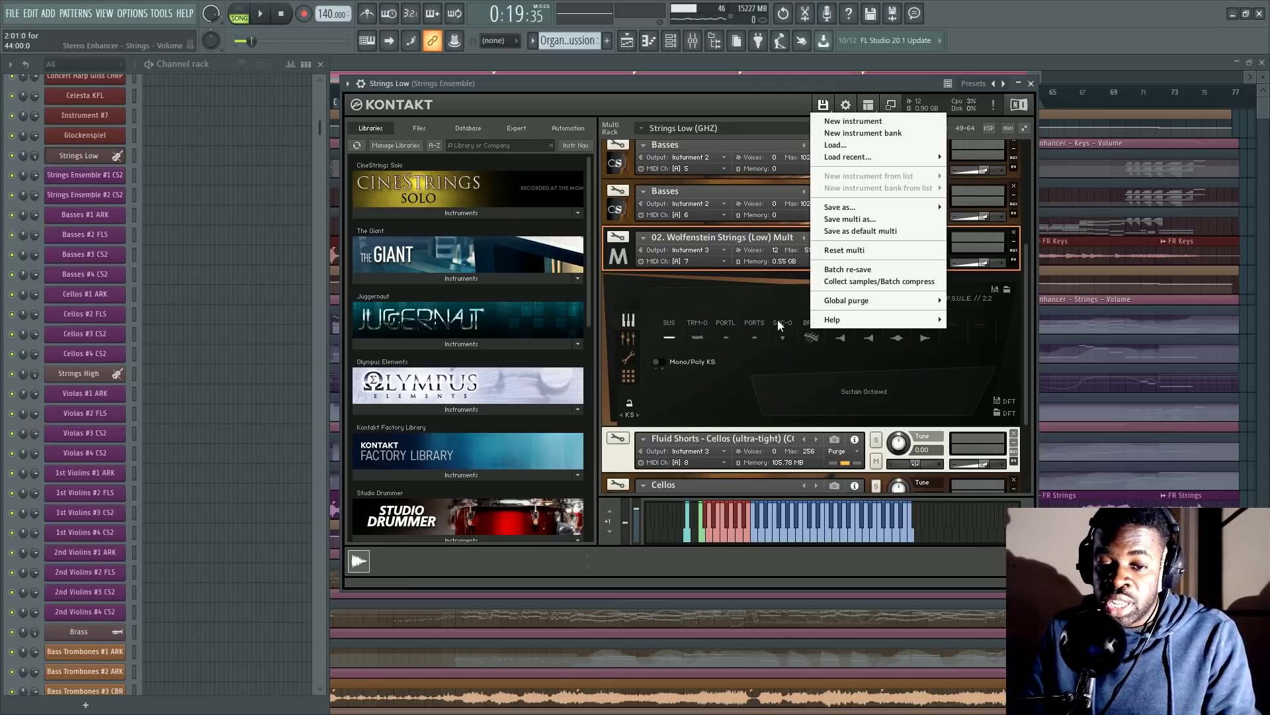
{"action": "mouse_move", "coordinate": [872, 300]}
{"action": "left_click", "coordinate": [688, 311]}
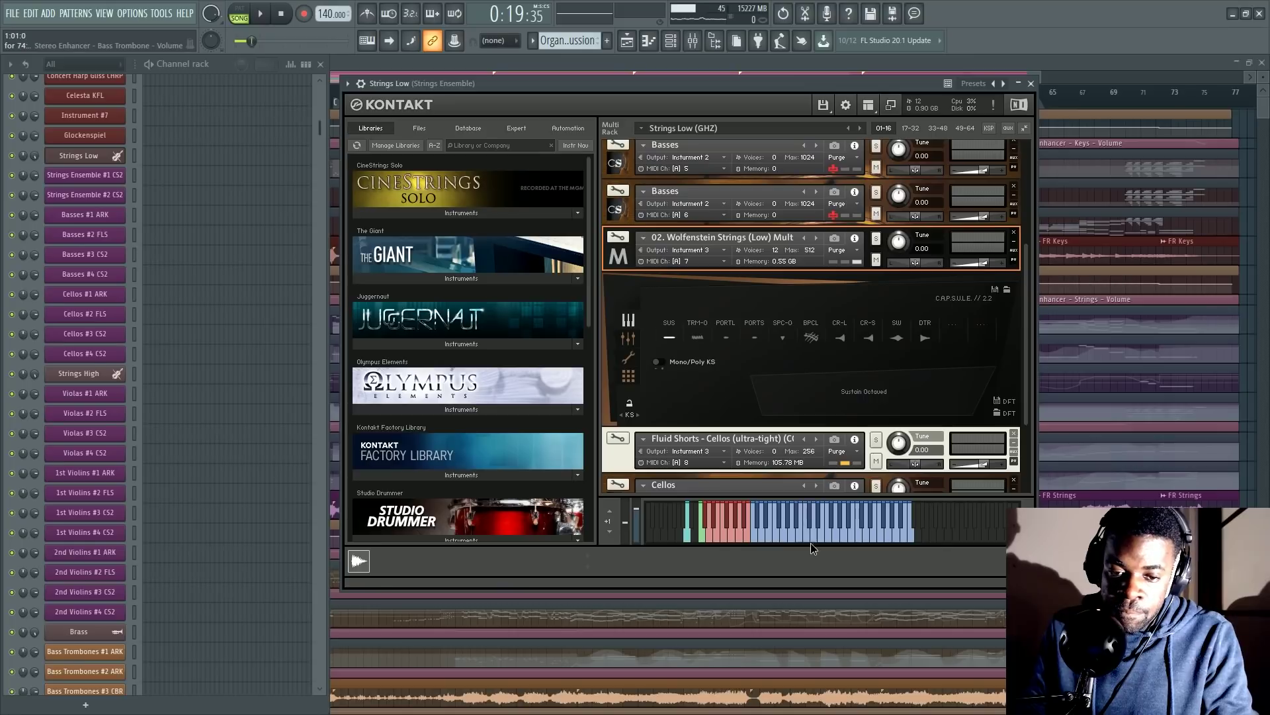
- Check the buffer length and CPU options in the audio device settings, and close the settings window
{"action": "left_click", "coordinate": [139, 13]}
{"action": "left_click", "coordinate": [149, 54]}
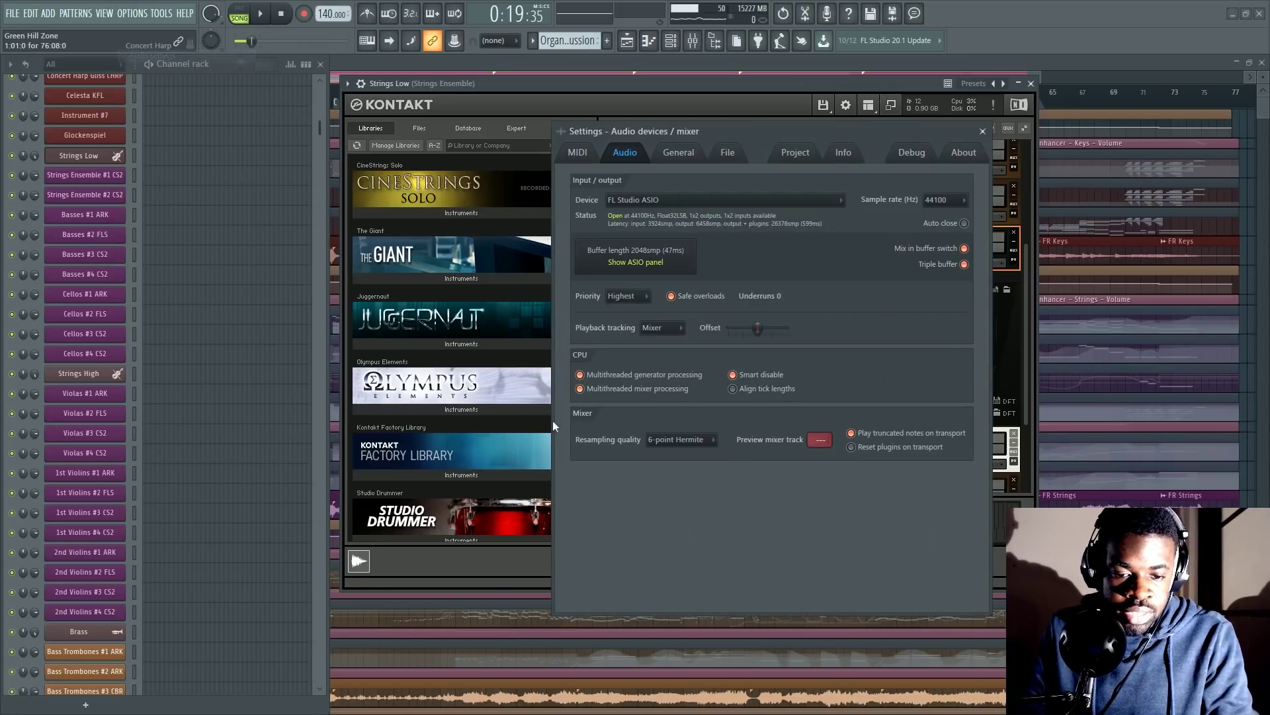
{"action": "left_click", "coordinate": [983, 131]}
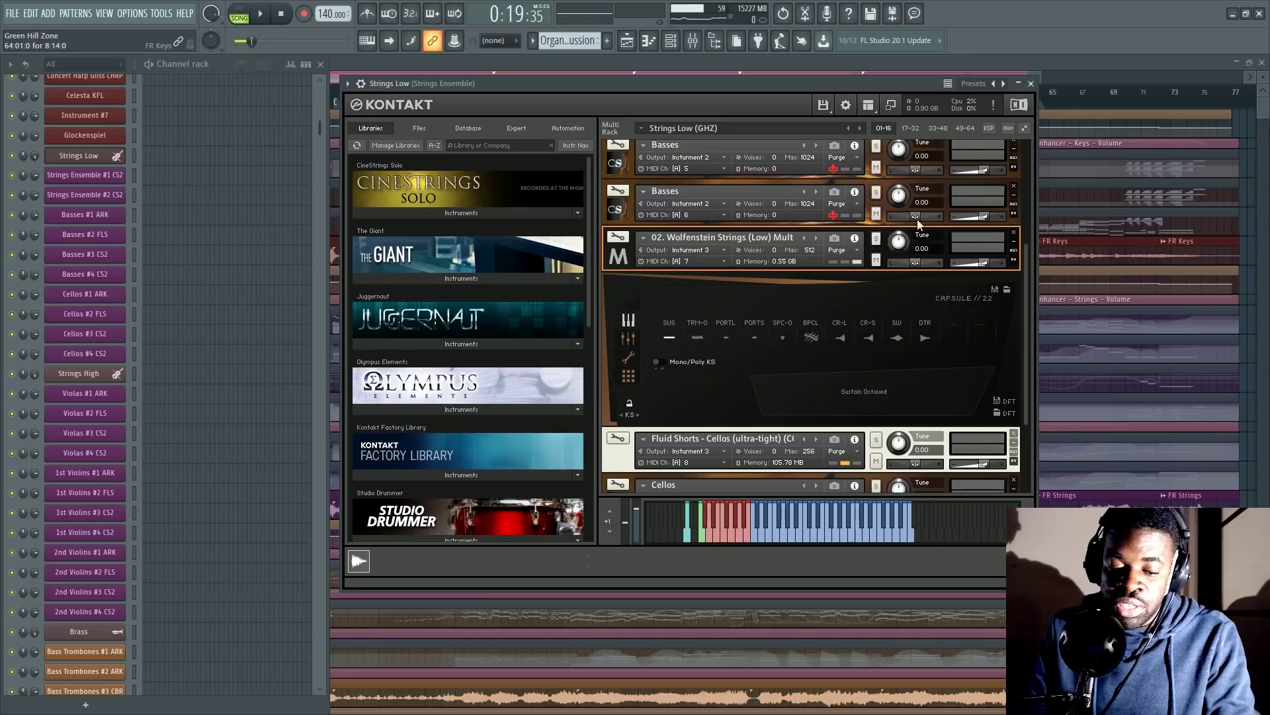
- Select the Cellos #1 ARK channel and audition it through the Wolfenstein Strings (Low) instrument
{"action": "key", "text": "F9"}
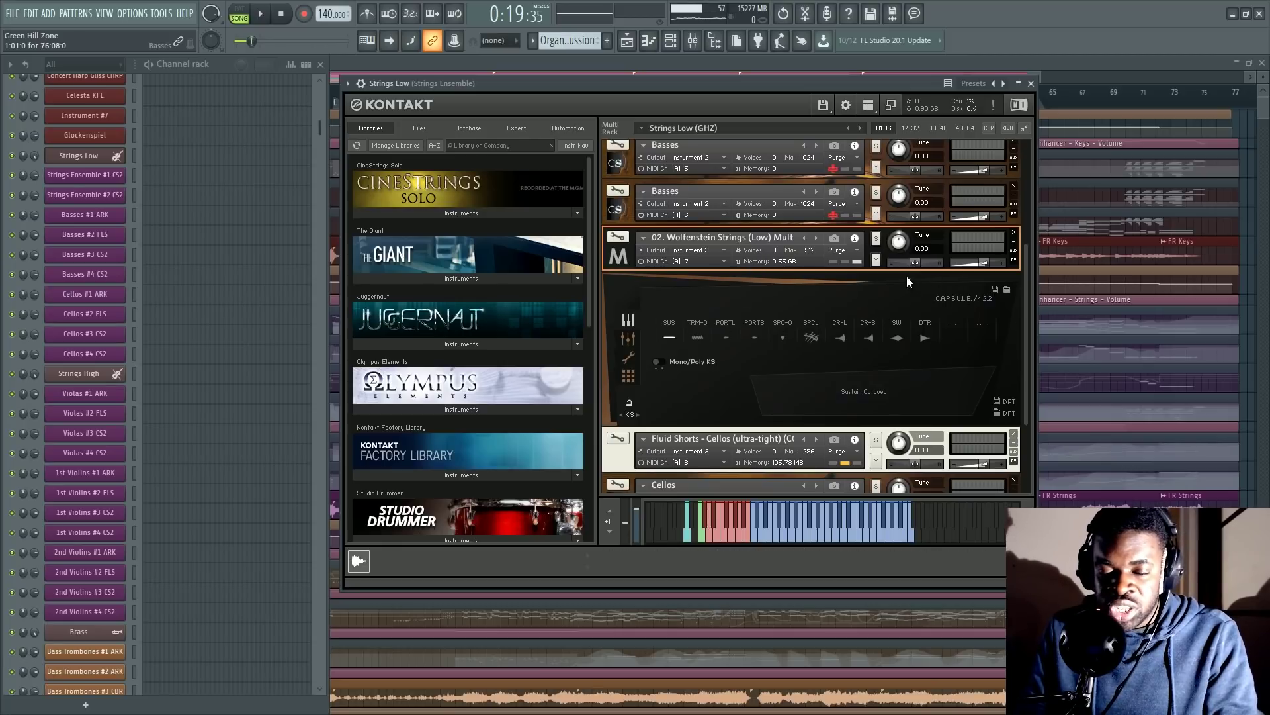
{"action": "scroll", "coordinate": [677, 304], "scroll_direction": "down", "scroll_amount": 1}
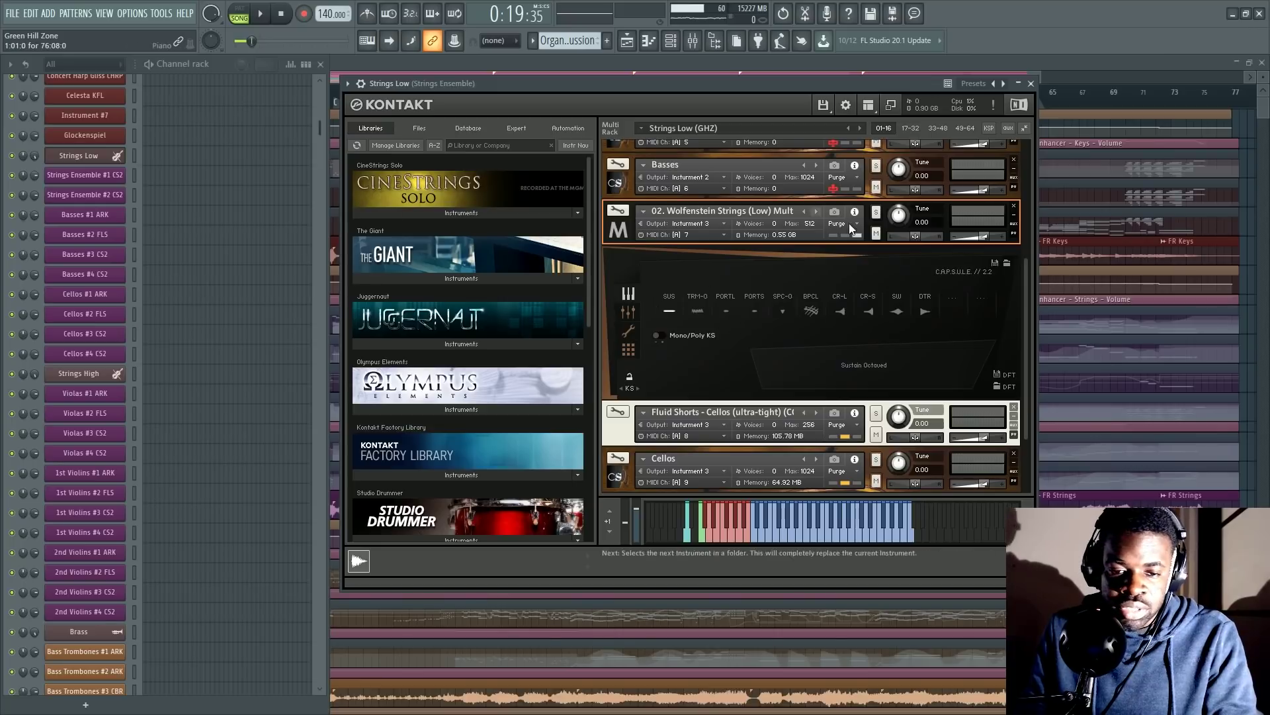
{"action": "scroll", "coordinate": [106, 380], "scroll_direction": "up", "scroll_amount": 3}
{"action": "left_click", "coordinate": [102, 353]}
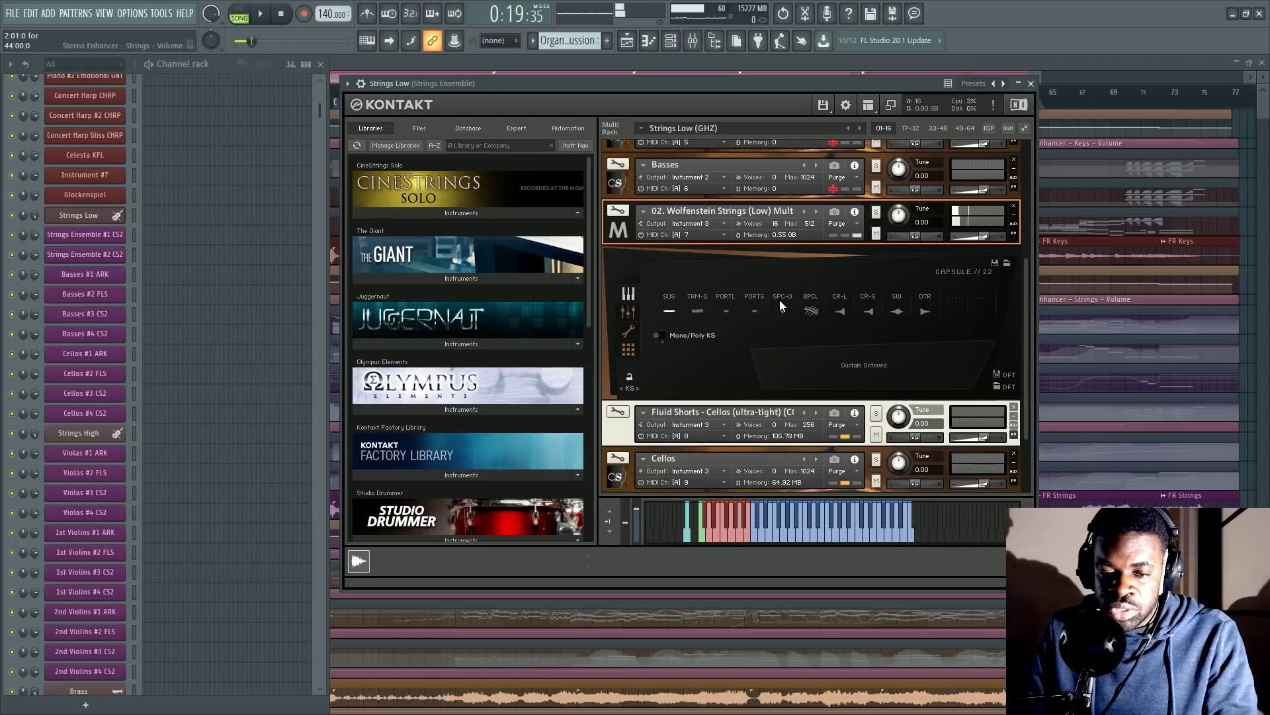
- Purge all samples of the 02. Wolfenstein Strings (Low) multi on MIDI channel 7, and audition a note through it
{"action": "scroll", "coordinate": [780, 300], "scroll_direction": "up", "scroll_amount": 1}
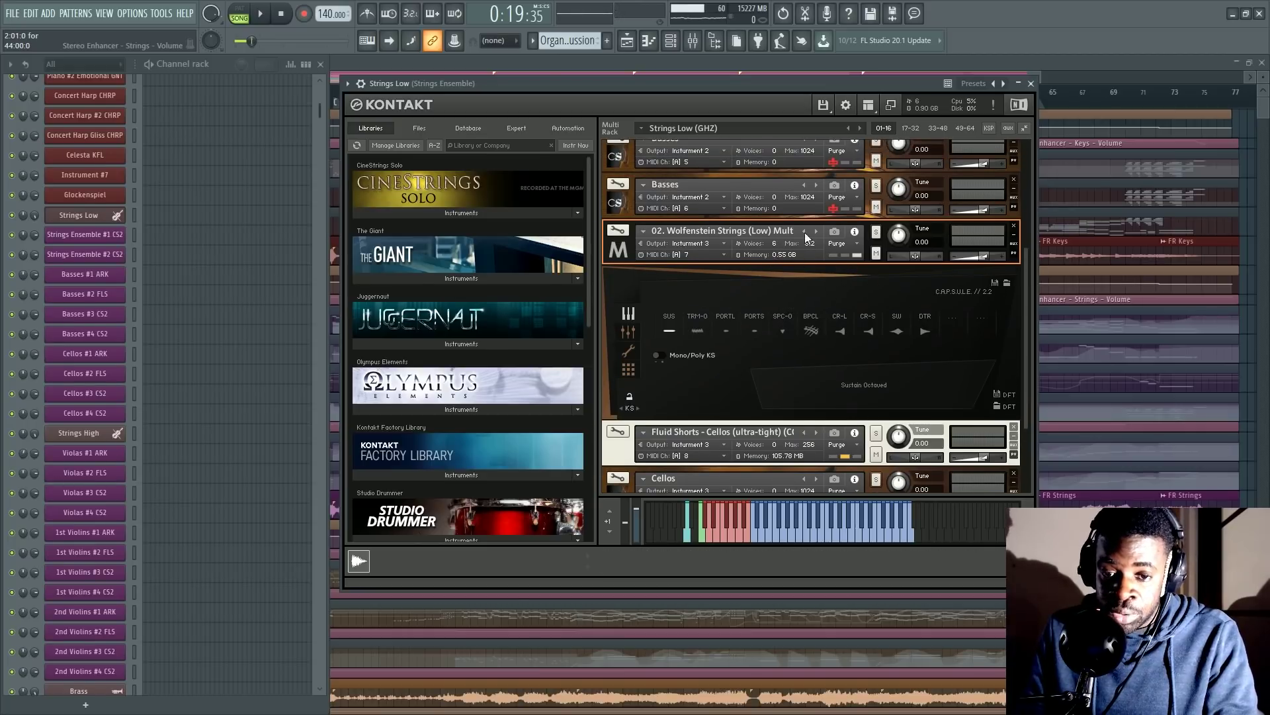
{"action": "left_click", "coordinate": [840, 243]}
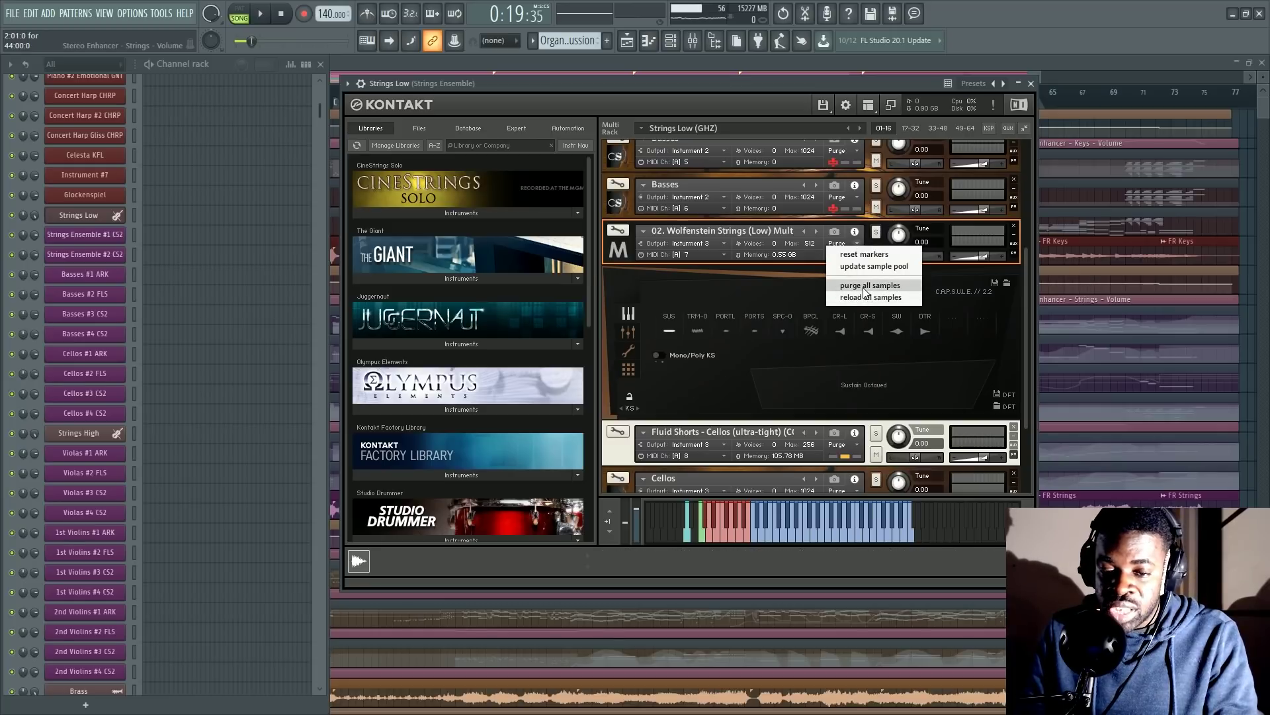
{"action": "left_click", "coordinate": [865, 291]}
{"action": "left_click", "coordinate": [852, 247]}
{"action": "left_click", "coordinate": [828, 256]}
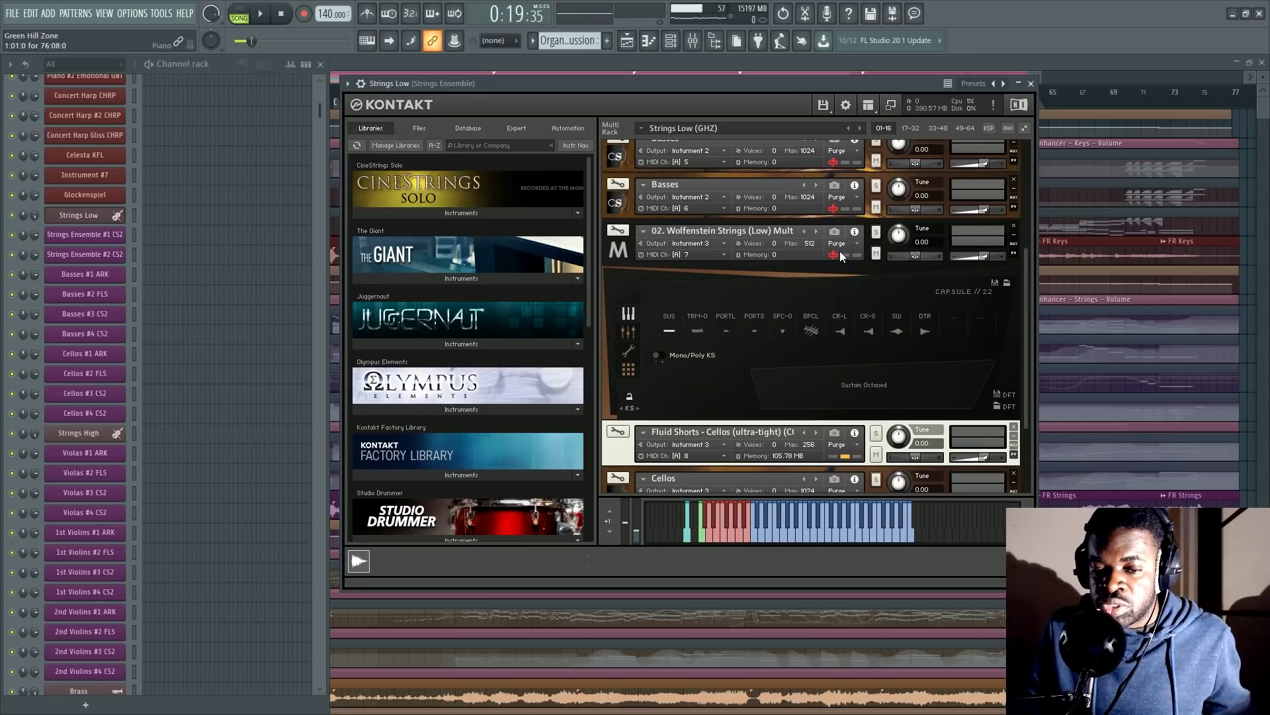
{"action": "left_click", "coordinate": [779, 261]}
{"action": "left_click", "coordinate": [792, 538]}
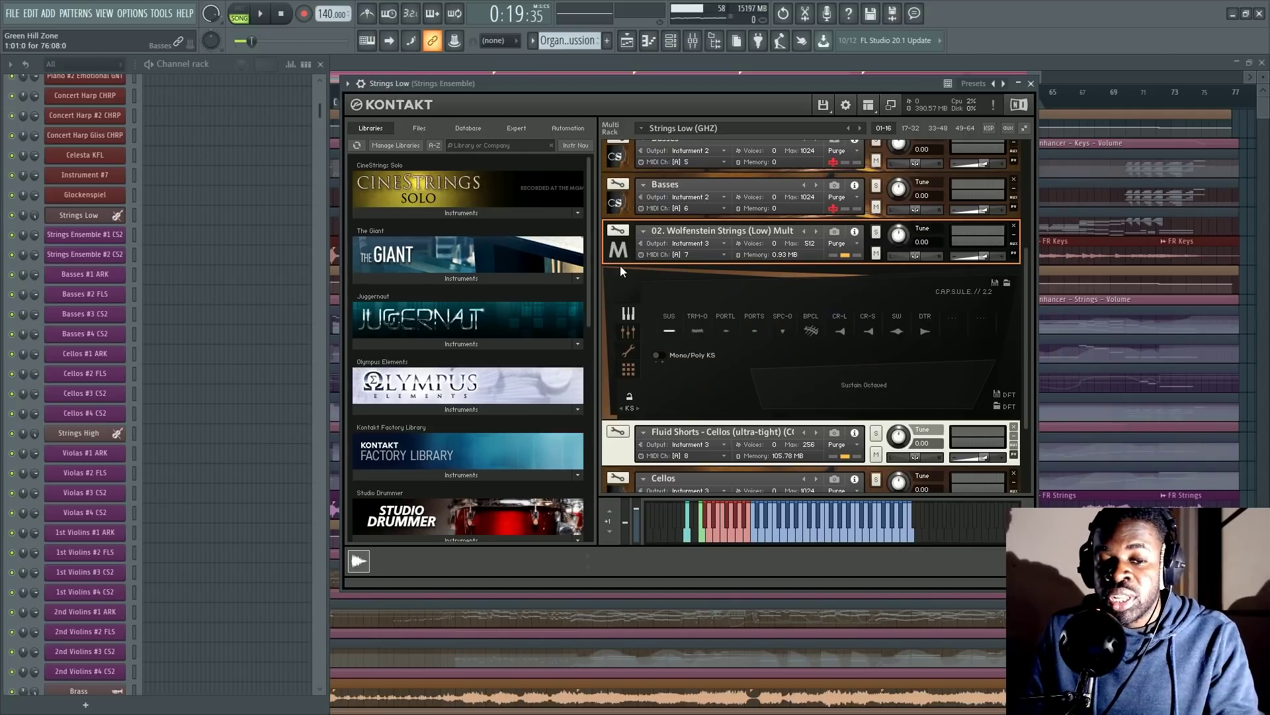
- Update the sample pool for all instruments through Global purge, and collapse the Wolfenstein Strings (Low) multi to review each instrument's memory
{"action": "left_click", "coordinate": [821, 107]}
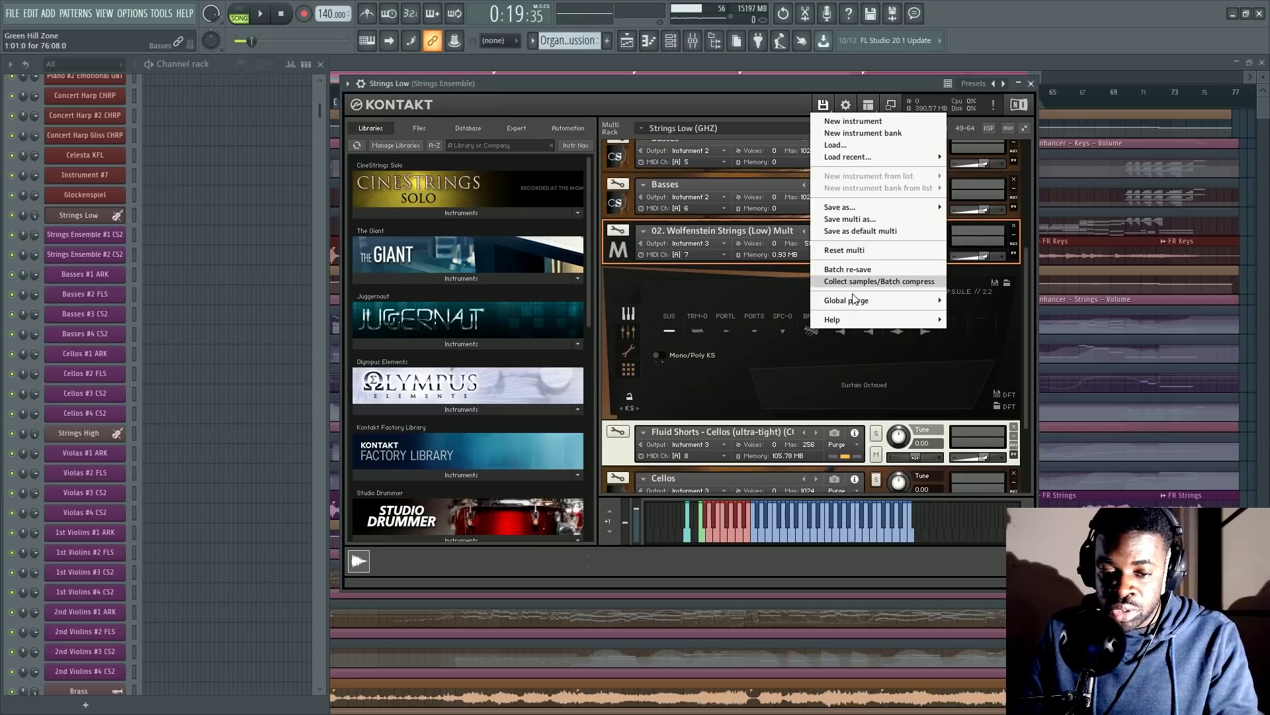
{"action": "mouse_move", "coordinate": [853, 300]}
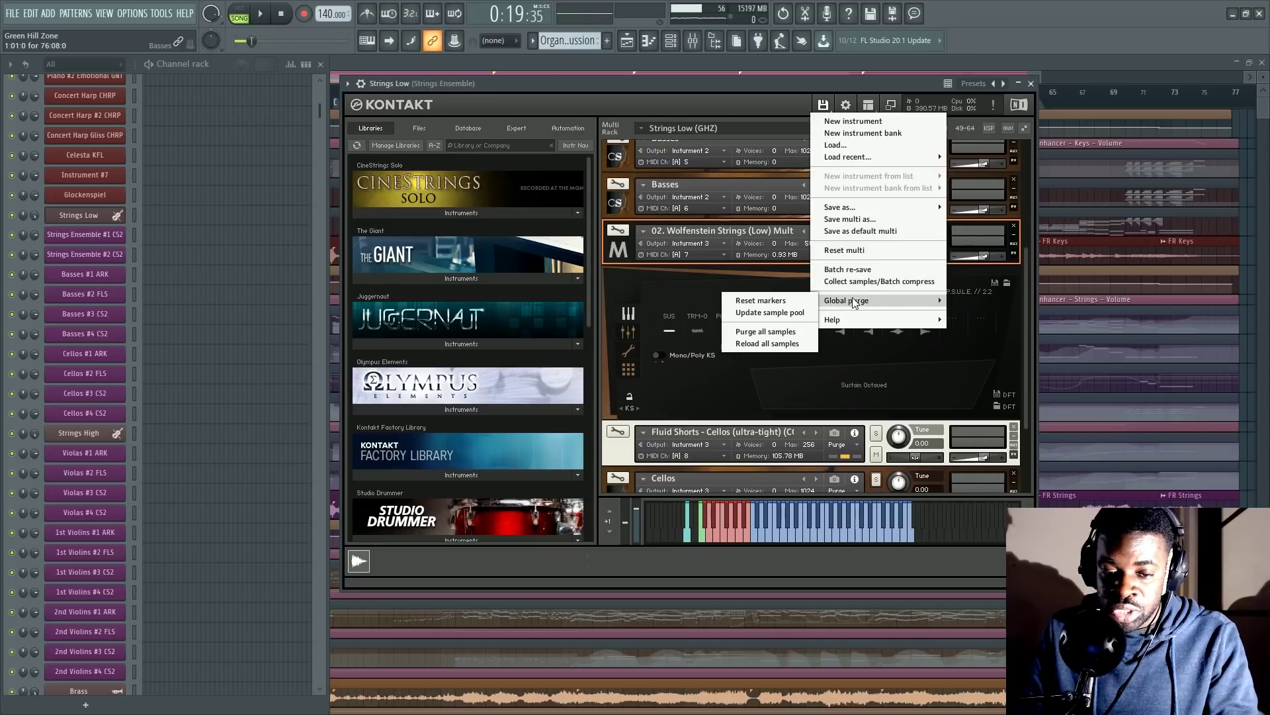
{"action": "left_click", "coordinate": [778, 314]}
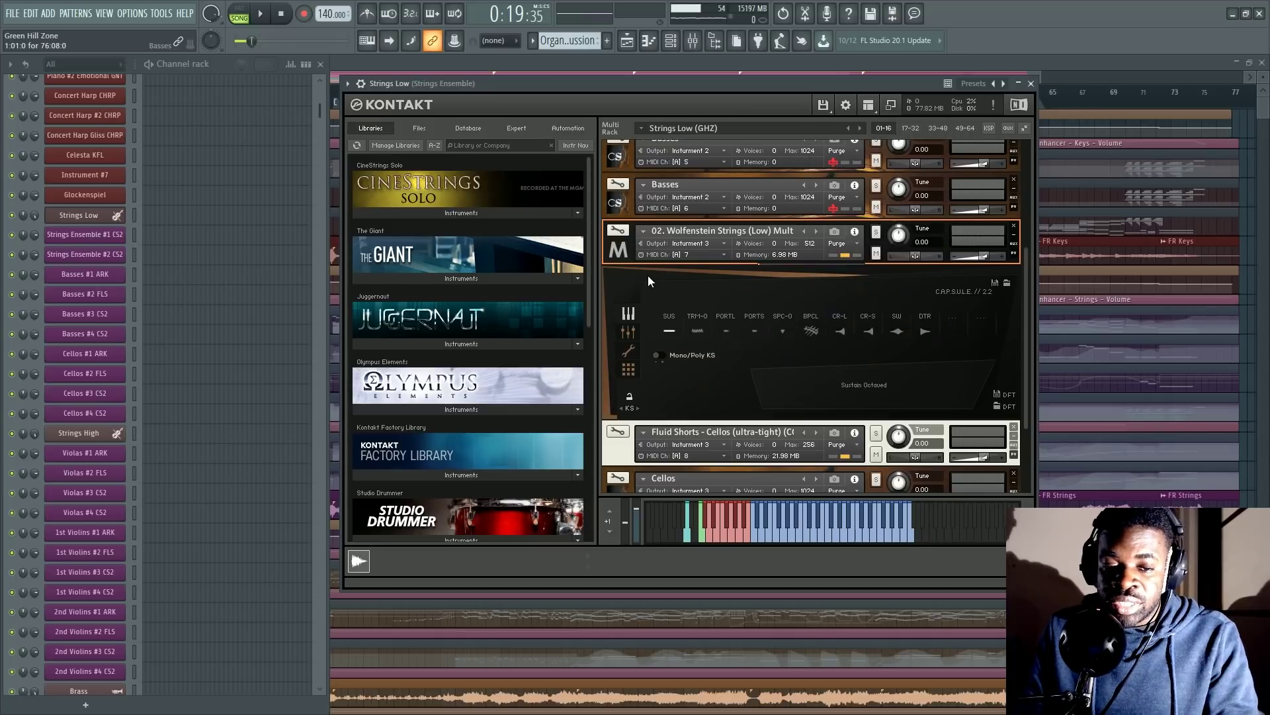
{"action": "left_click", "coordinate": [618, 230]}
{"action": "scroll", "coordinate": [765, 307], "scroll_direction": "up", "scroll_amount": 2}
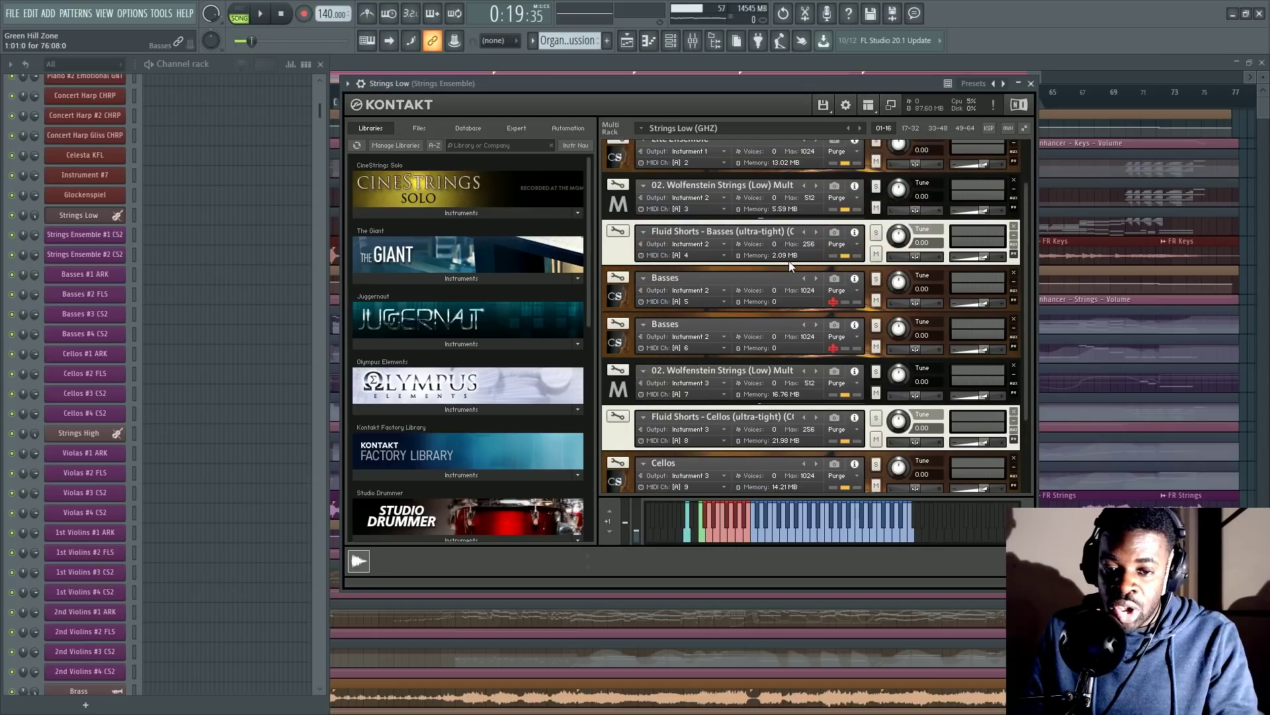
{"action": "scroll", "coordinate": [788, 260], "scroll_direction": "up", "scroll_amount": 1}
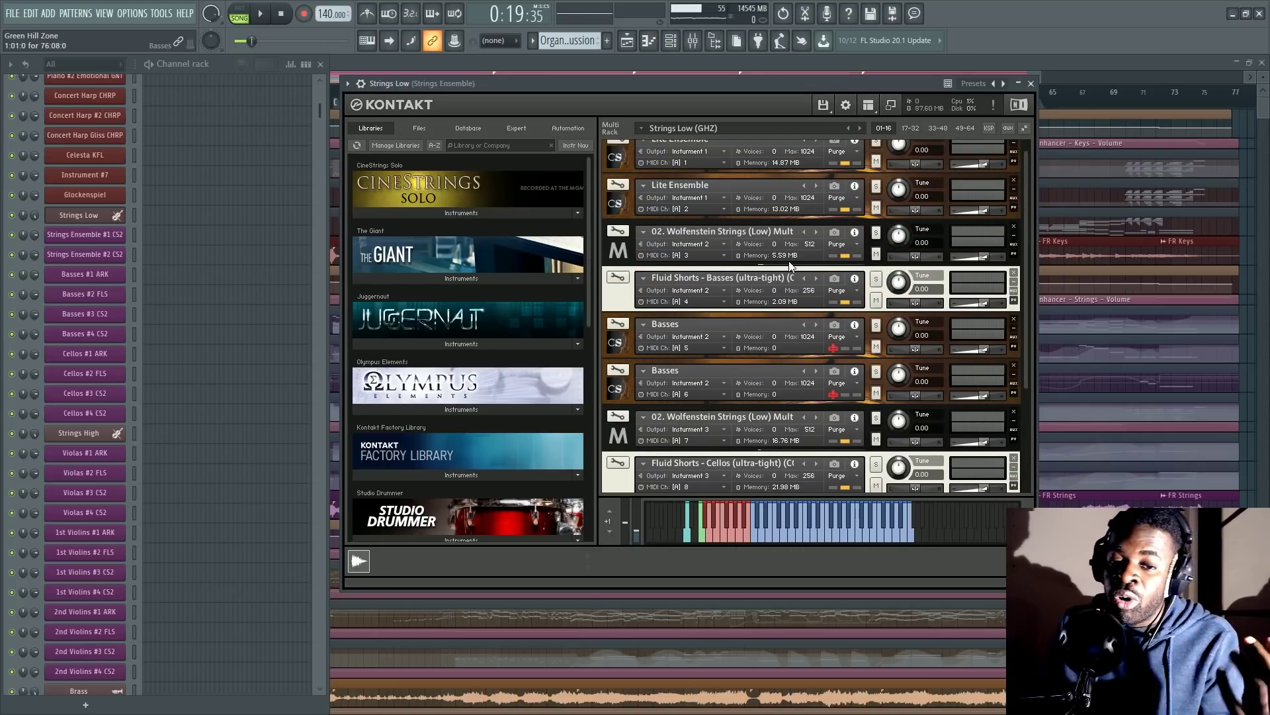
{"action": "scroll", "coordinate": [789, 261], "scroll_direction": "up", "scroll_amount": 1}
- Bring back the channel rack, reopen the Strings Low Kontakt instance for a look, and close its window
{"action": "left_click", "coordinate": [642, 71]}
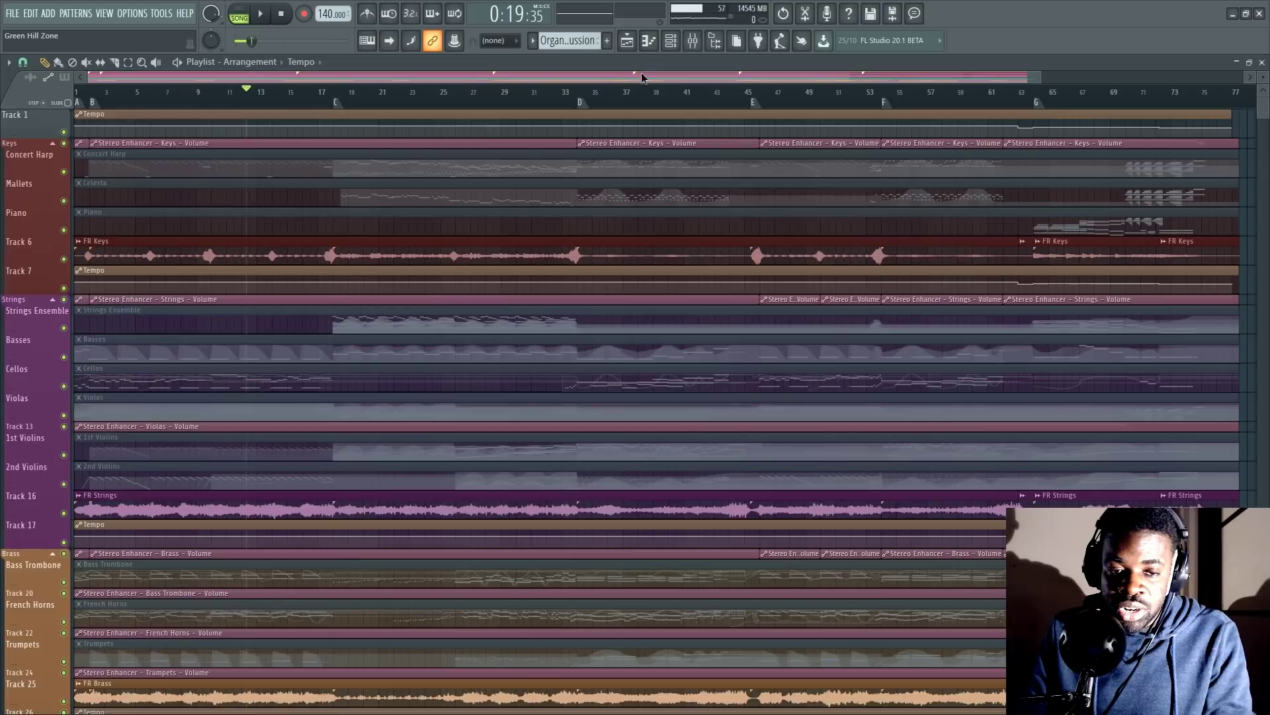
{"action": "scroll", "coordinate": [641, 77], "scroll_direction": "down", "scroll_amount": 2}
{"action": "key", "text": "F6"}
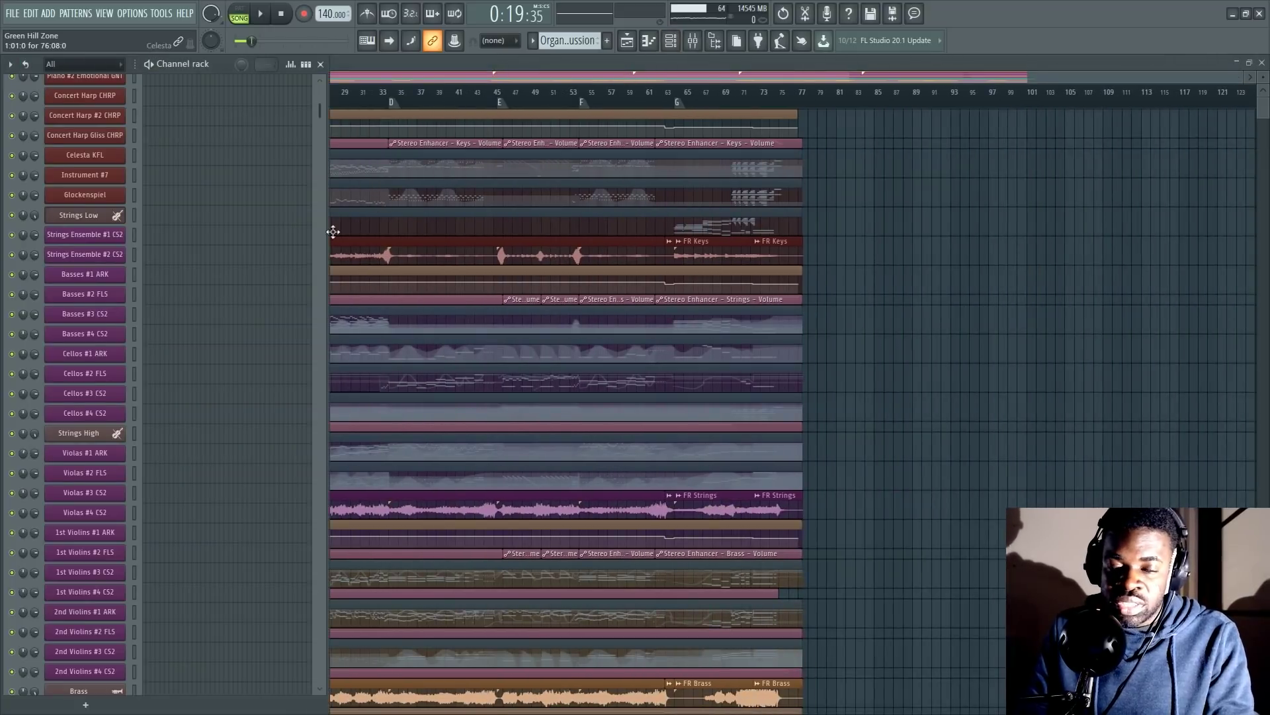
{"action": "left_click", "coordinate": [87, 221]}
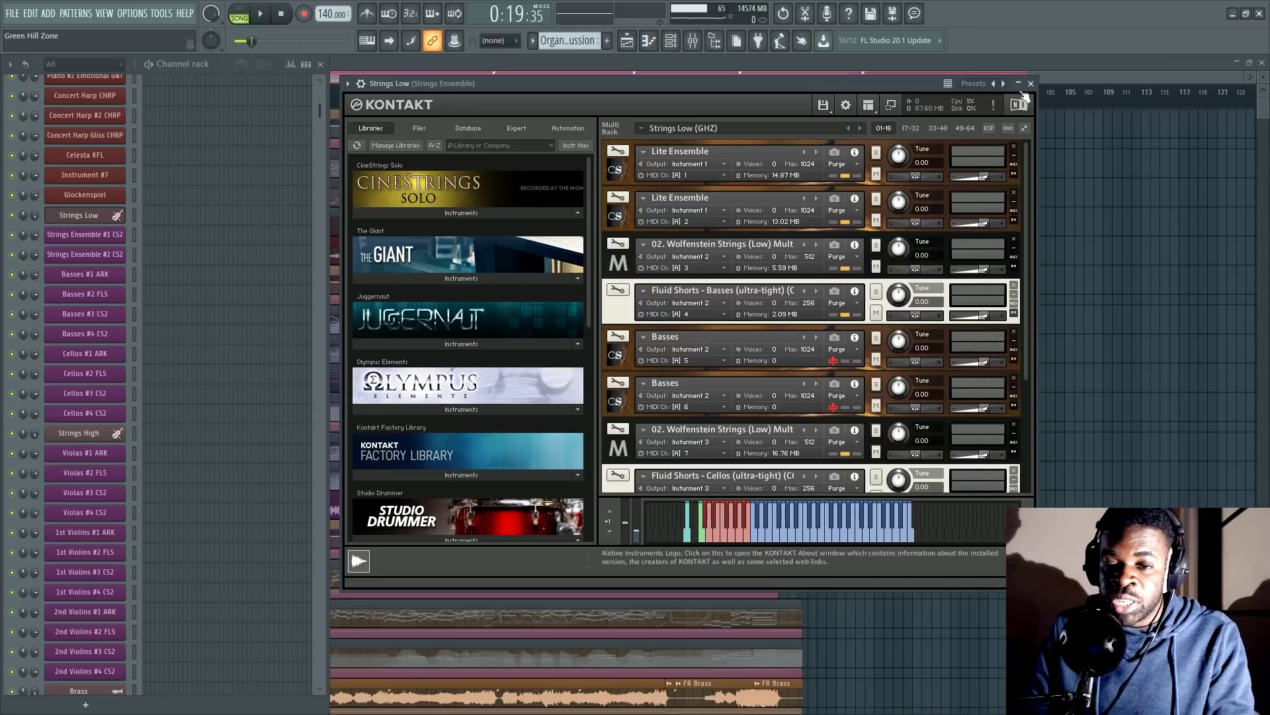
{"action": "left_click", "coordinate": [1031, 84]}
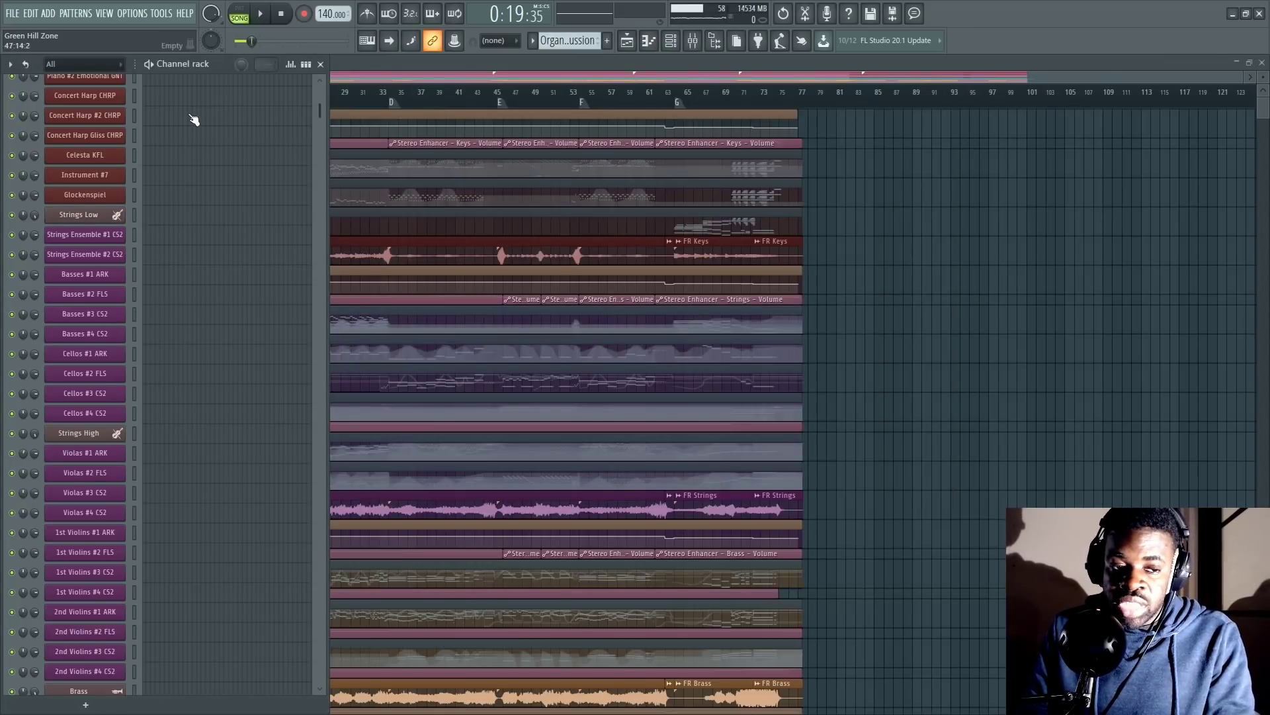
- Look through the instrument channels in the channel rack and the MIDI and rendered audio tracks in the playlist
{"action": "scroll", "coordinate": [196, 281], "scroll_direction": "down", "scroll_amount": 15}
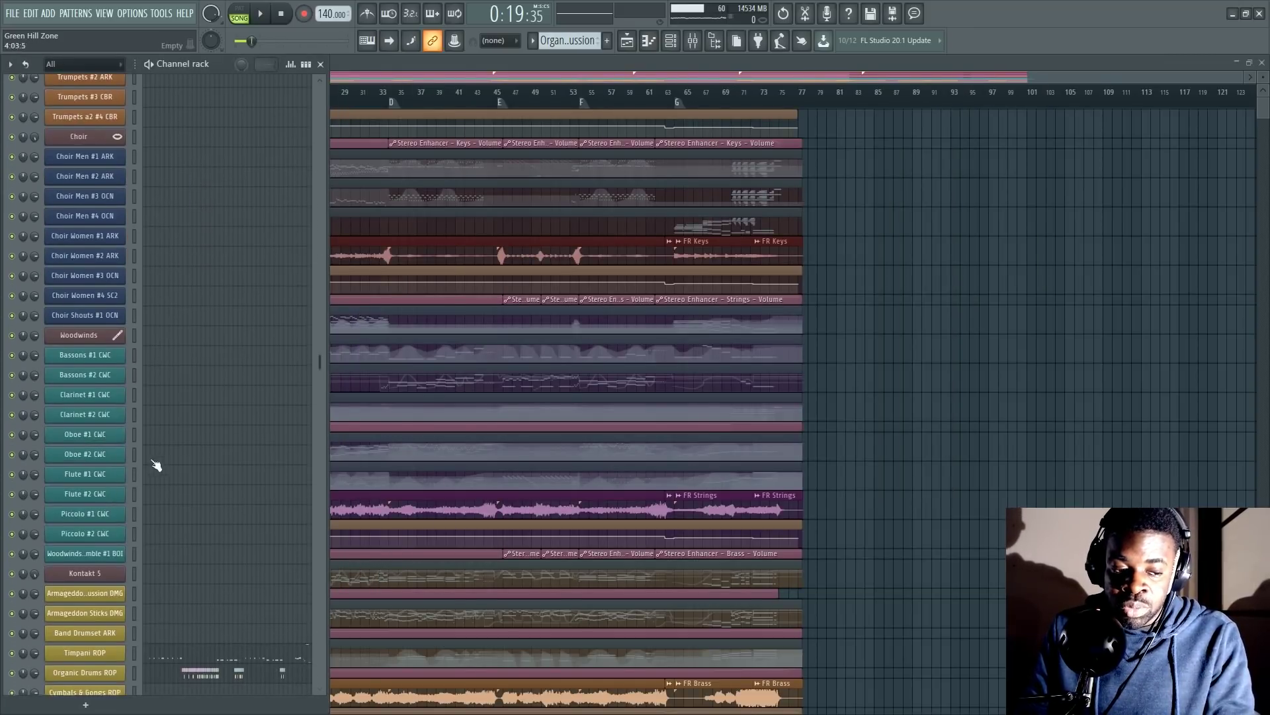
{"action": "scroll", "coordinate": [137, 542], "scroll_direction": "up", "scroll_amount": 15}
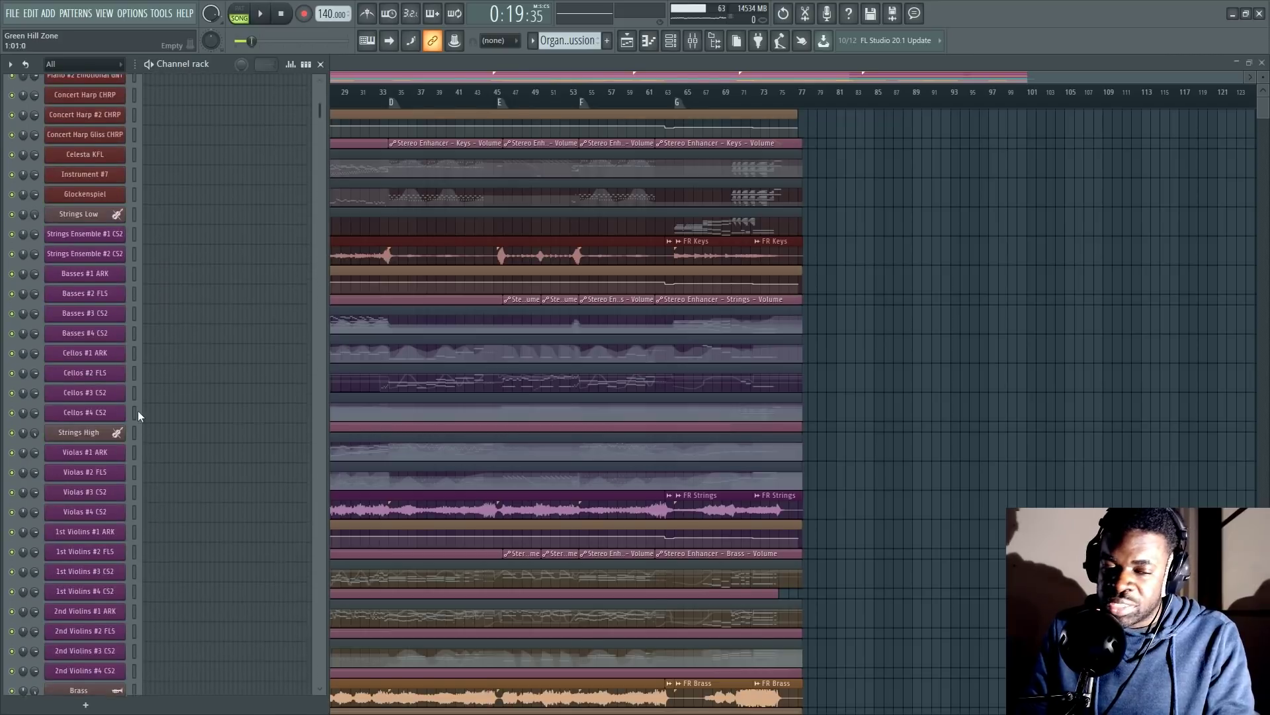
{"action": "scroll", "coordinate": [137, 415], "scroll_direction": "up", "scroll_amount": 3}
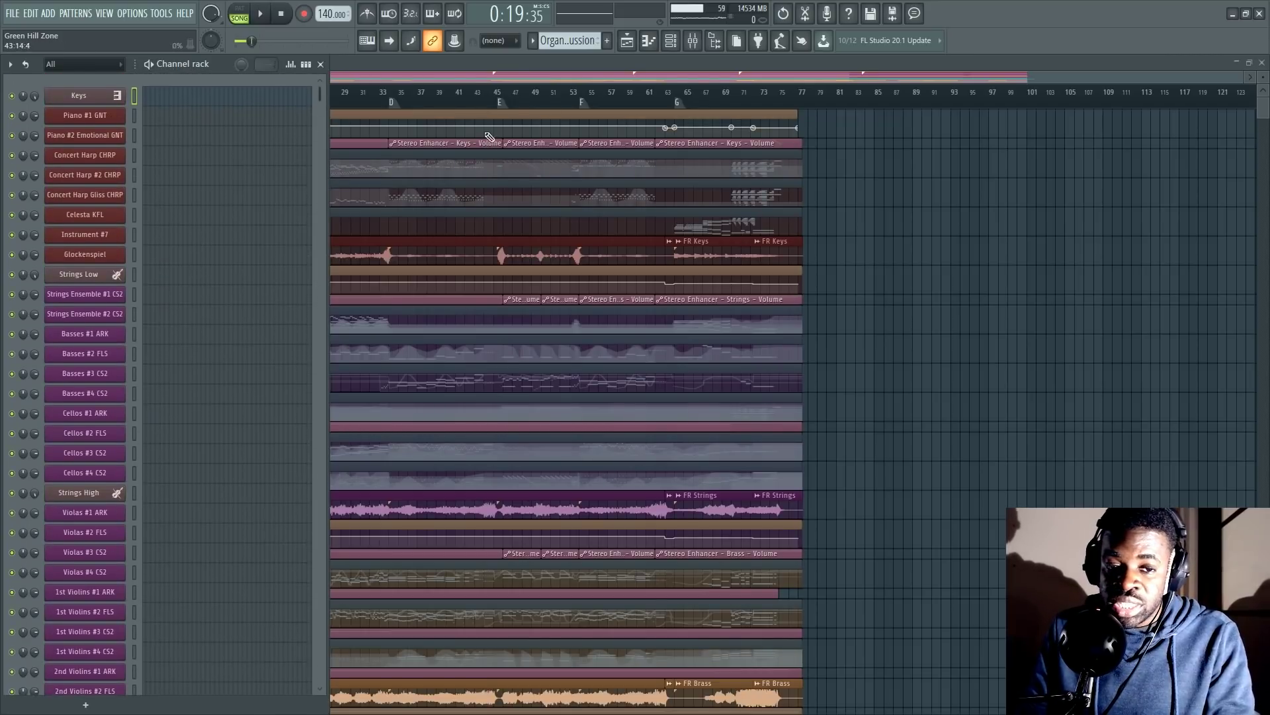
{"action": "scroll", "coordinate": [500, 99], "scroll_direction": "up", "scroll_amount": 3}
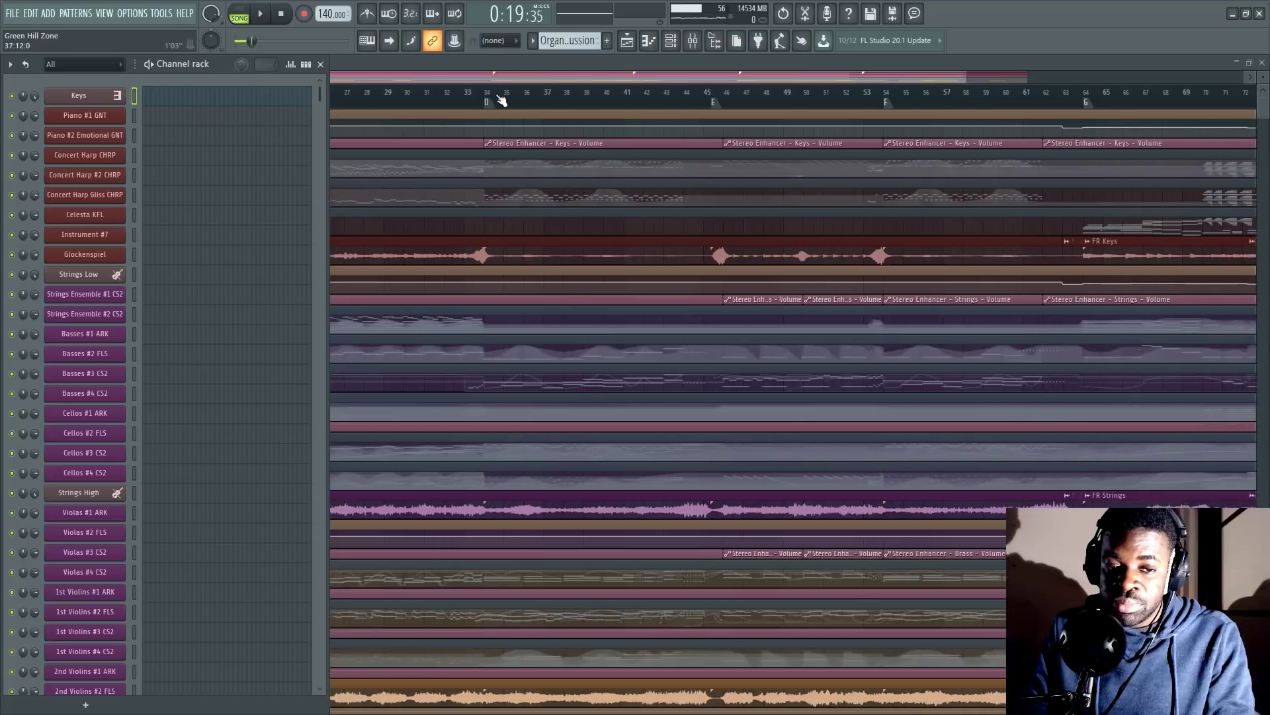
{"action": "key", "text": "F6"}
{"action": "scroll", "coordinate": [501, 100], "scroll_direction": "down", "scroll_amount": 2}
{"action": "key", "text": "F6"}
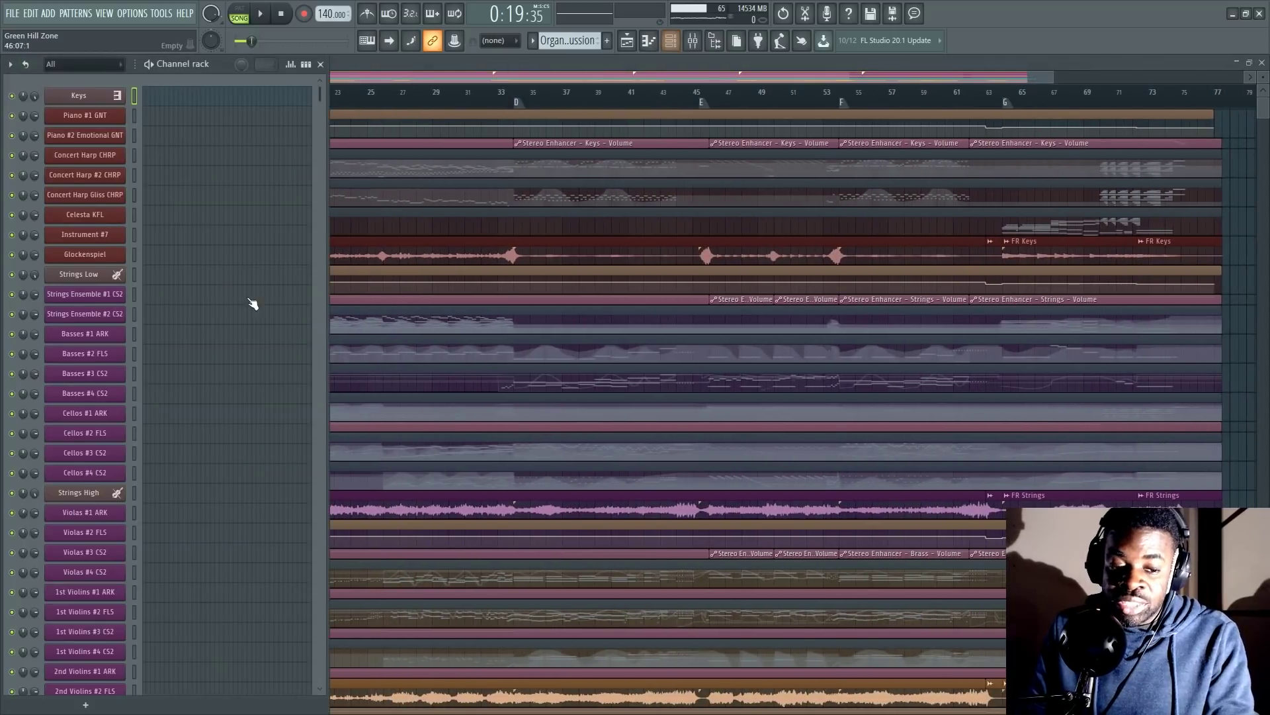
{"action": "scroll", "coordinate": [680, 93], "scroll_direction": "down", "scroll_amount": 1}
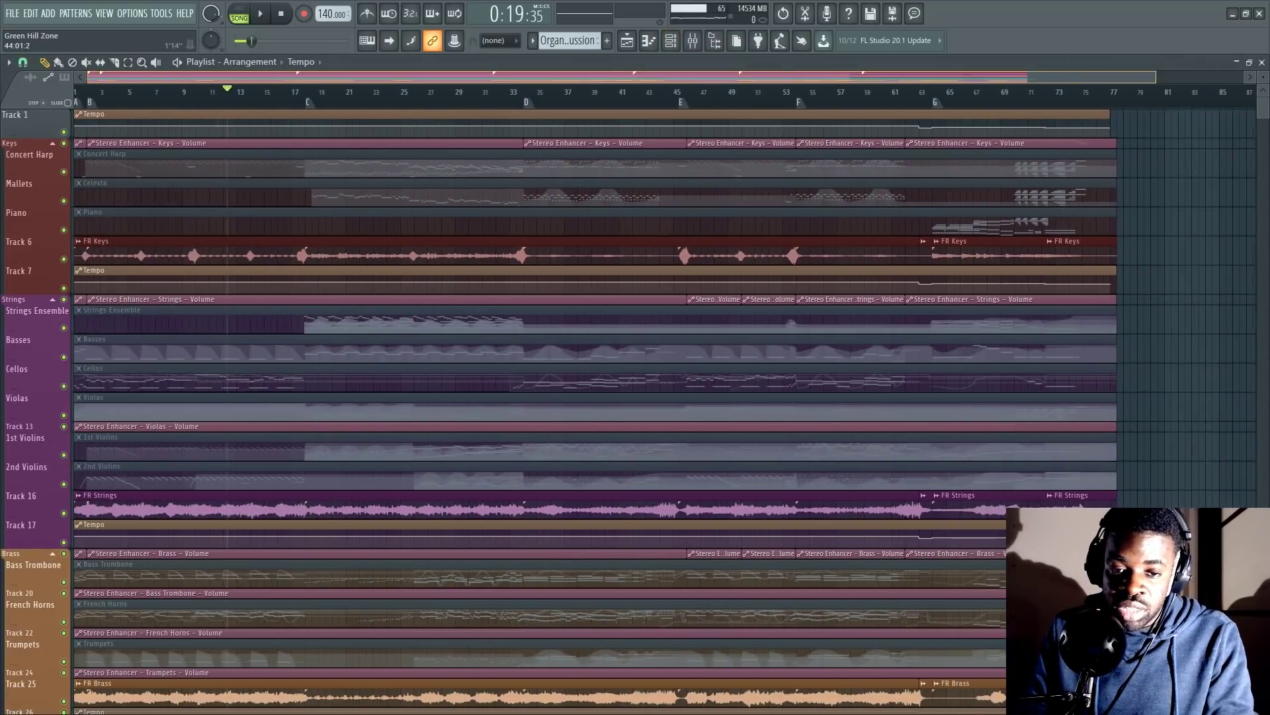
{"action": "left_click", "coordinate": [471, 263]}
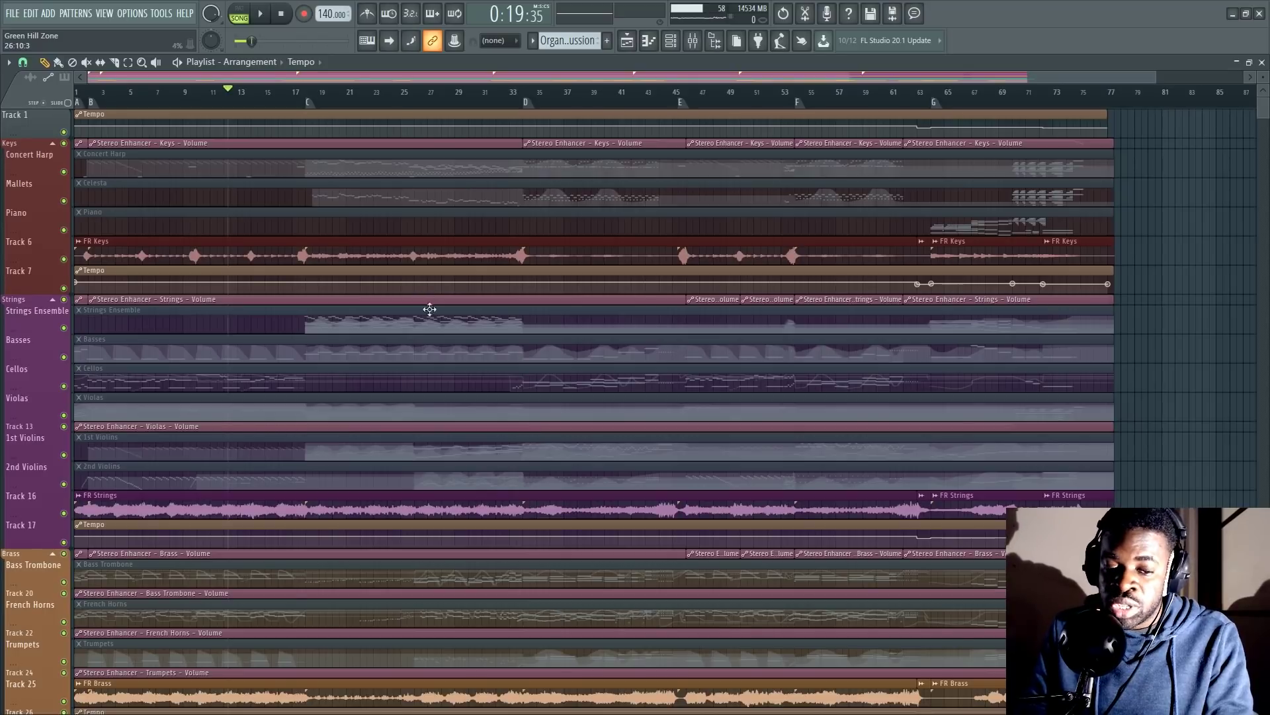
{"action": "scroll", "coordinate": [403, 378], "scroll_direction": "down", "scroll_amount": 10}
{"action": "key", "text": "F6"}
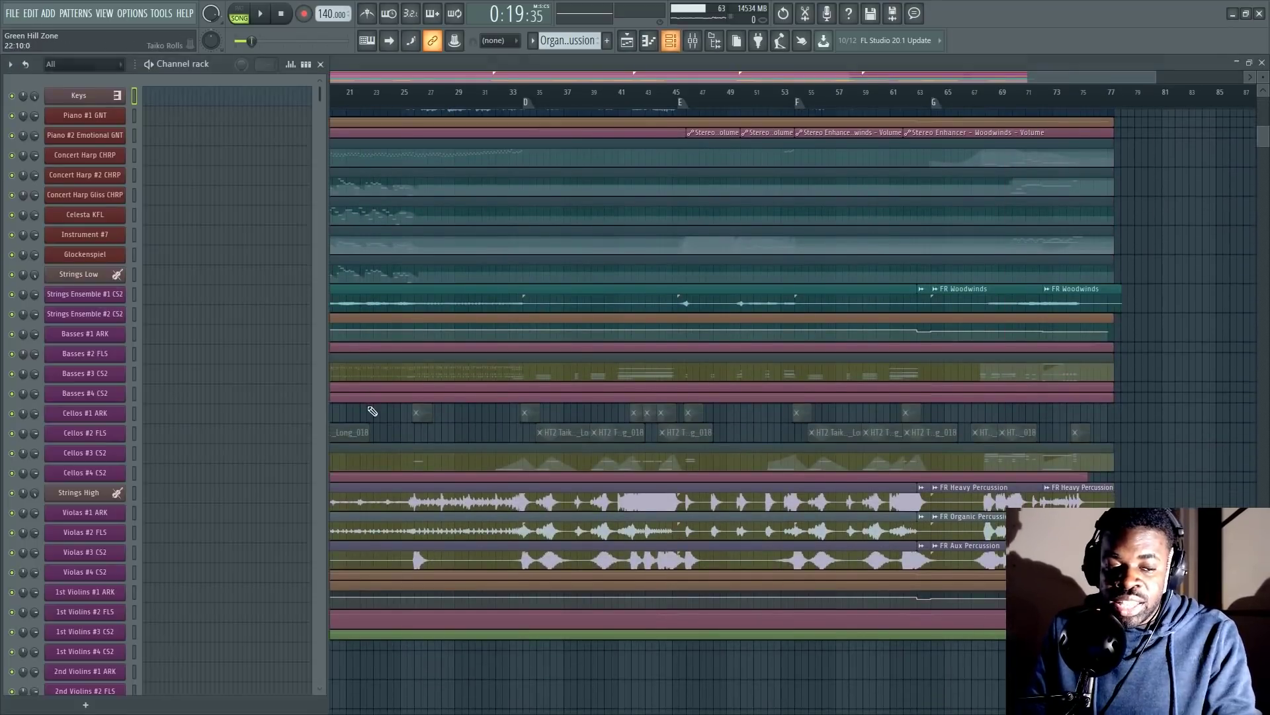
{"action": "scroll", "coordinate": [170, 334], "scroll_direction": "down", "scroll_amount": 15}
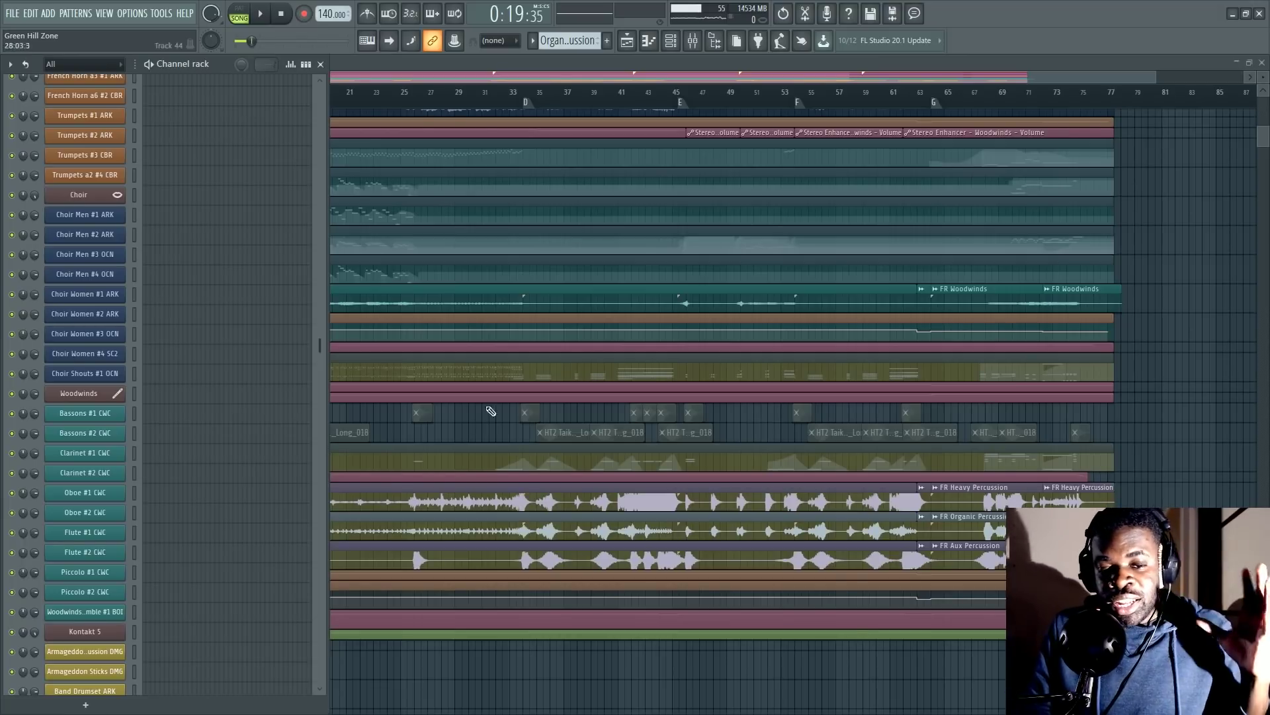
- Delete a clip near the end of the playlist's woodwinds tracks and undo the deletion
{"action": "right_click", "coordinate": [1082, 305]}
{"action": "key", "text": "ctrl+z"}
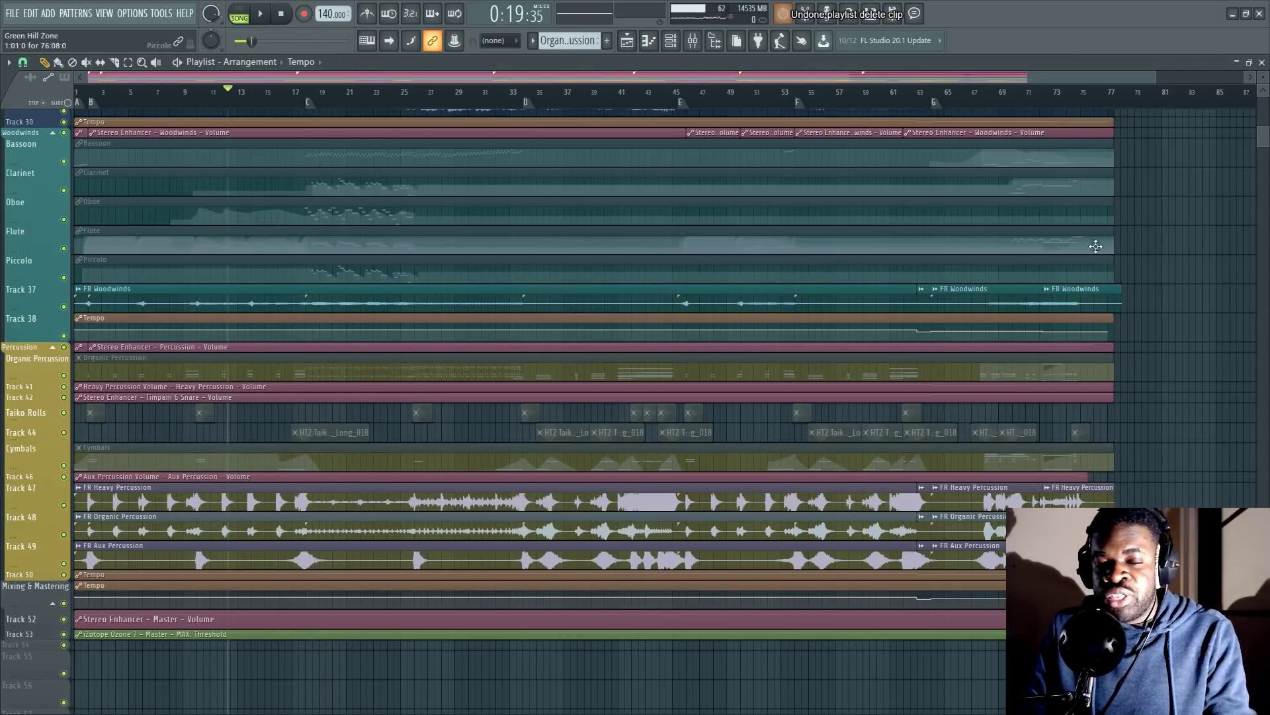
- Look over the woodwinds and percussion tracks, and open the Keys channel's instrument from the channel rack
{"action": "scroll", "coordinate": [578, 94], "scroll_direction": "up", "scroll_amount": 3}
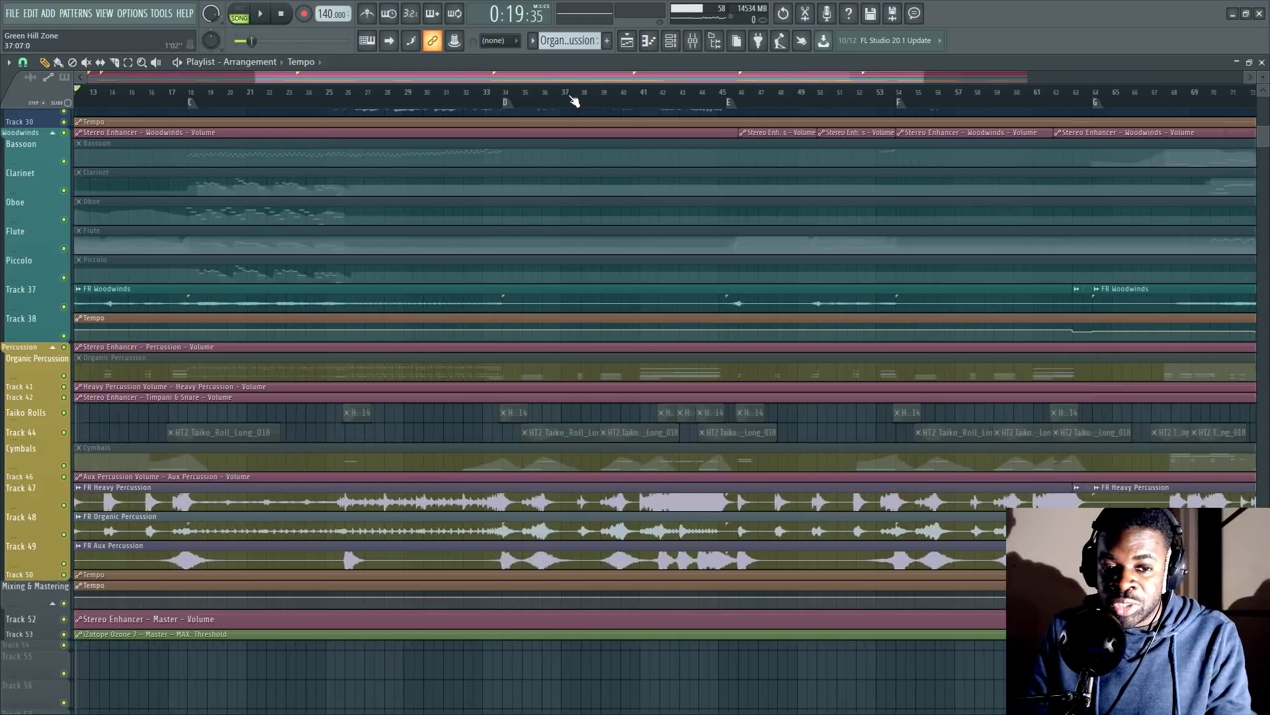
{"action": "left_click_drag", "start_coordinate": [626, 78], "coordinate": [492, 74]}
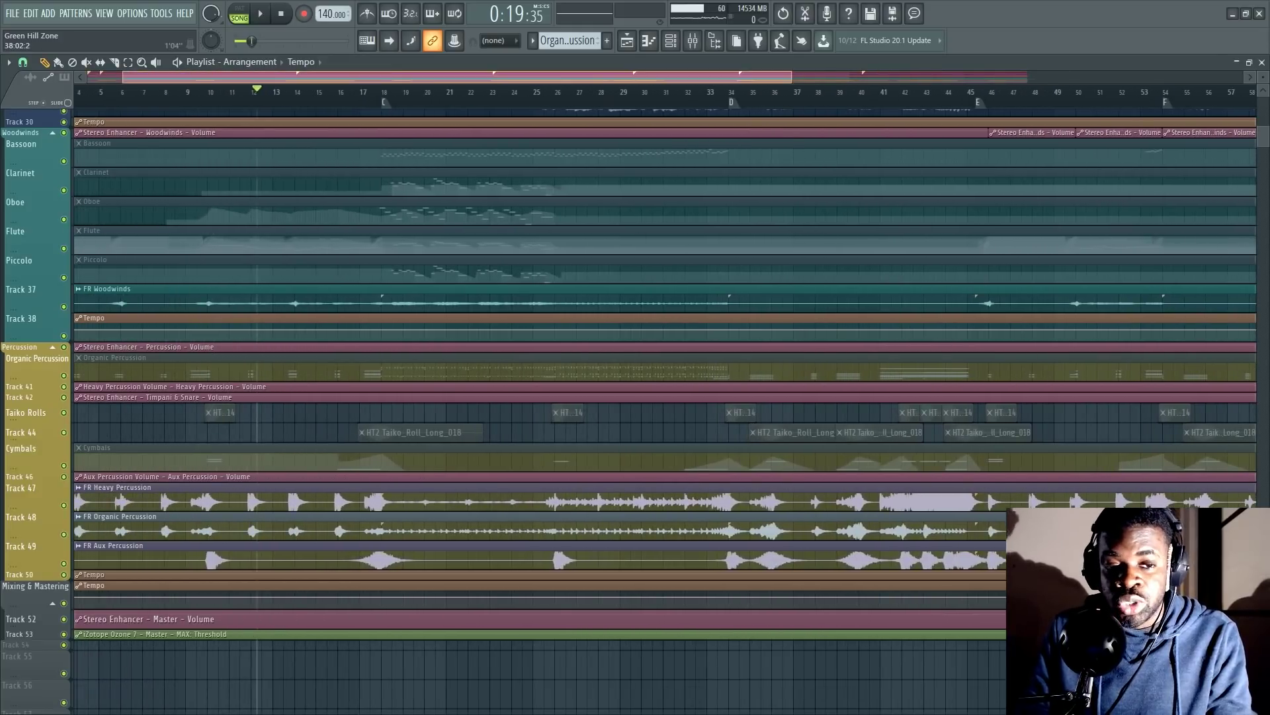
{"action": "scroll", "coordinate": [491, 75], "scroll_direction": "down", "scroll_amount": 3}
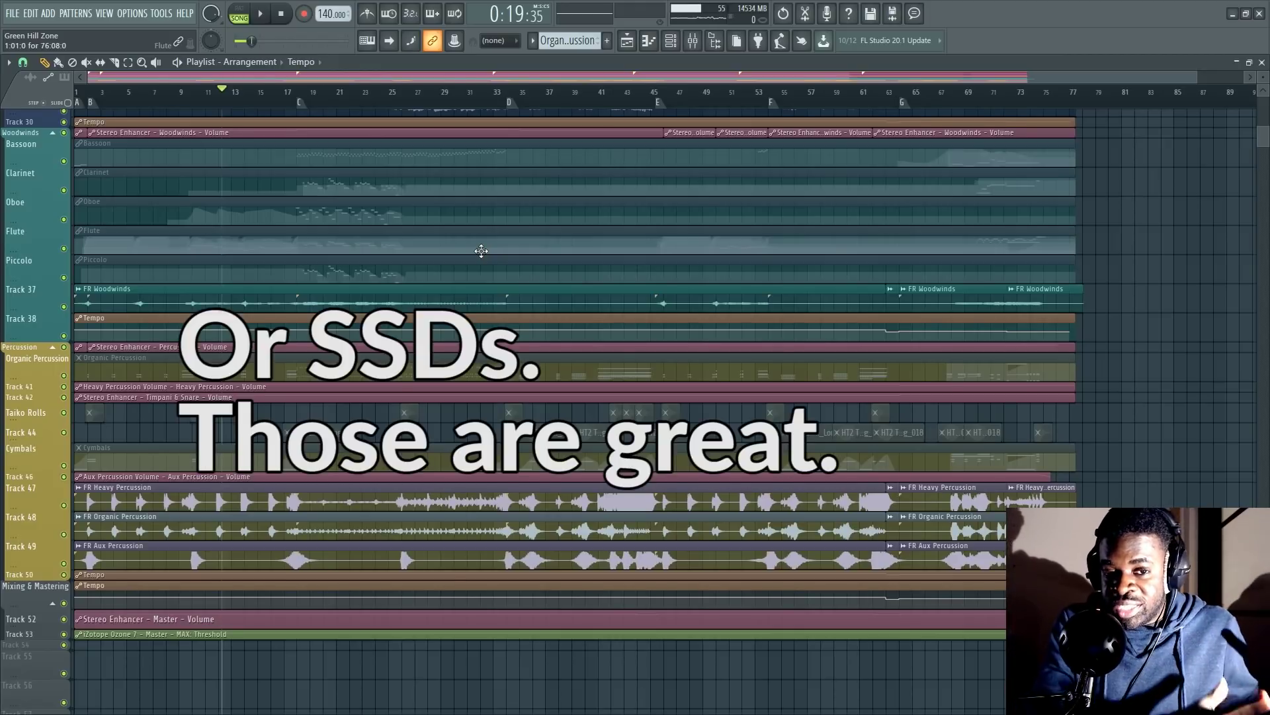
{"action": "key", "text": "F6"}
{"action": "scroll", "coordinate": [73, 218], "scroll_direction": "up", "scroll_amount": 10}
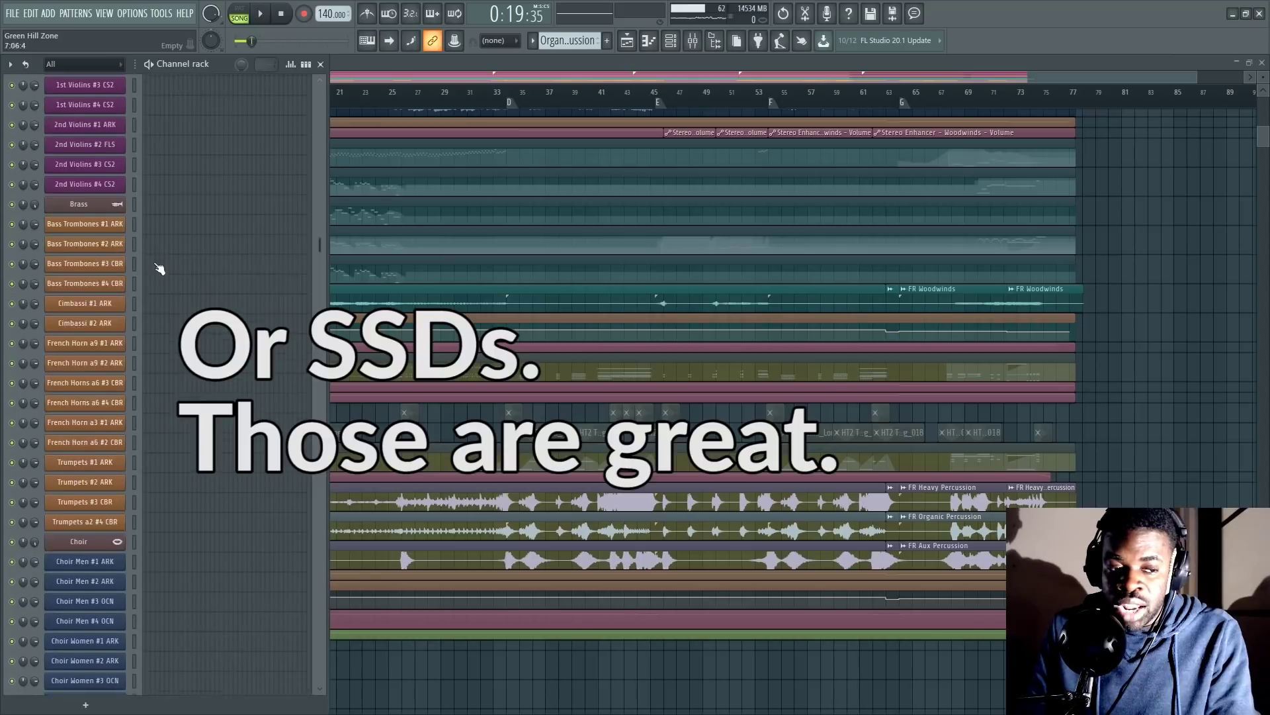
{"action": "left_click", "coordinate": [82, 97]}
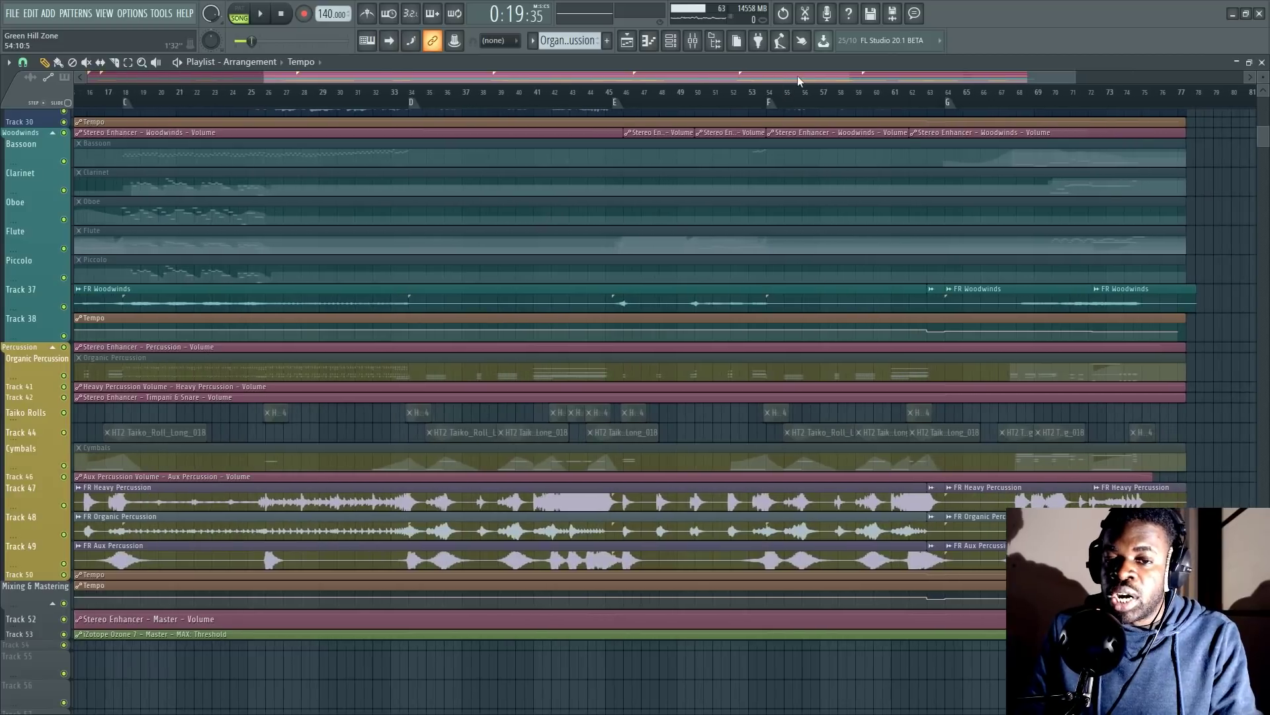
{"action": "left_click_drag", "start_coordinate": [797, 77], "coordinate": [617, 76]}
{"action": "scroll", "coordinate": [604, 210], "scroll_direction": "up", "scroll_amount": 8}
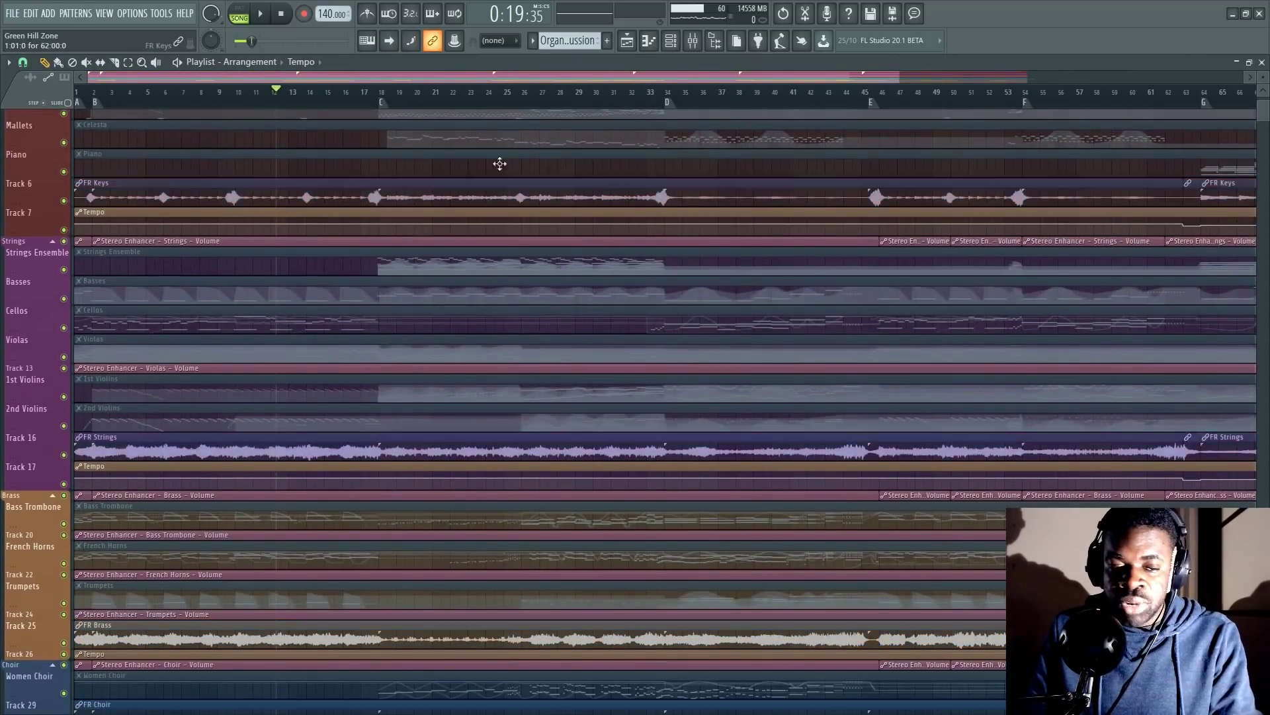
{"action": "scroll", "coordinate": [492, 159], "scroll_direction": "down", "scroll_amount": 2}
{"action": "scroll", "coordinate": [336, 224], "scroll_direction": "up", "scroll_amount": 2}
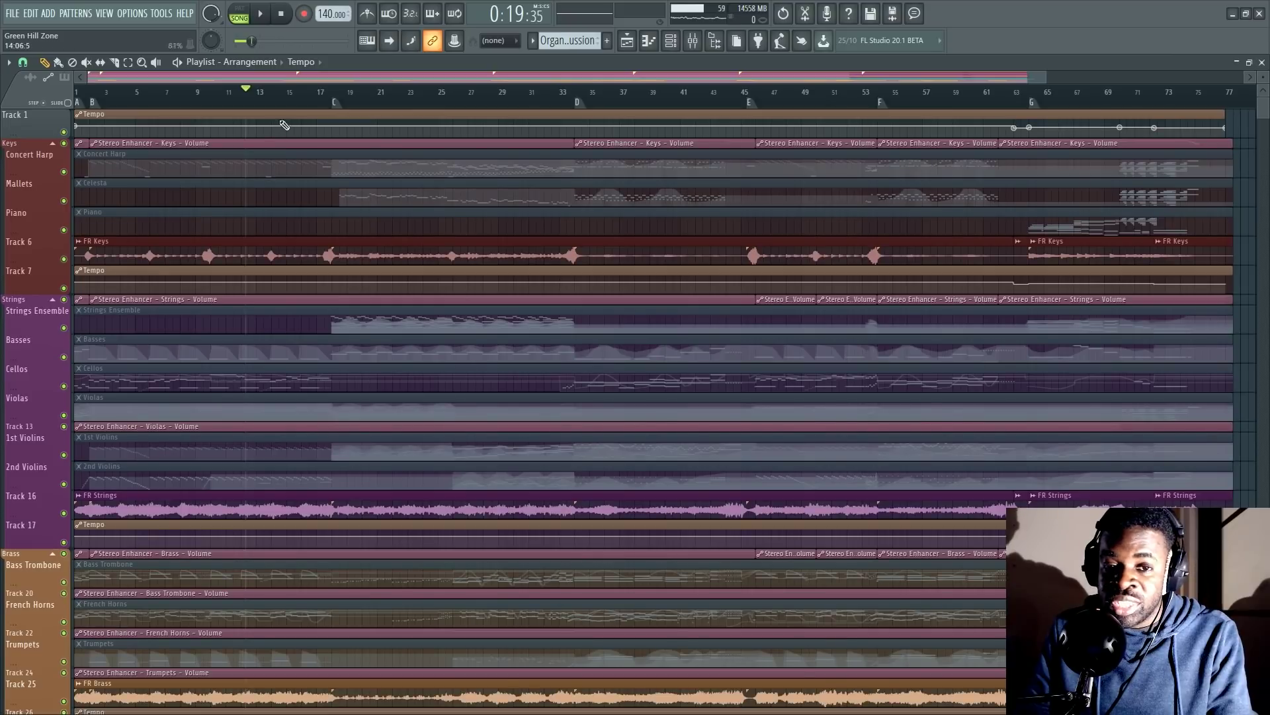
{"action": "scroll", "coordinate": [298, 91], "scroll_direction": "down", "scroll_amount": 1}
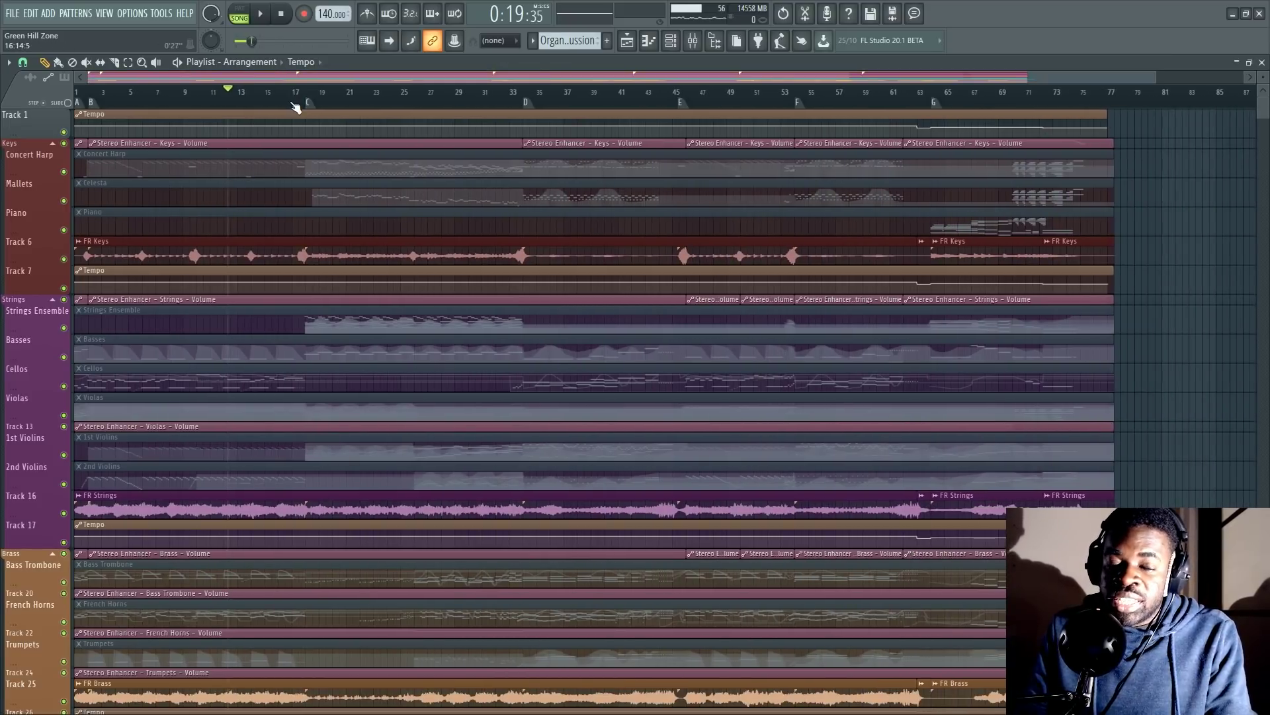
{"action": "scroll", "coordinate": [298, 93], "scroll_direction": "up", "scroll_amount": 2}
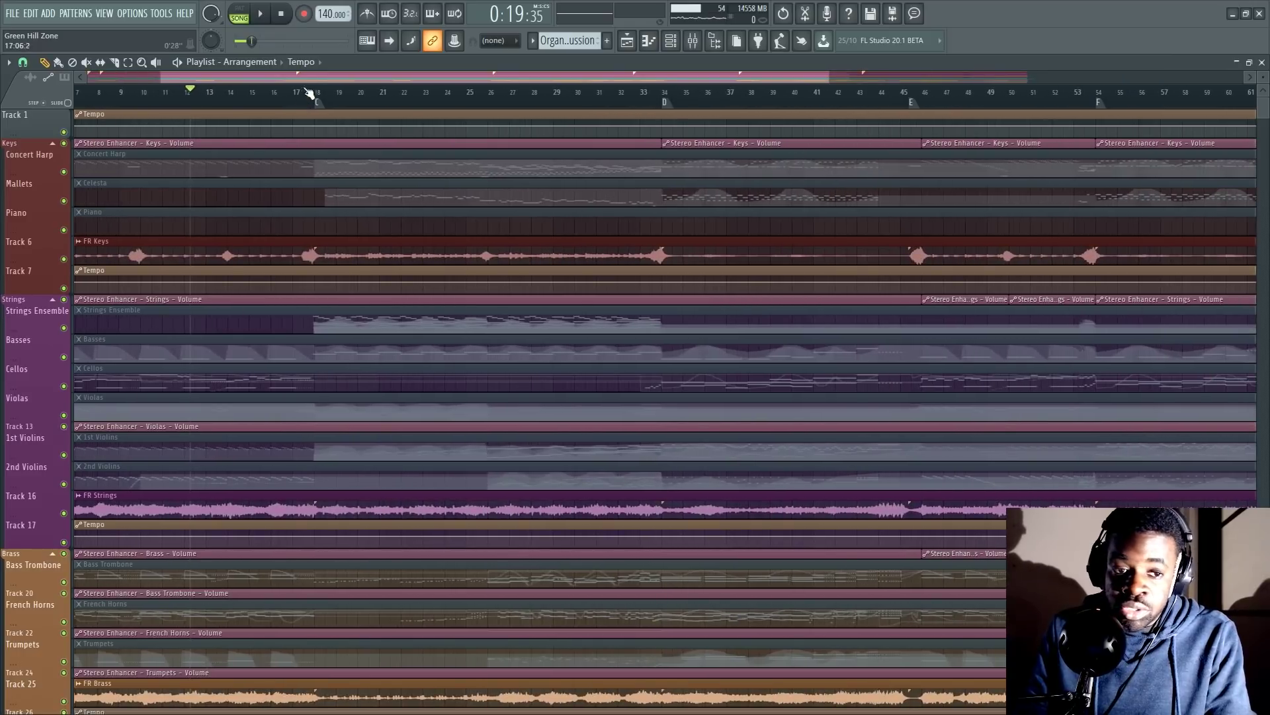
{"action": "scroll", "coordinate": [272, 405], "scroll_direction": "down", "scroll_amount": 10}
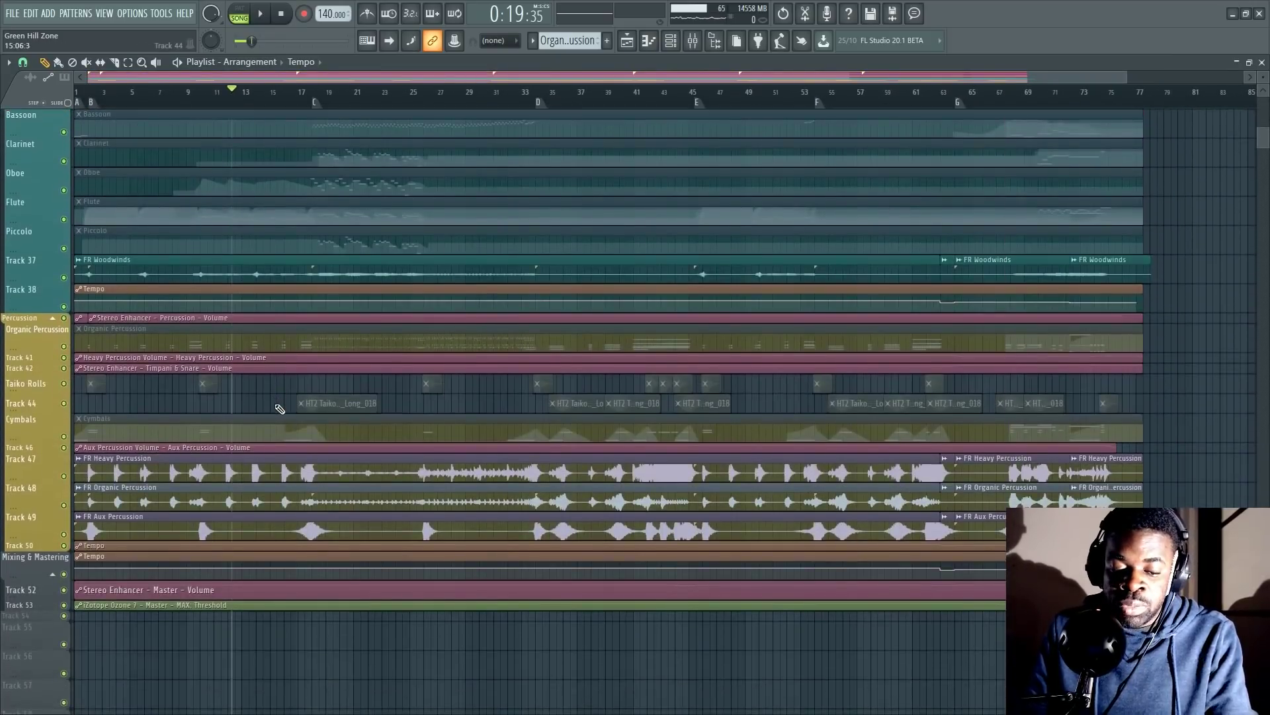
- Bring back the channel rack, open the settings, and look through the project's timebase (PPQ) options
{"action": "key", "text": "F6"}
{"action": "left_click", "coordinate": [132, 13]}
{"action": "left_click", "coordinate": [149, 27]}
{"action": "left_click", "coordinate": [728, 152]}
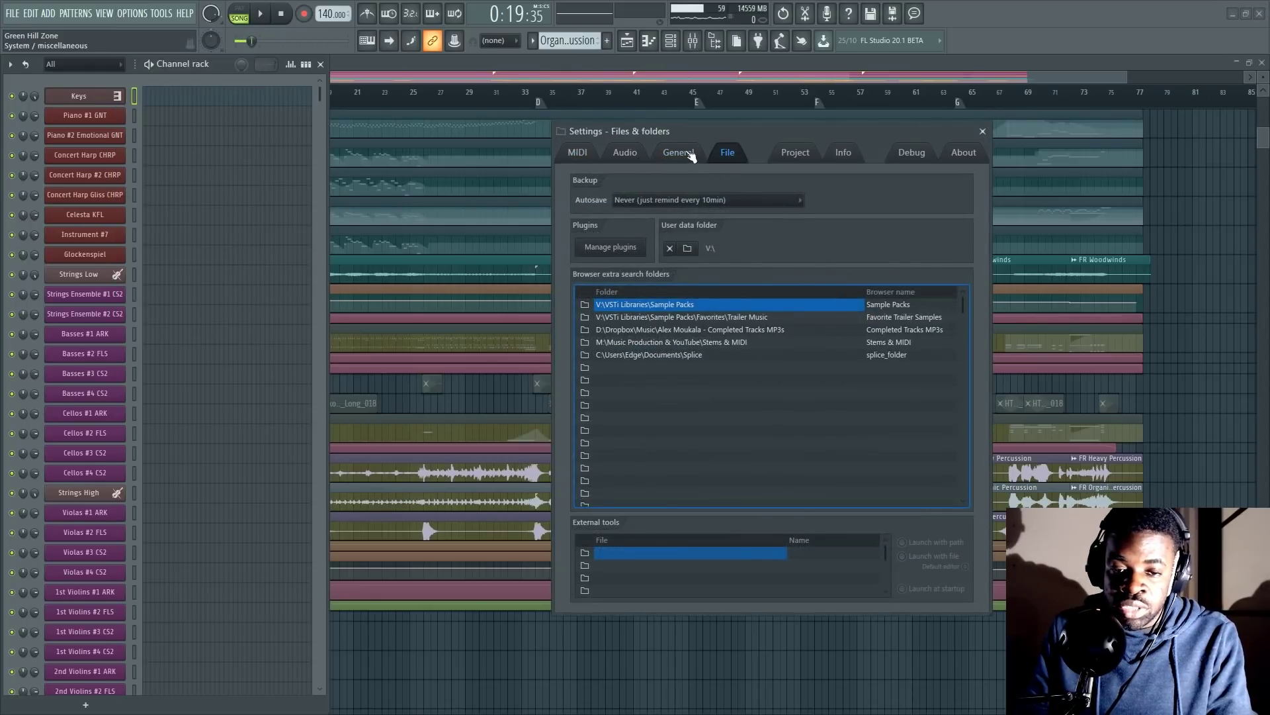
{"action": "left_click", "coordinate": [679, 153]}
{"action": "left_click", "coordinate": [795, 152]}
{"action": "left_click", "coordinate": [842, 265]}
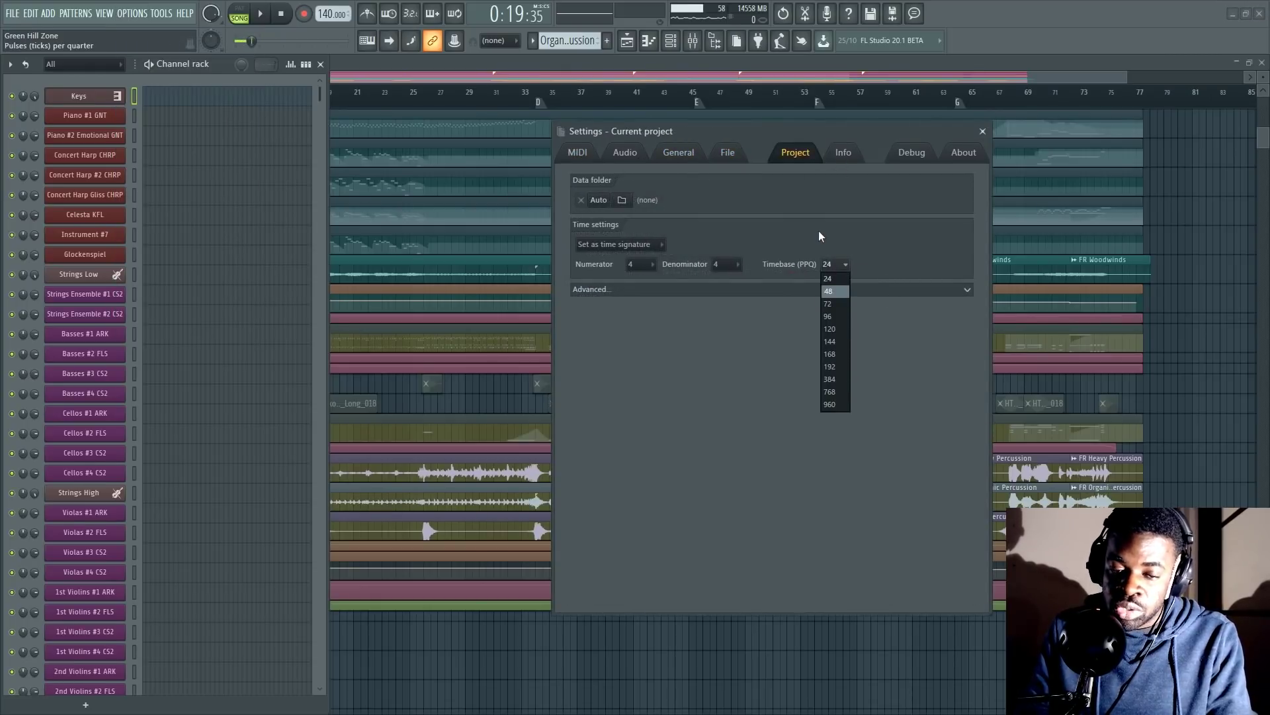
{"action": "left_click", "coordinate": [846, 231]}
- Check the ASIO panel in the audio settings, enable Smart disable, and close the settings
{"action": "left_click", "coordinate": [578, 153]}
{"action": "left_click", "coordinate": [625, 152]}
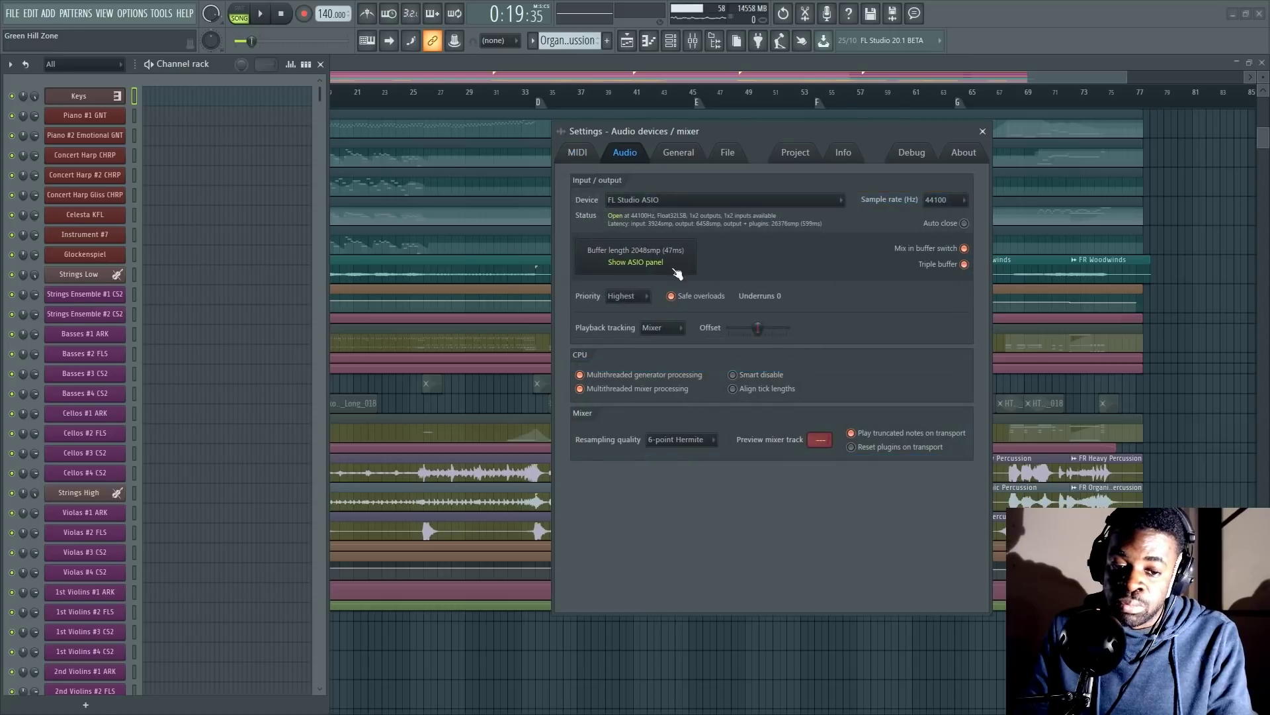
{"action": "left_click", "coordinate": [635, 262]}
{"action": "left_click", "coordinate": [866, 269]}
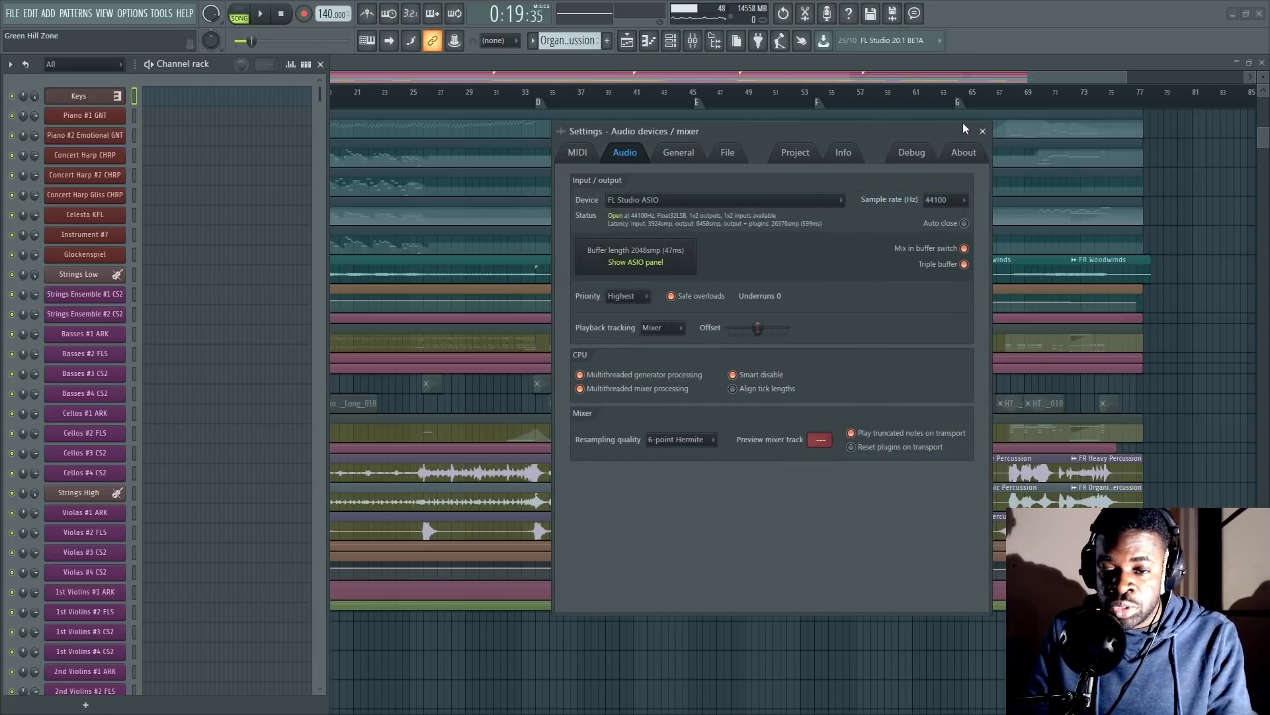
{"action": "left_click", "coordinate": [983, 131]}
- Look over the playlist tracks, then open the Keys channel's Kontakt instrument from the channel rack
{"action": "scroll", "coordinate": [939, 312], "scroll_direction": "up", "scroll_amount": 1}
{"action": "key", "text": "F6"}
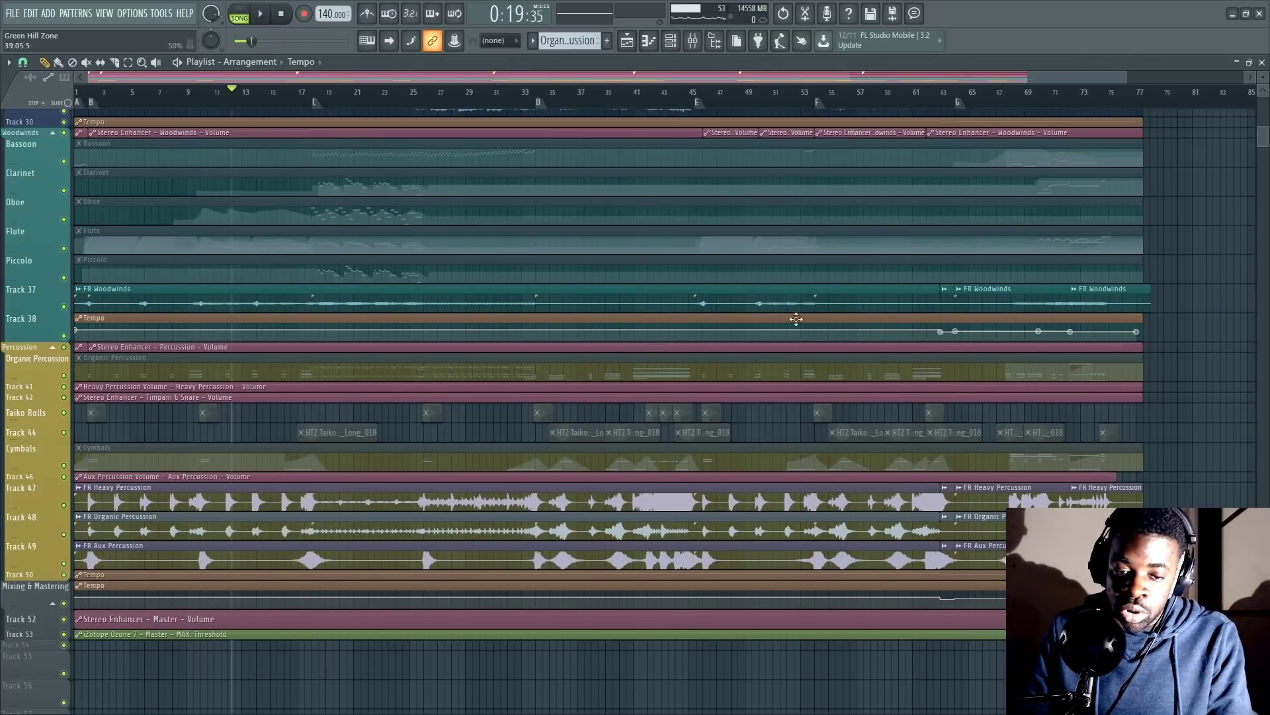
{"action": "scroll", "coordinate": [571, 272], "scroll_direction": "up", "scroll_amount": 5}
{"action": "scroll", "coordinate": [571, 273], "scroll_direction": "up", "scroll_amount": 5}
{"action": "key", "text": "F6"}
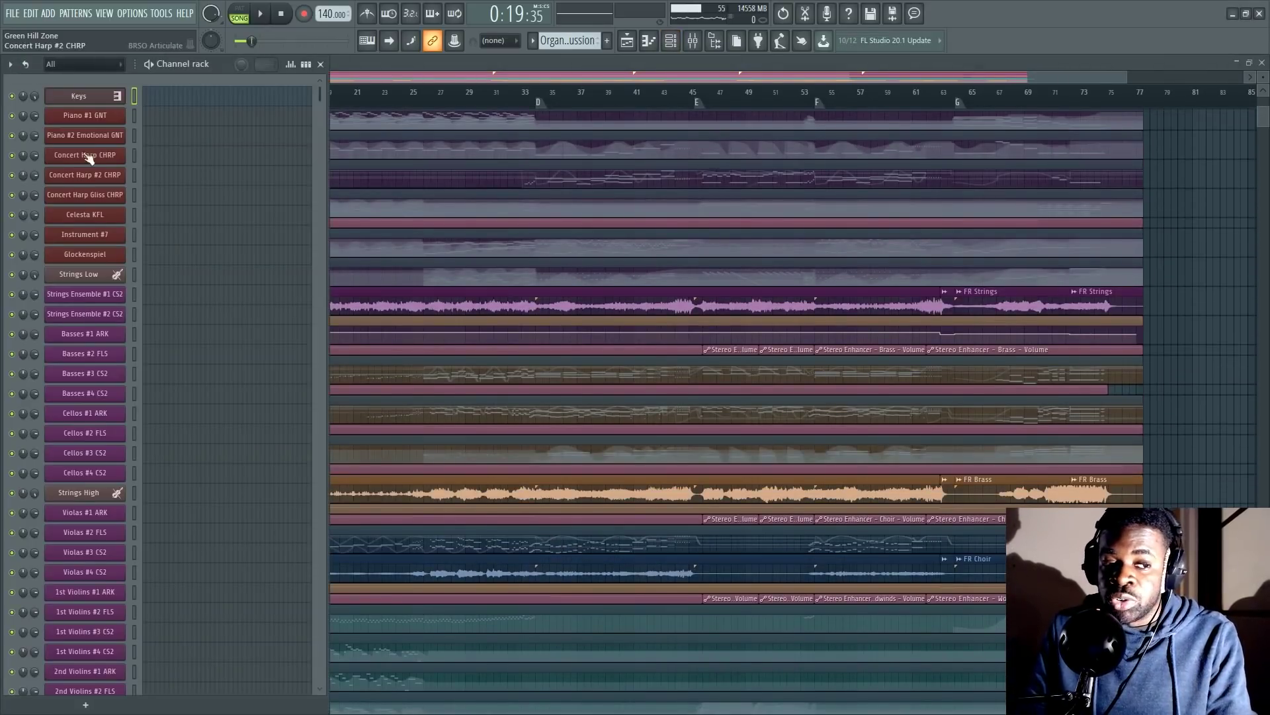
{"action": "left_click", "coordinate": [84, 95]}
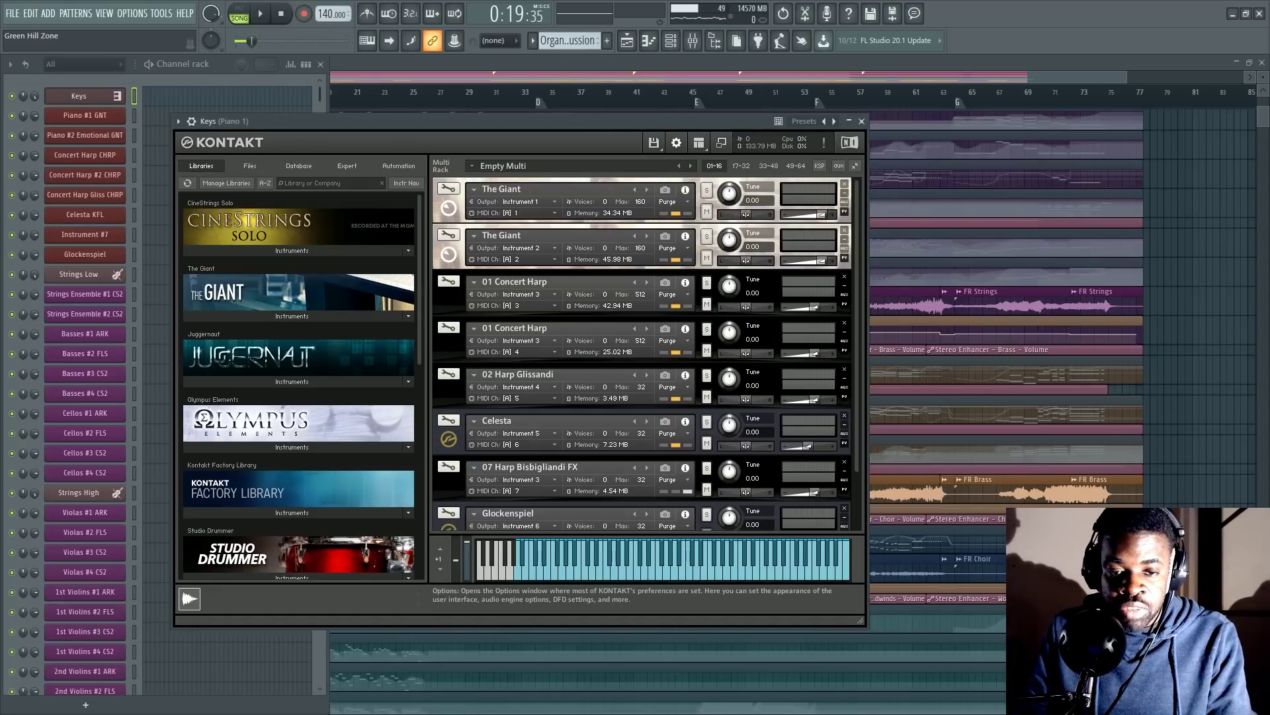
- Look through Kontakt's options up to the instrument preload buffer size, and close the options and the instrument window
{"action": "left_click", "coordinate": [676, 142]}
{"action": "left_click", "coordinate": [464, 304]}
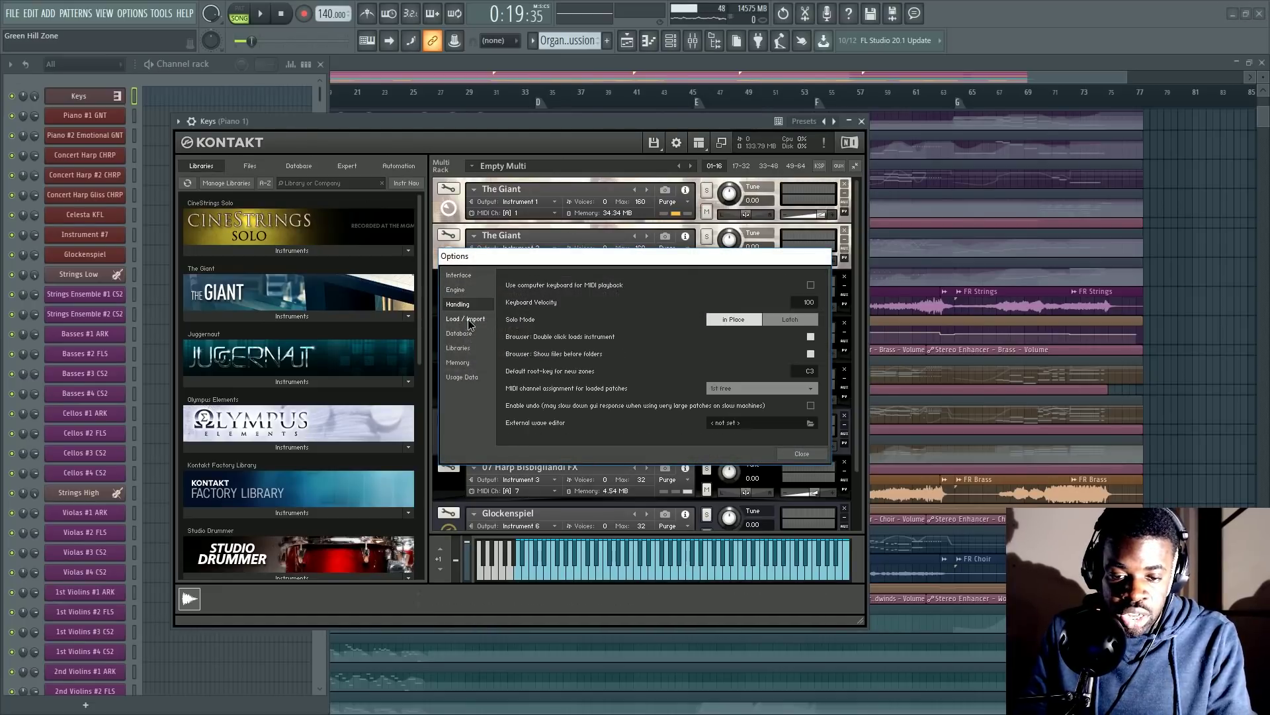
{"action": "left_click", "coordinate": [465, 319]}
{"action": "left_click", "coordinate": [464, 333]}
{"action": "left_click", "coordinate": [464, 348]}
{"action": "left_click", "coordinate": [462, 363]}
{"action": "left_click", "coordinate": [461, 377]}
{"action": "left_click", "coordinate": [458, 363]}
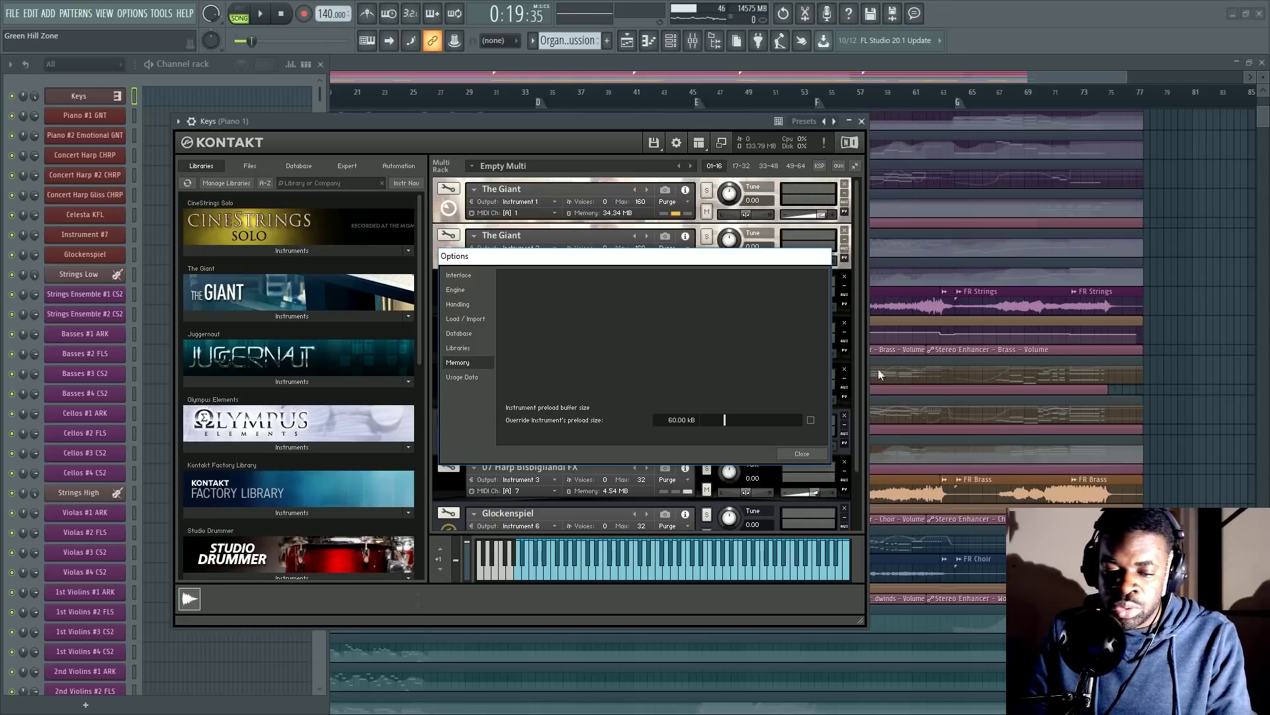
{"action": "left_click", "coordinate": [803, 454]}
{"action": "left_click", "coordinate": [861, 121]}
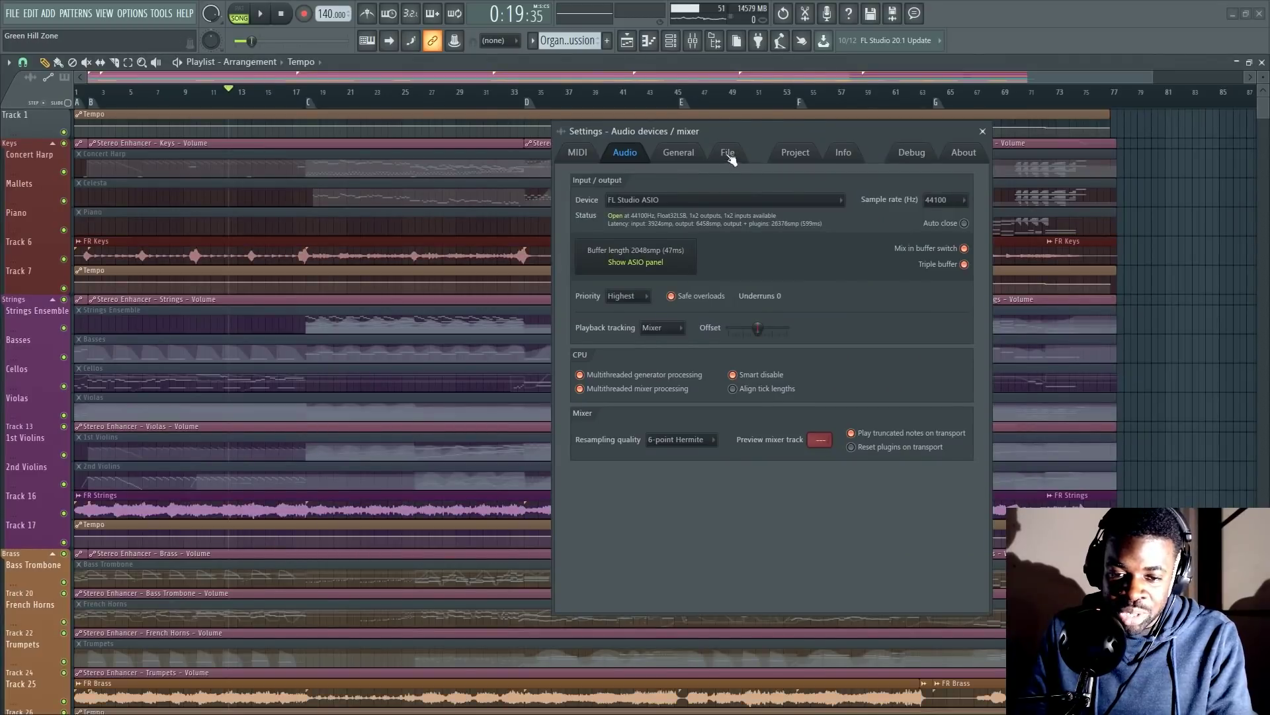
- Show the project's time settings and move the settings window aside to uncover the playlist
{"action": "left_click", "coordinate": [797, 153]}
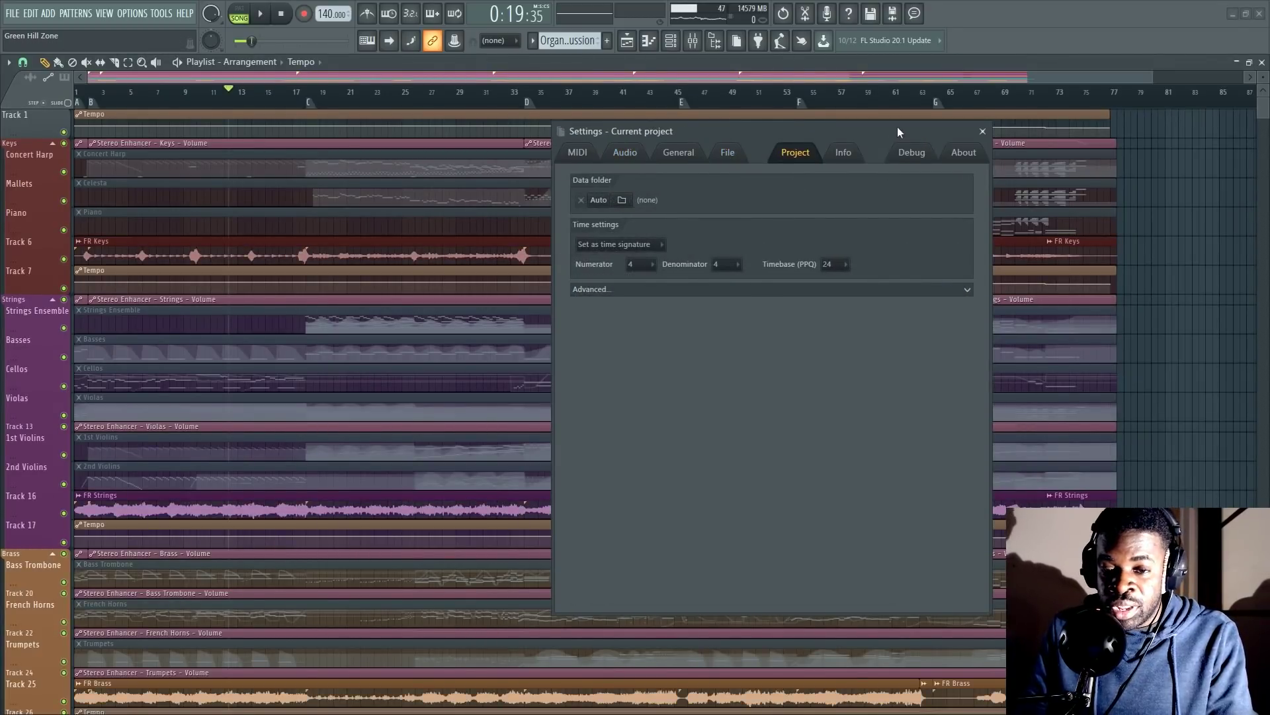
{"action": "left_click_drag", "start_coordinate": [883, 131], "coordinate": [384, 113]}
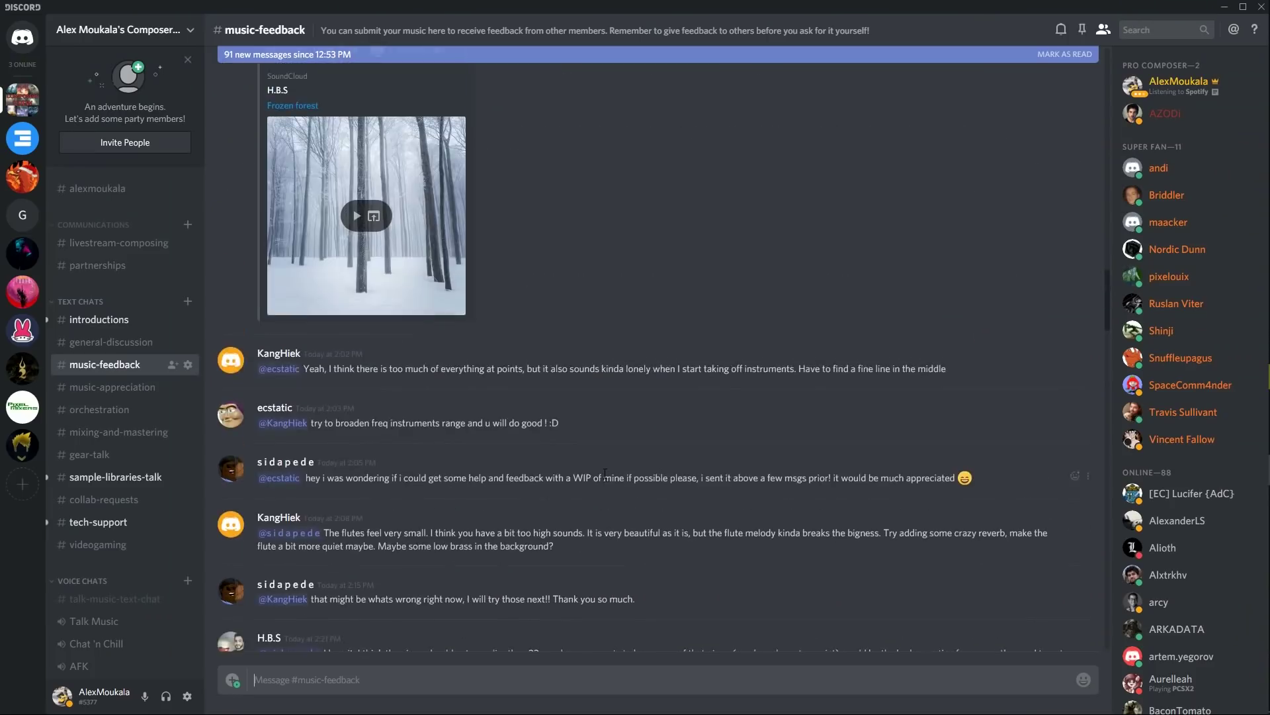
- Switch to Discord, scroll back through the music-feedback messages, and open the orchestration channel
{"action": "scroll", "coordinate": [565, 474], "scroll_direction": "up", "scroll_amount": 10}
{"action": "scroll", "coordinate": [562, 472], "scroll_direction": "up", "scroll_amount": 15}
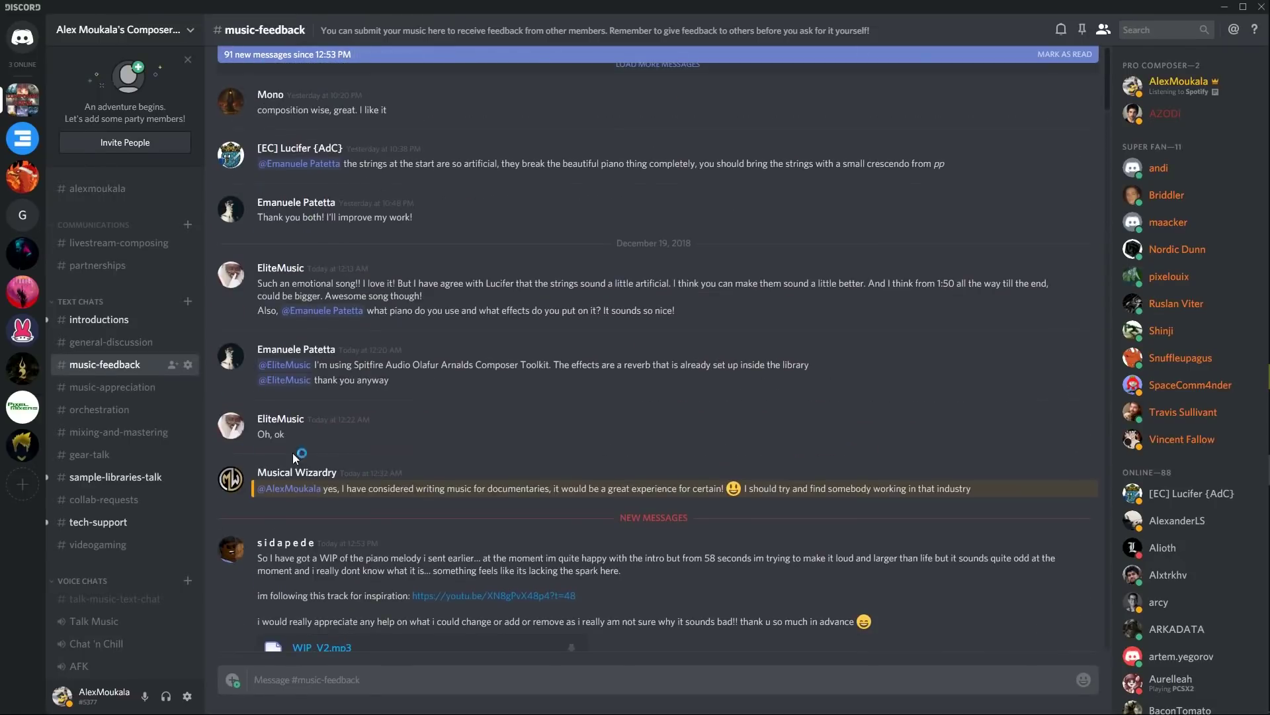
{"action": "left_click", "coordinate": [92, 413]}
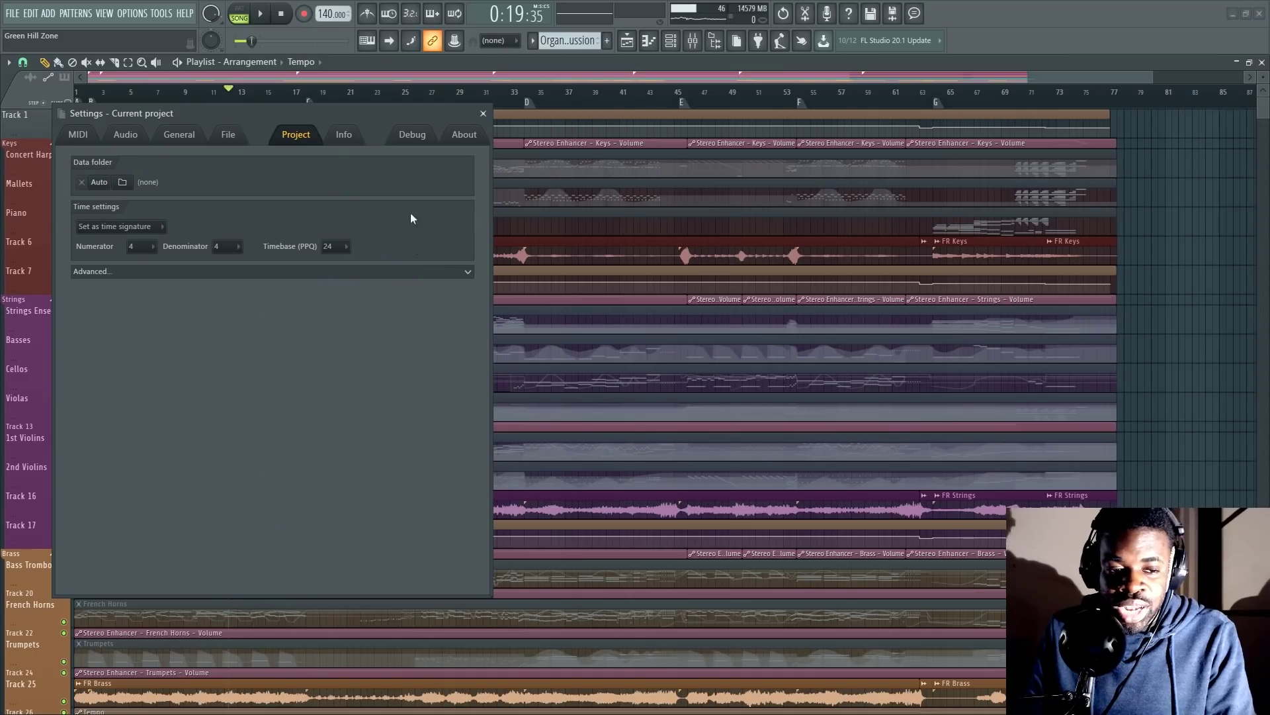
- Reposition the settings window and look over the playlist's rendered audio clips from the keys to the percussion tracks
{"action": "left_click_drag", "start_coordinate": [340, 117], "coordinate": [368, 149]}
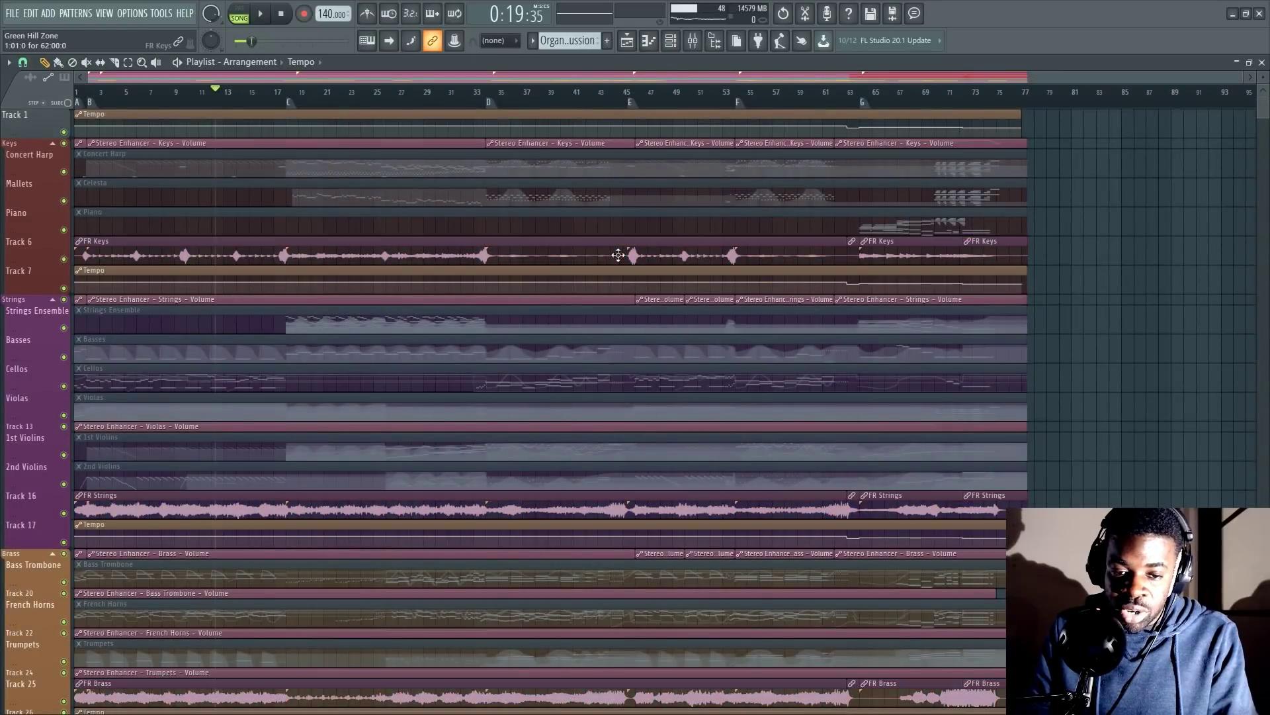
{"action": "scroll", "coordinate": [559, 463], "scroll_direction": "down", "scroll_amount": 15}
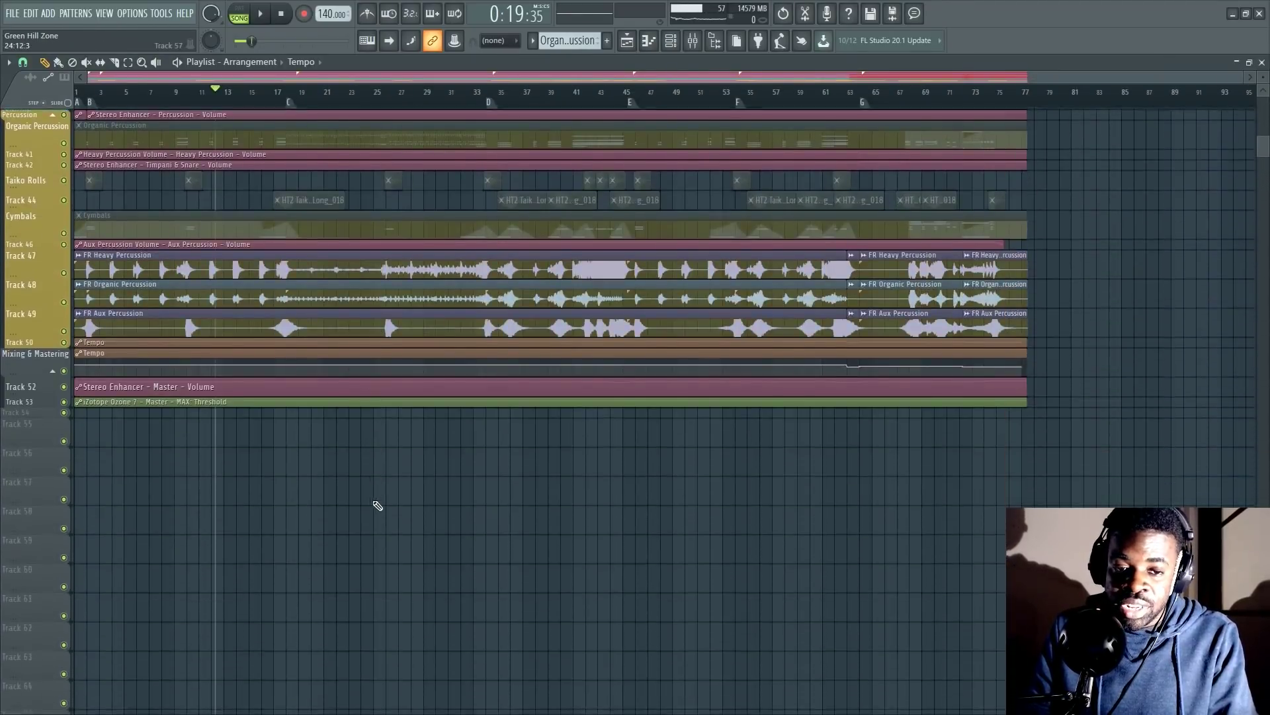
{"action": "scroll", "coordinate": [448, 490], "scroll_direction": "up", "scroll_amount": 15}
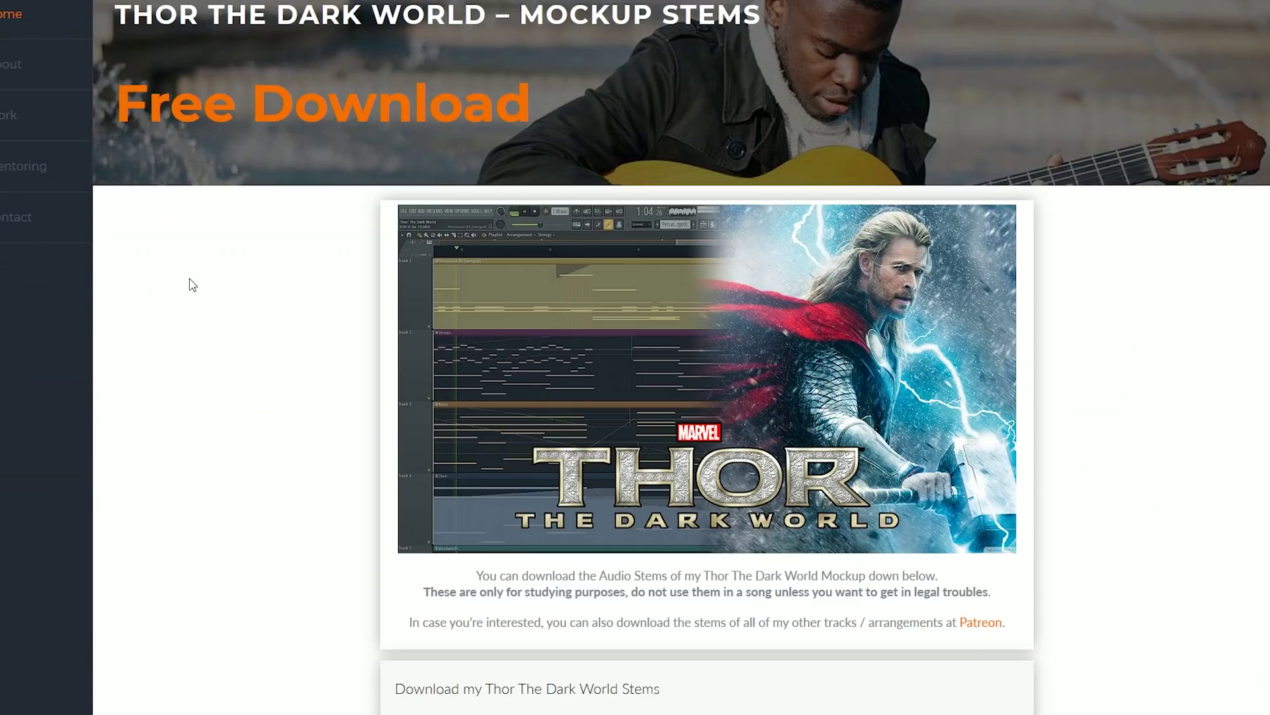
{"action": "scroll", "coordinate": [191, 285], "scroll_direction": "down", "scroll_amount": 3}
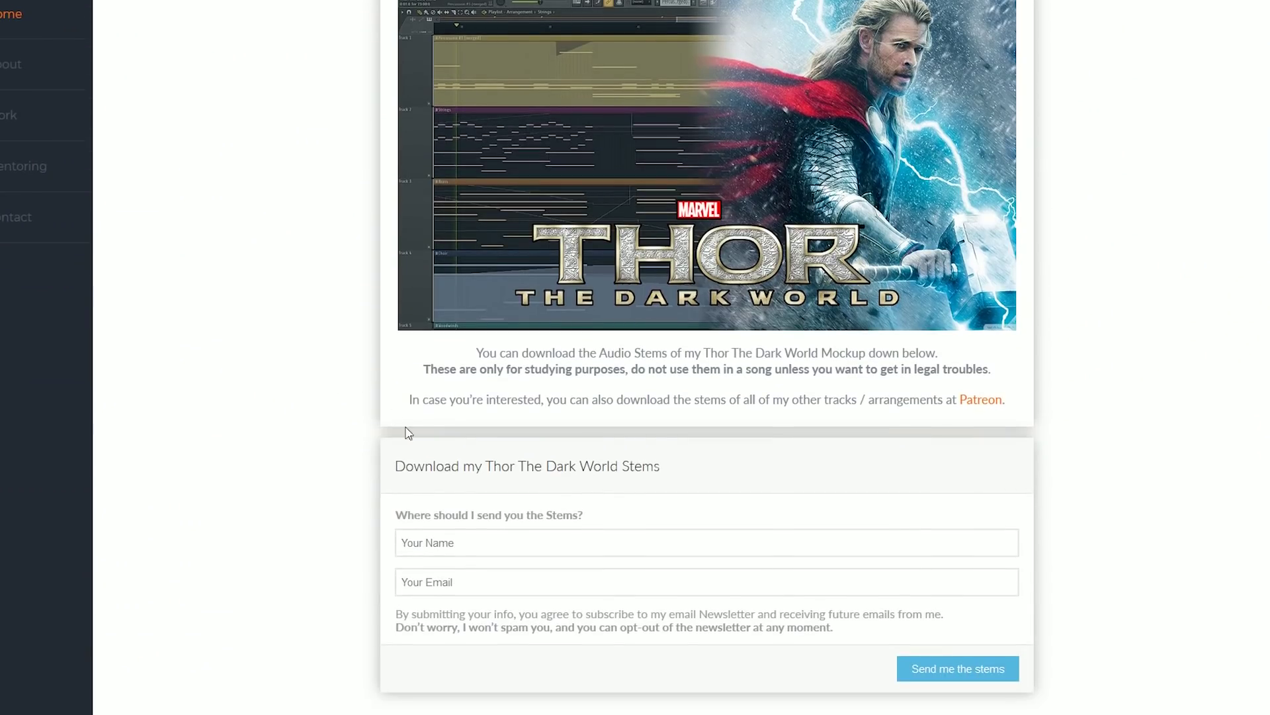
- Switch to the web page with the Thor The Dark World stems form and fill in the recipient's name and e-mail
{"action": "left_click", "coordinate": [440, 545]}
{"action": "type", "text": "Cloud Strife"}
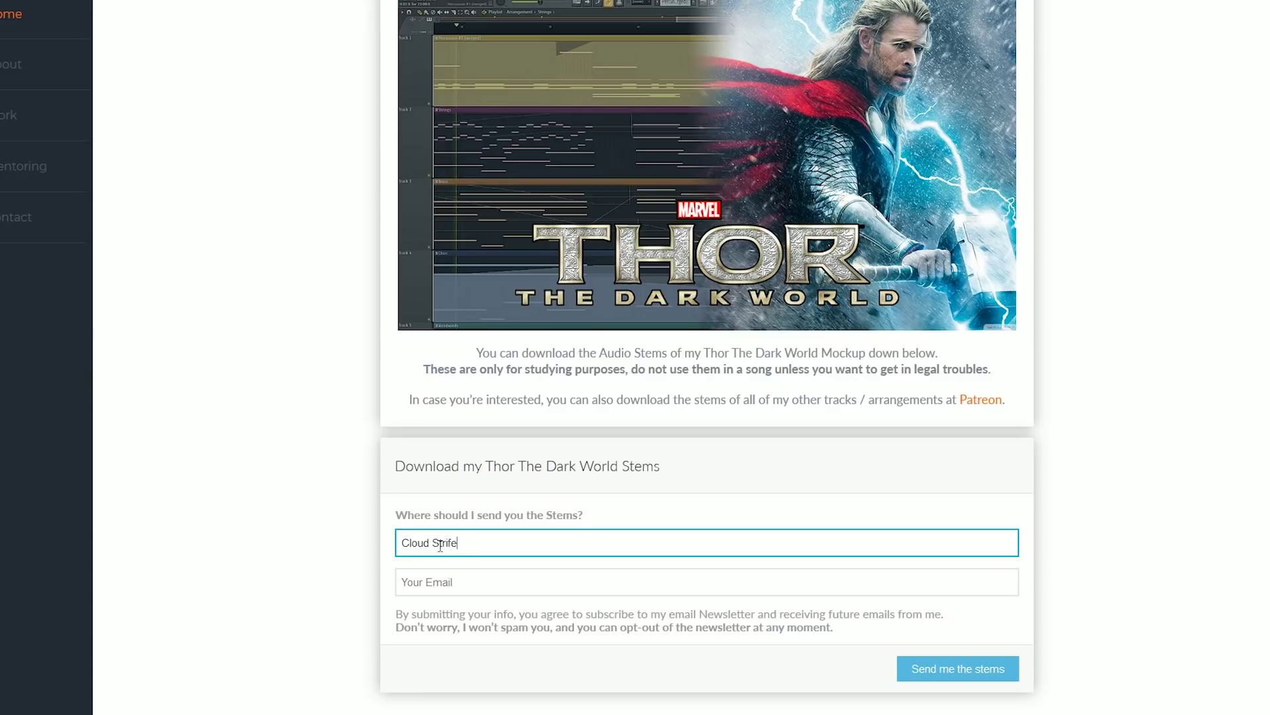
{"action": "key", "text": "Tab"}
{"action": "type", "text": "c"}
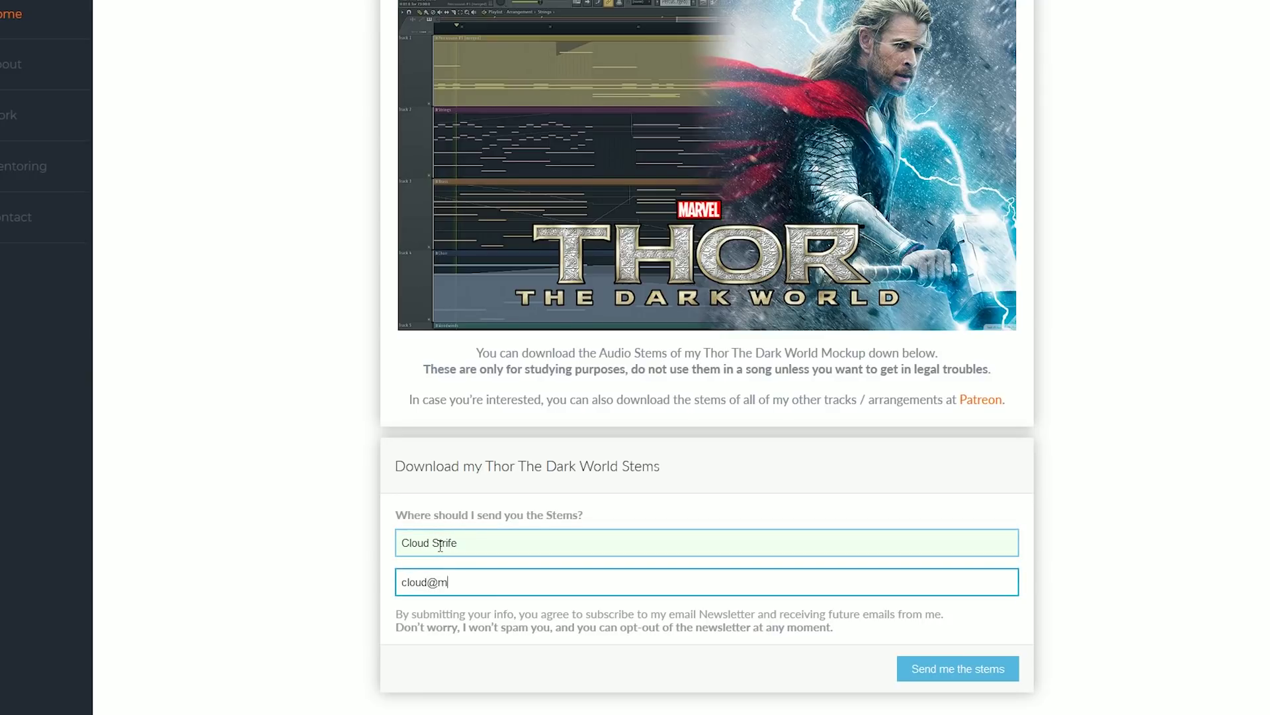